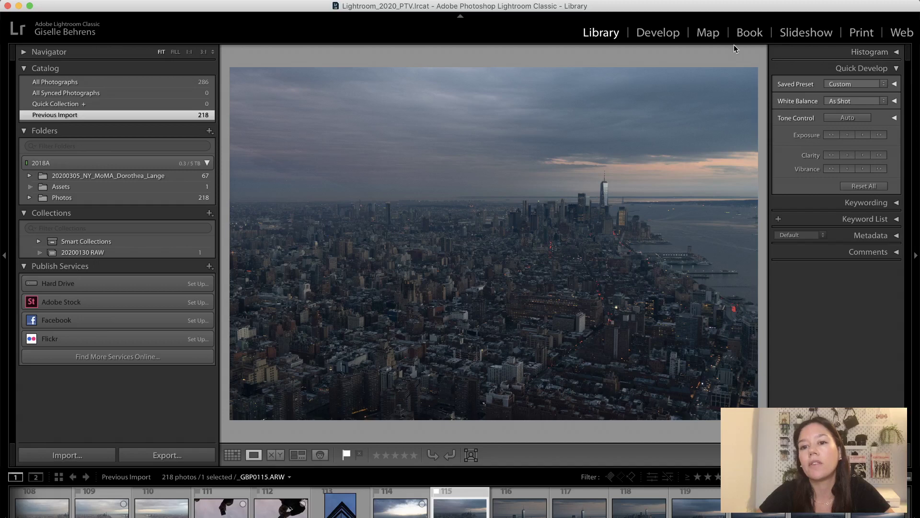
Open the selected city skyline photo in the Develop module
left_click(654, 33)
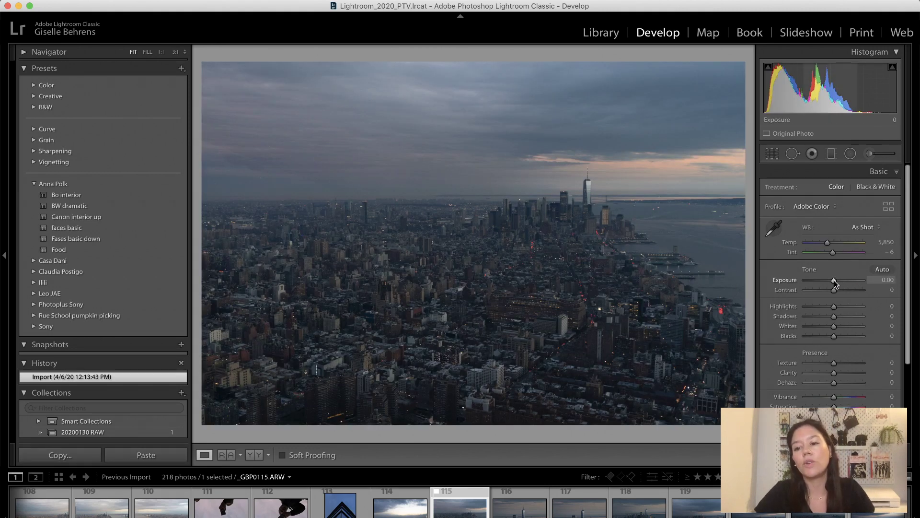
Try an exposure of +4.25 and inspect the overexposed buildings at 1:1 magnification
left_click_drag(834, 280, 858, 280)
left_click_drag(859, 281, 857, 280)
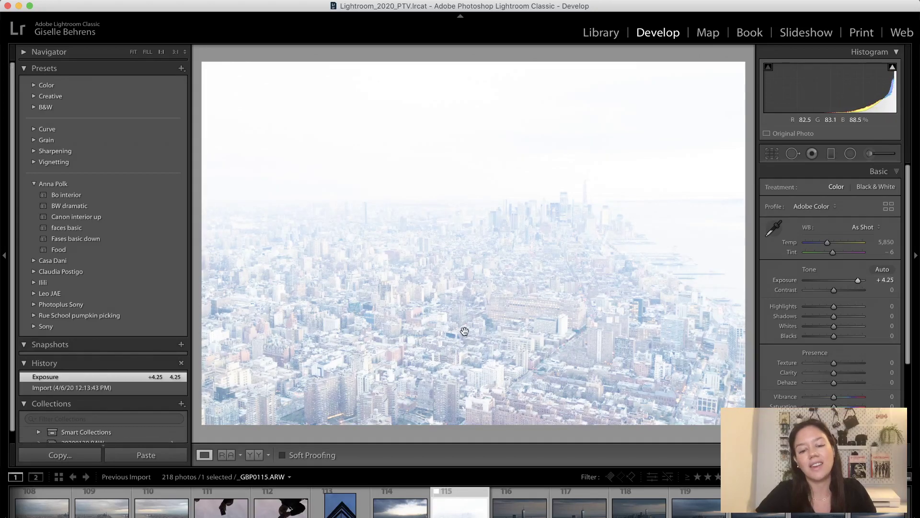
left_click(464, 333)
left_click_drag(369, 313, 565, 302)
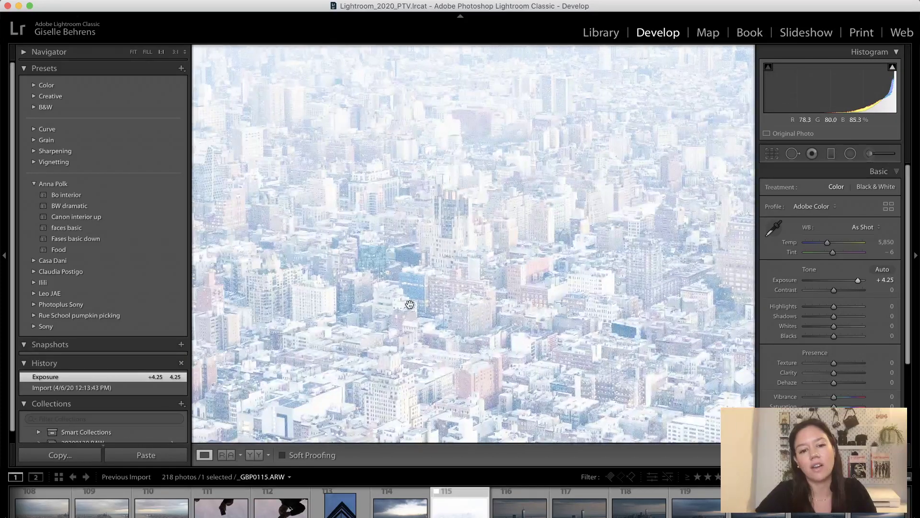
left_click_drag(410, 305, 612, 277)
left_click_drag(388, 291, 323, 245)
left_click_drag(498, 248, 344, 197)
left_click(605, 228)
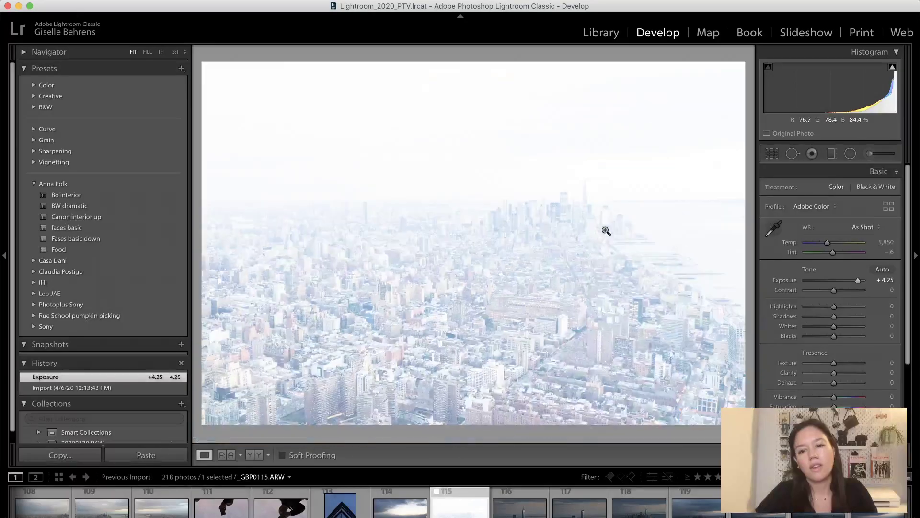
Try darkening the photo with exposures of -3.93 and -1.85, and reset the exposure to 0
left_click(810, 281)
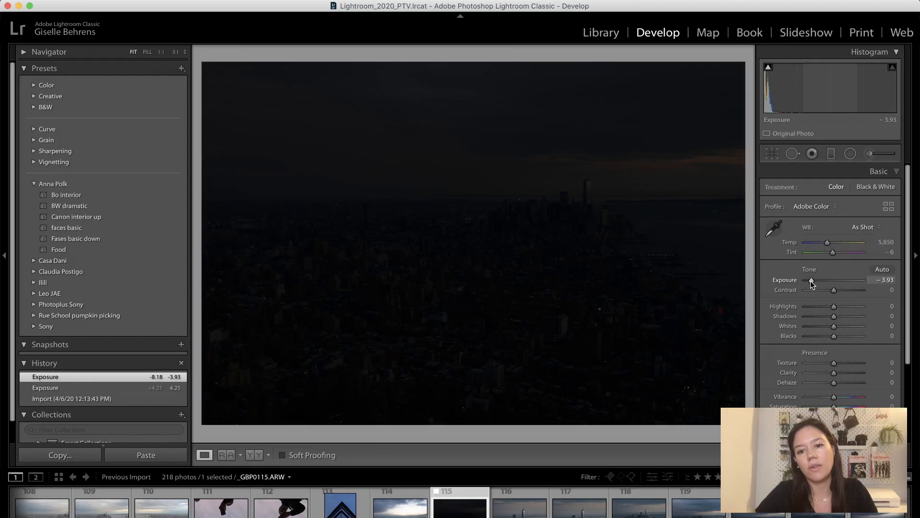
left_click_drag(810, 280, 824, 282)
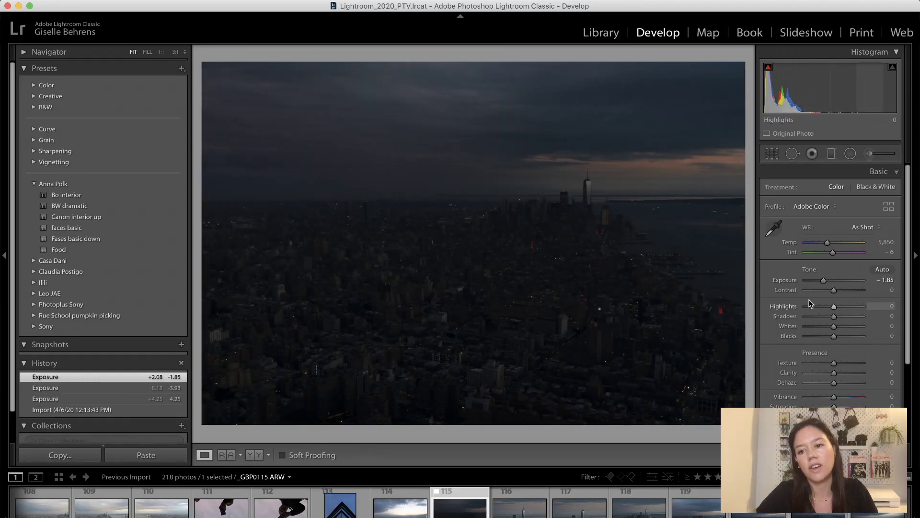
double_click(794, 283)
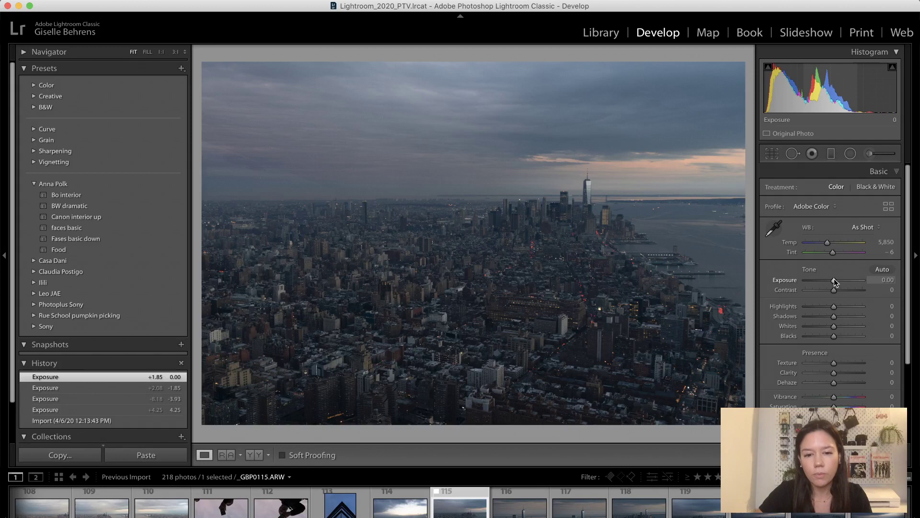
Brighten the skyline photo with an exposure of +1.55 and a contrast of +35
left_click_drag(835, 282, 841, 281)
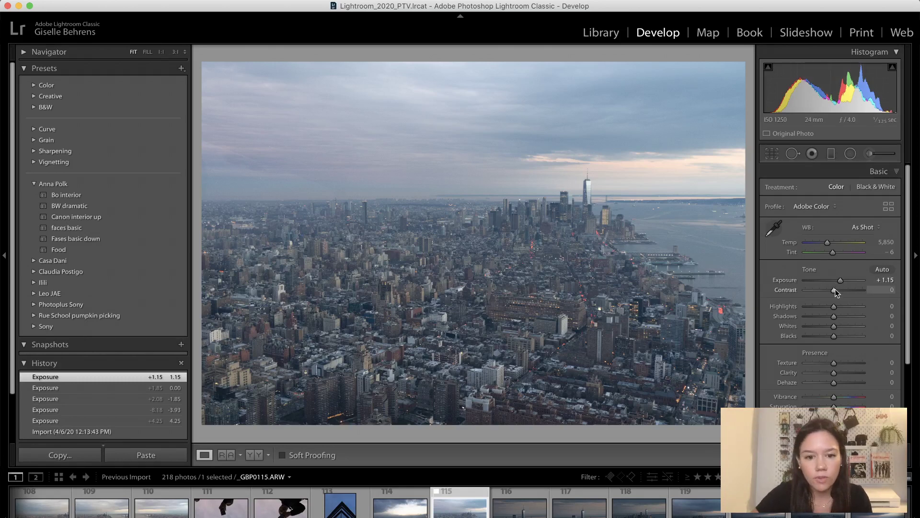
mouse_move(835, 289)
left_mouse_down()
mouse_move(842, 280)
mouse_move(844, 291)
mouse_move(843, 282)
left_mouse_up()
Set both Texture and Clarity to +19, checking the effect on the downtown skyline at 1:1
scroll(776, 289, "down", 1)
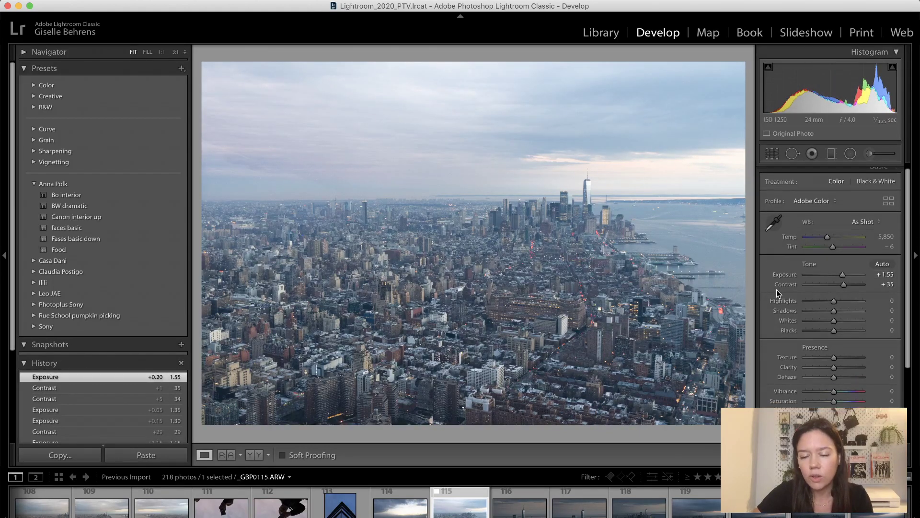
scroll(777, 292, "down", 3)
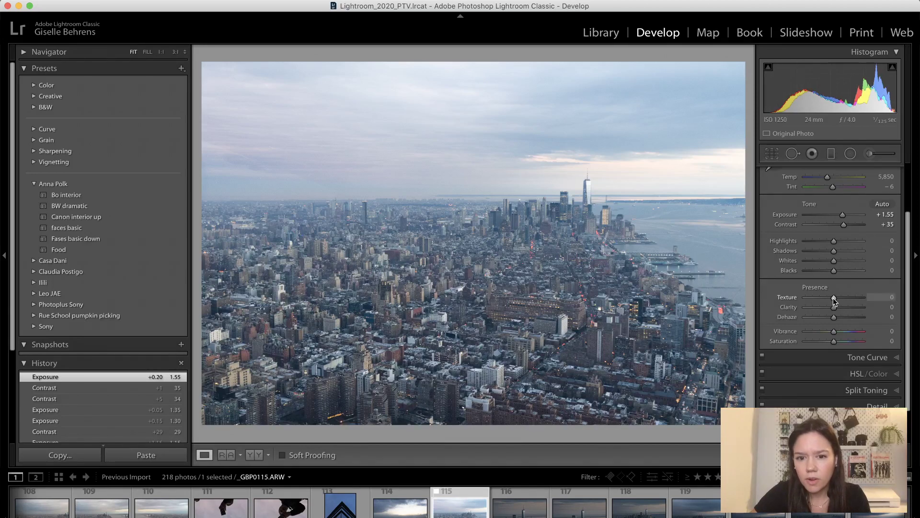
left_click_drag(834, 297, 838, 300)
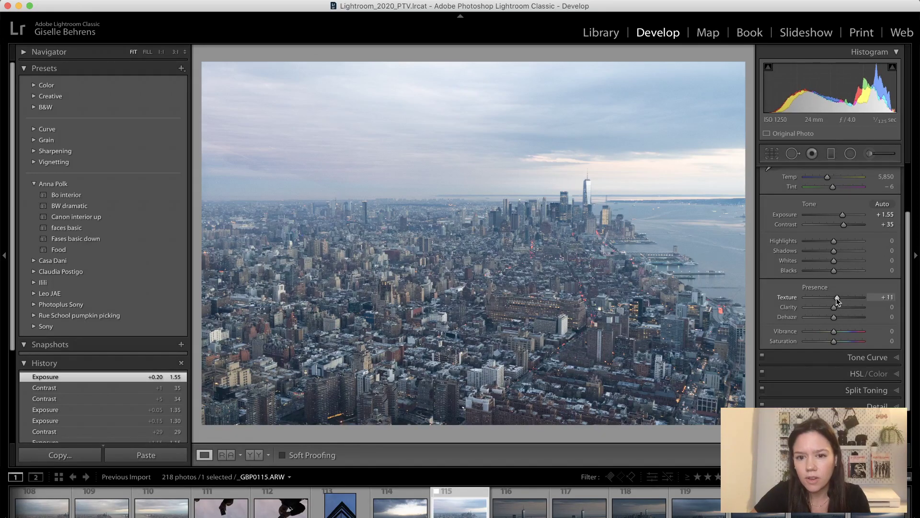
left_click(562, 216)
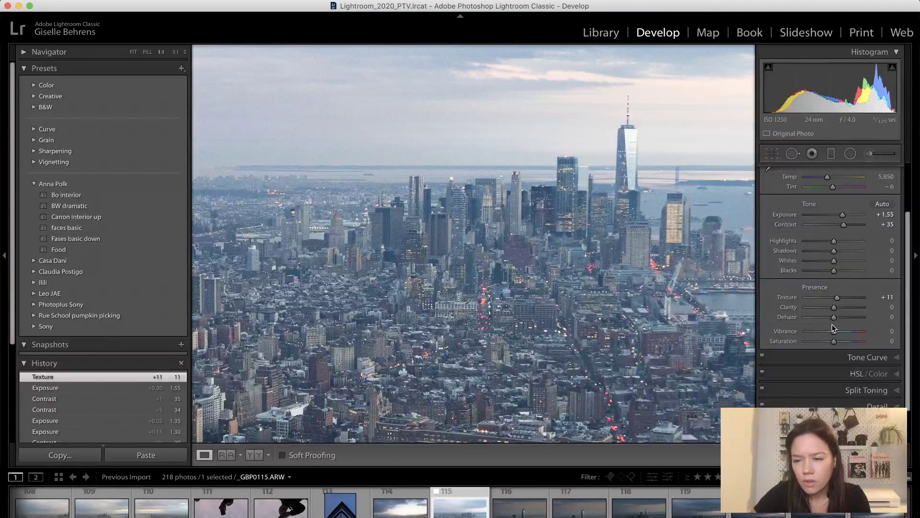
left_click_drag(837, 299, 840, 299)
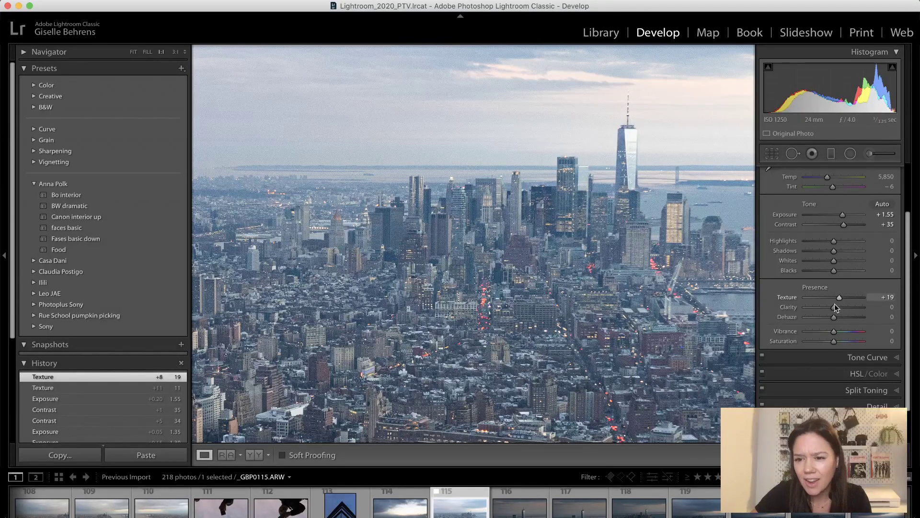
left_click_drag(833, 309, 838, 308)
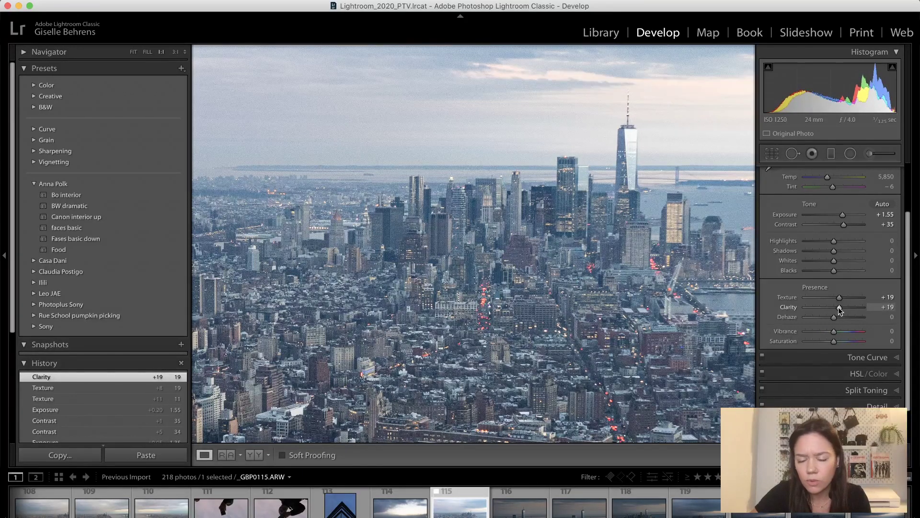
left_click(646, 319)
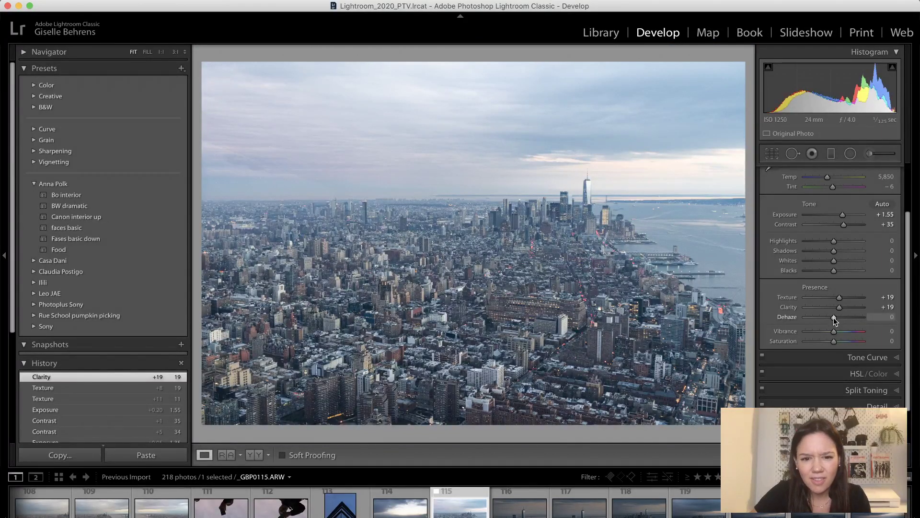
Try Dehaze at +16, +19 and +100, and reset it to 0
left_click_drag(834, 317, 838, 317)
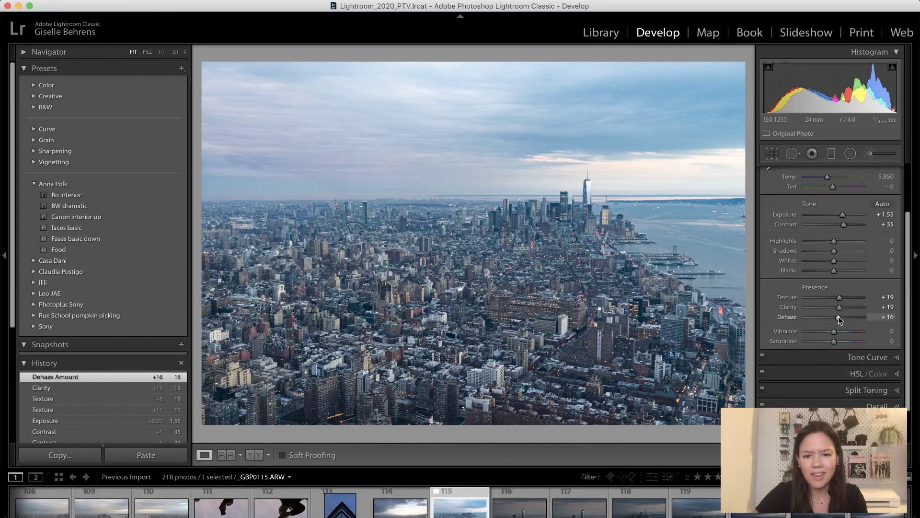
left_click_drag(839, 320, 839, 317)
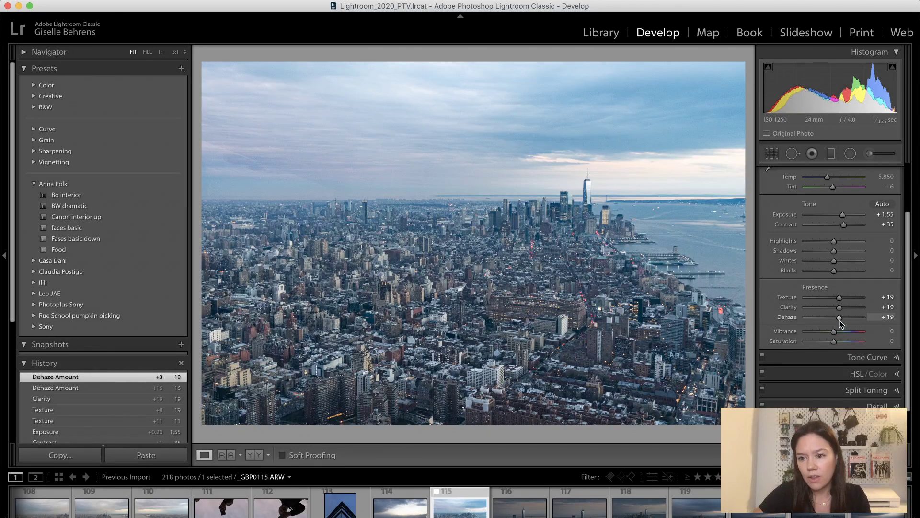
left_click_drag(840, 320, 876, 318)
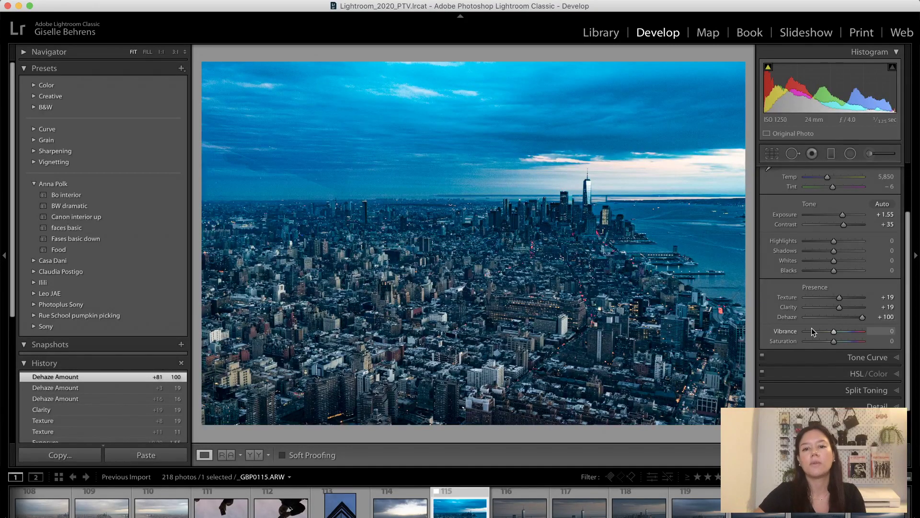
double_click(794, 317)
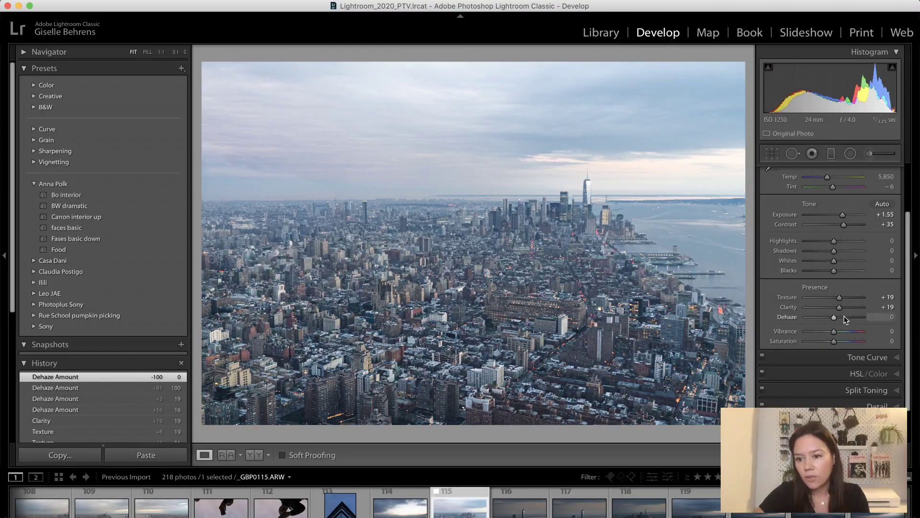
Set Dehaze to +22 to cut the haze in the sky and over the city
left_click_drag(833, 317, 841, 316)
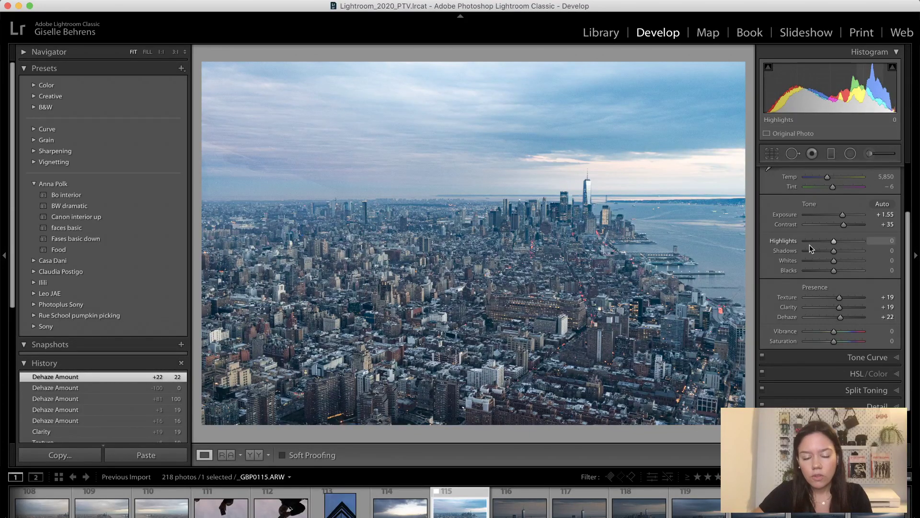
Set the luminance noise reduction to 25 while viewing the sky and downtown towers at 1:1
scroll(811, 290, "down", 4)
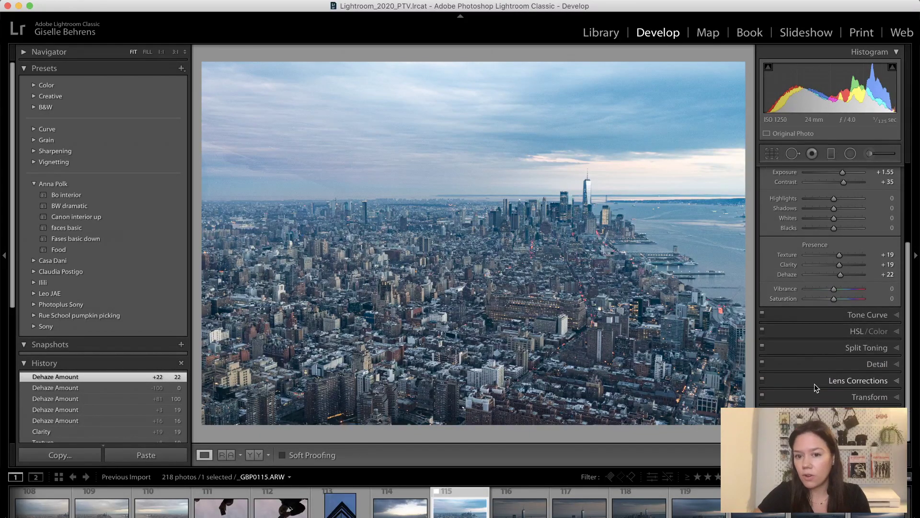
left_click(877, 363)
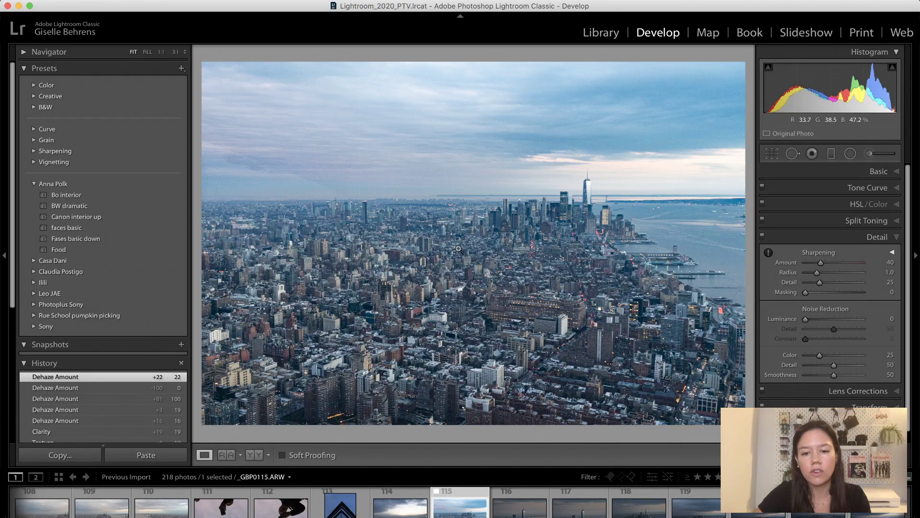
left_click_drag(512, 212, 462, 270)
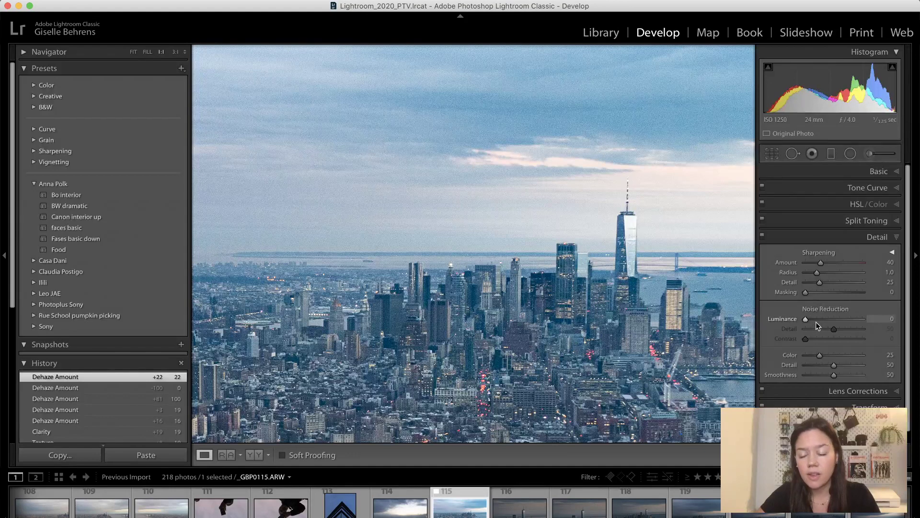
left_click(818, 318)
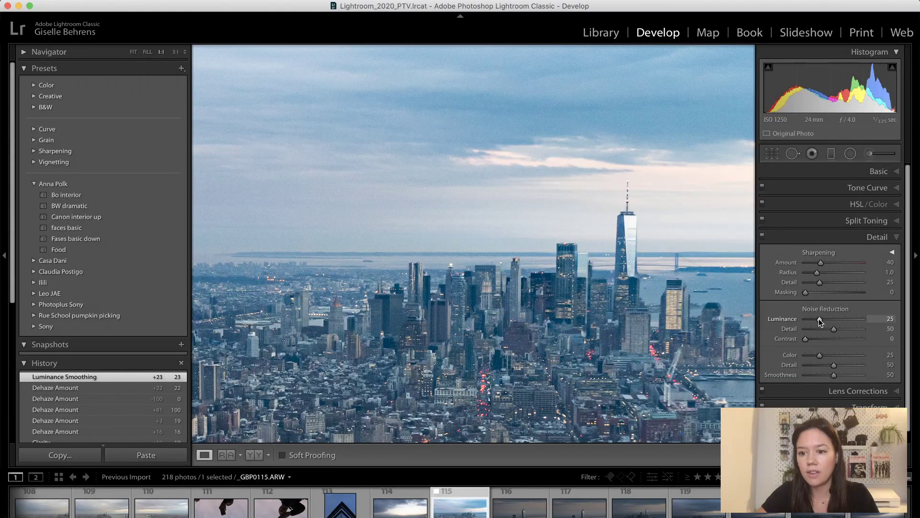
left_click_drag(818, 319, 819, 318)
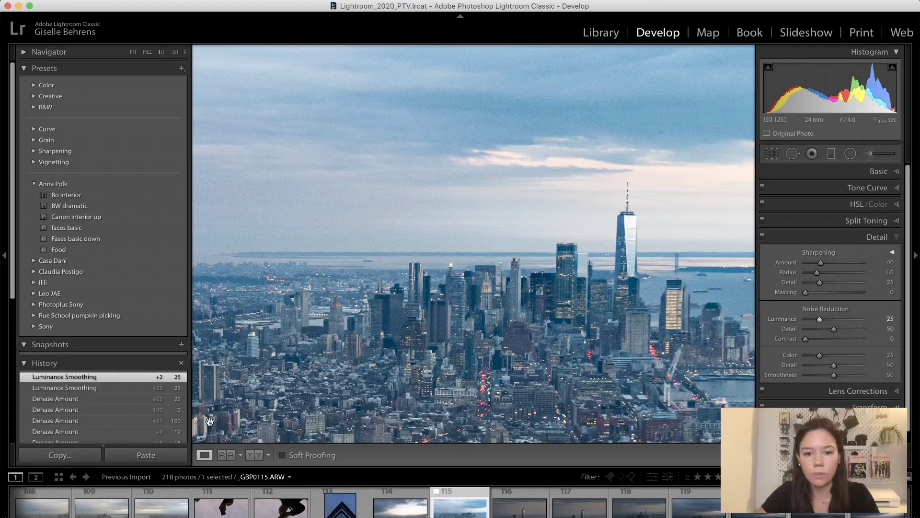
left_click(465, 266)
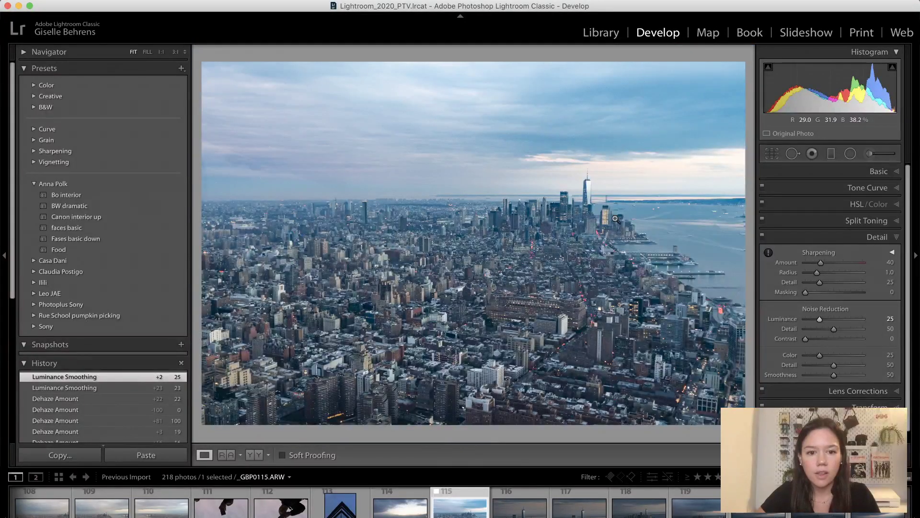
Try a luminance noise reduction of 95 and inspect the sky and buildings at 1:1
left_click(544, 159)
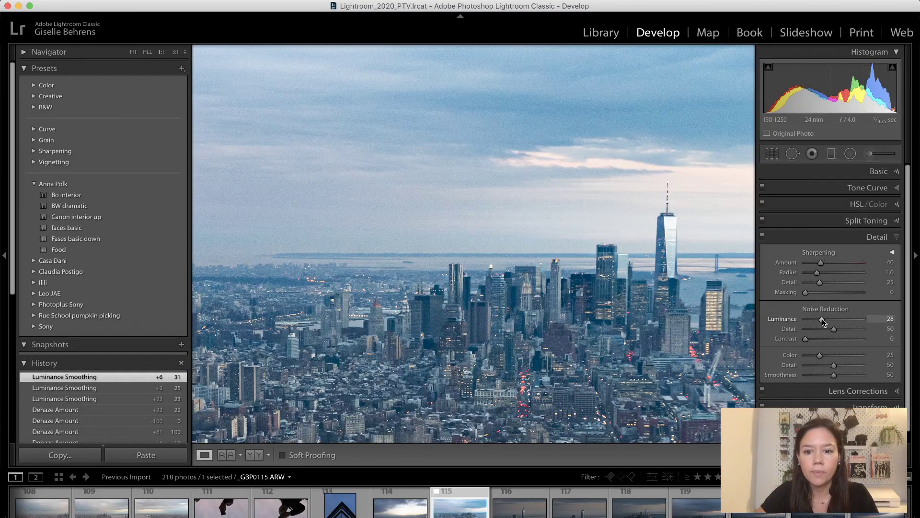
left_click_drag(824, 319, 859, 322)
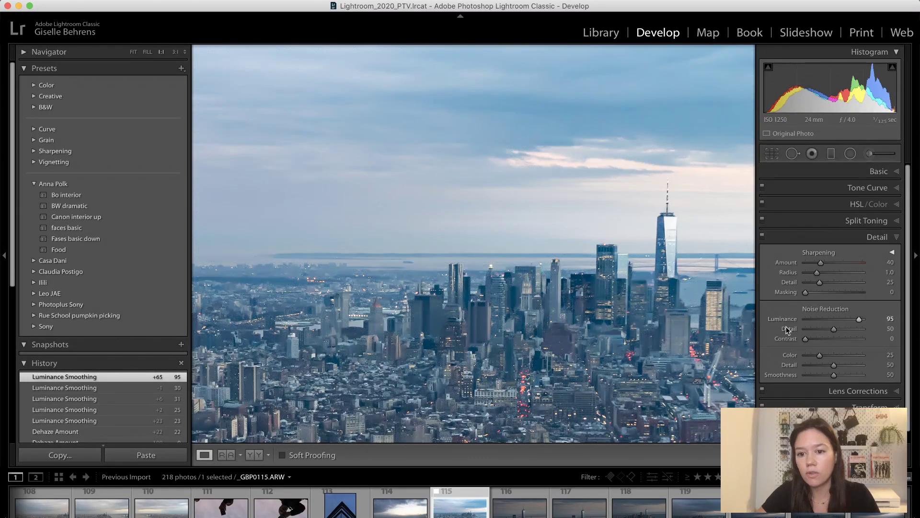
left_click_drag(599, 289, 555, 205)
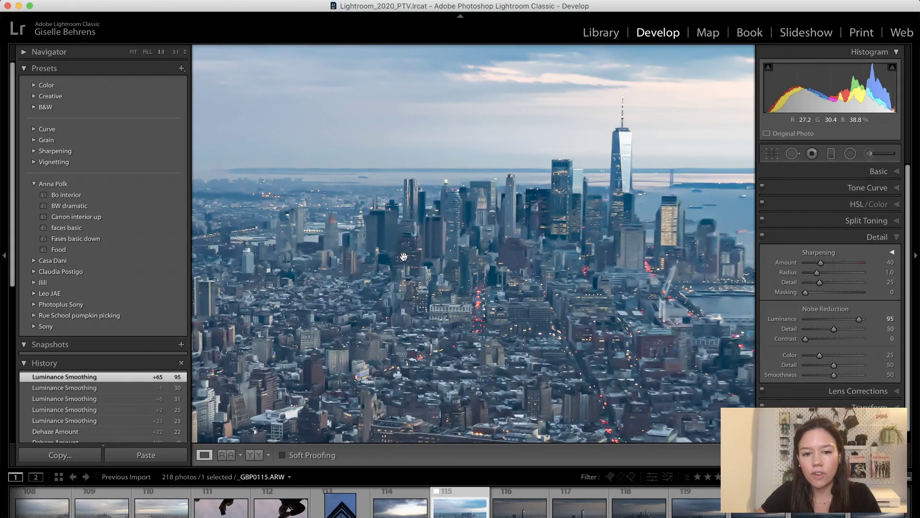
left_click_drag(404, 257, 540, 202)
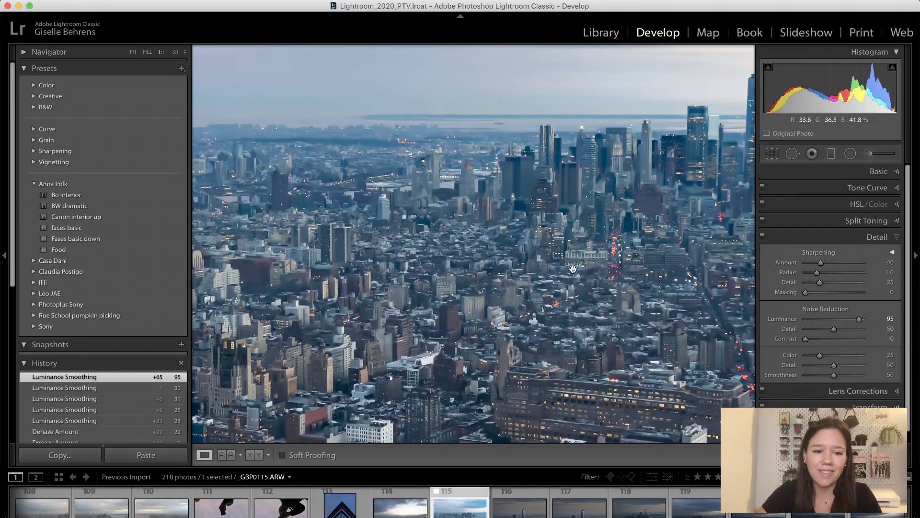
left_click_drag(589, 268, 518, 298)
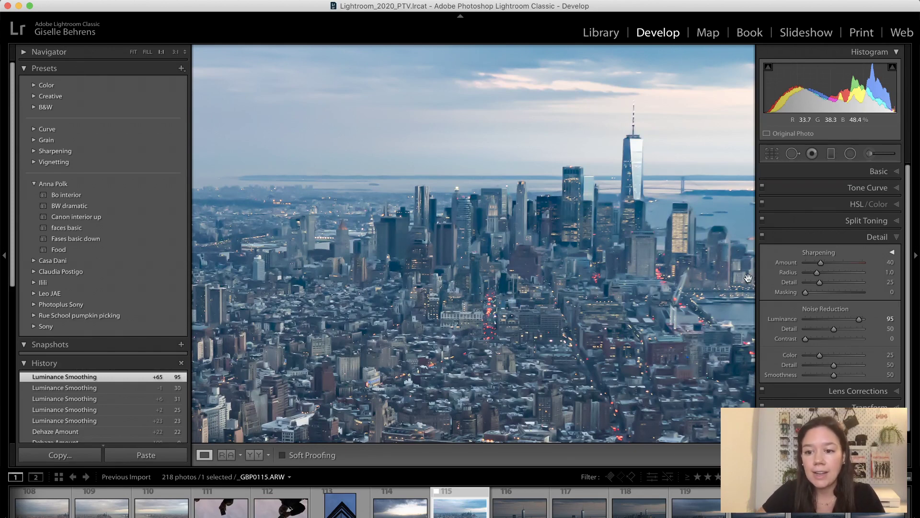
Set the luminance noise reduction to 28 and inspect the city buildings at 1:1
left_click(826, 319)
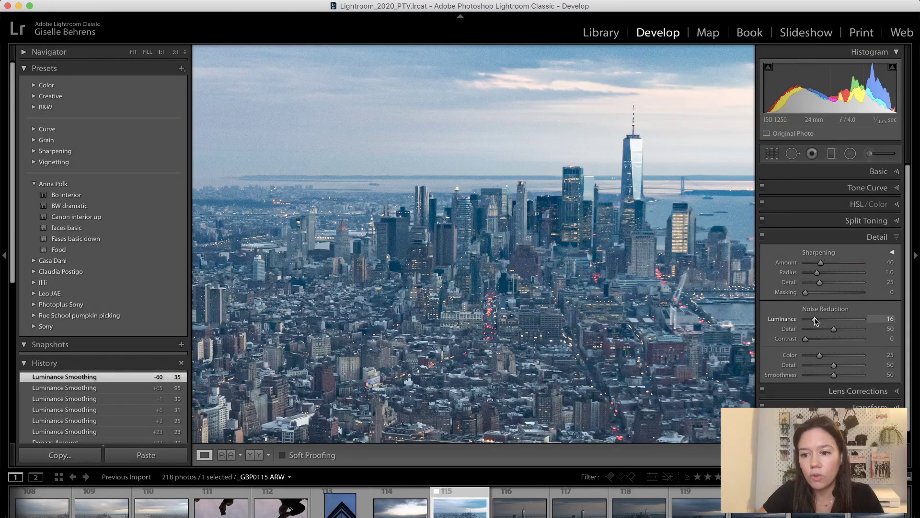
left_click_drag(819, 322, 821, 322)
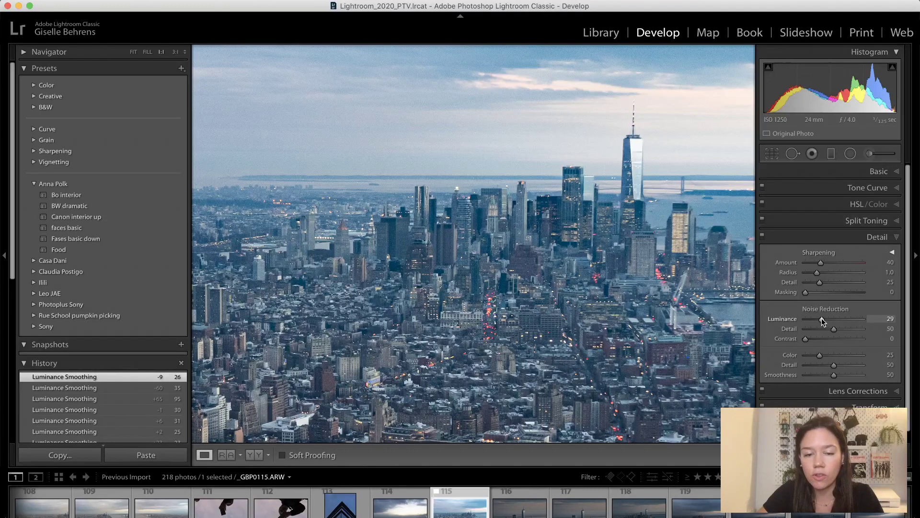
left_click_drag(822, 322, 821, 322)
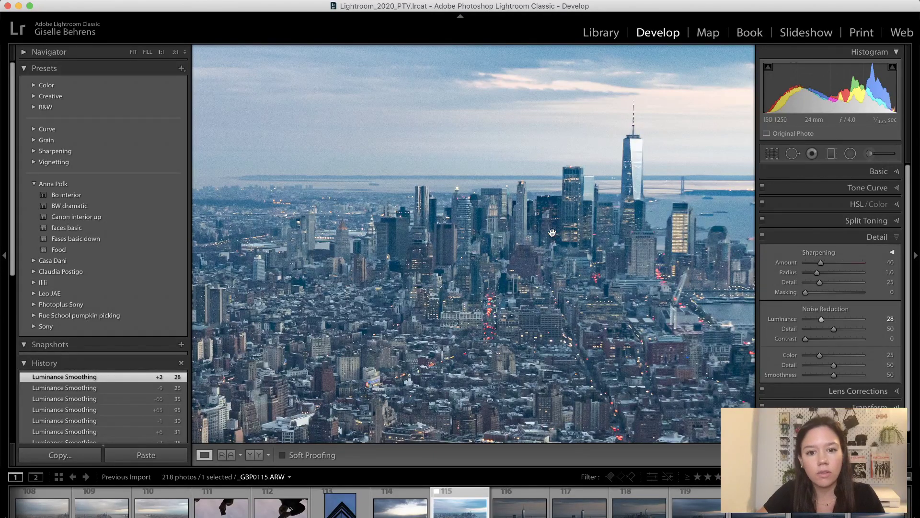
left_click(431, 338)
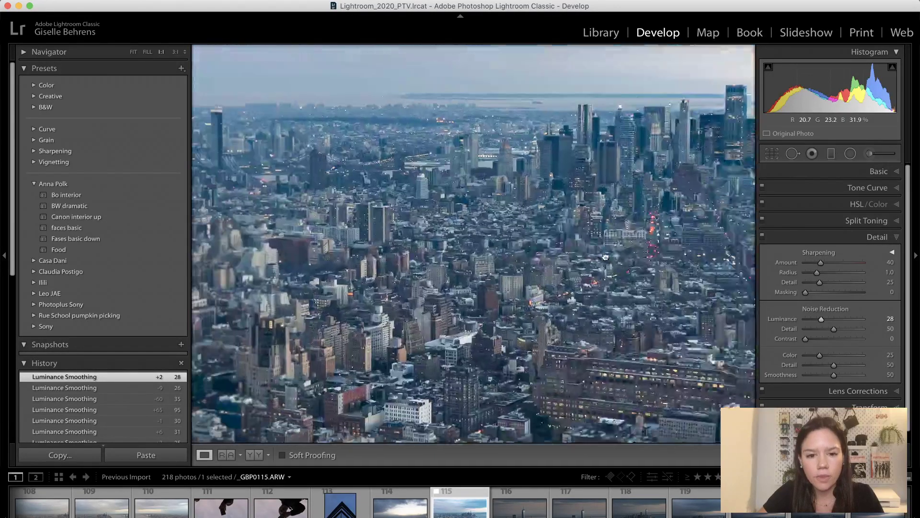
Inspect the noise reduction at 1:1 across the buildings, waterfront and downtown towers, collapse the presets list and return to the full-photo view
left_click_drag(404, 276, 517, 159)
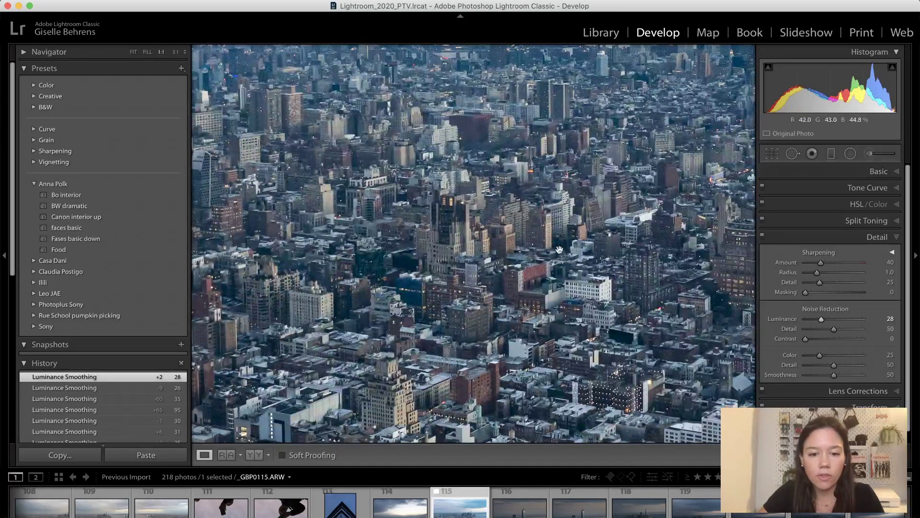
left_click_drag(570, 252, 342, 335)
left_click_drag(493, 262, 329, 332)
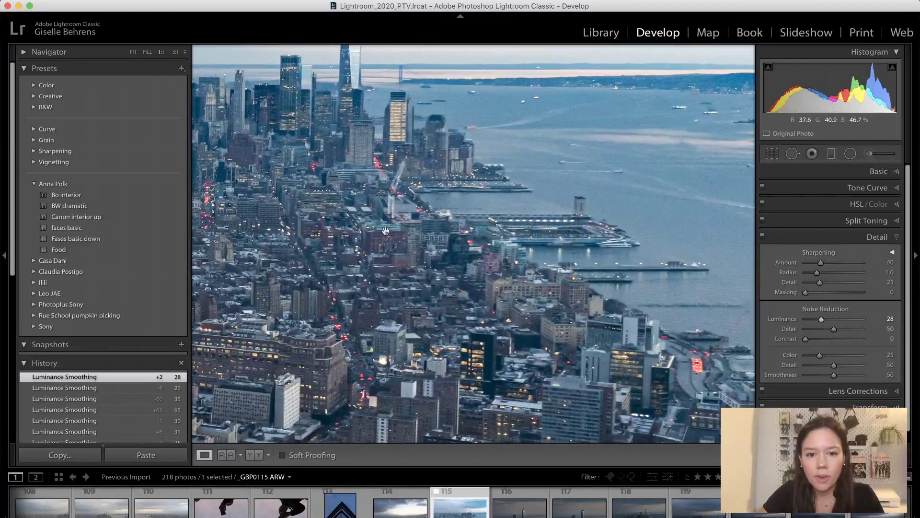
left_click_drag(355, 202, 463, 326)
left_click_drag(360, 290, 549, 289)
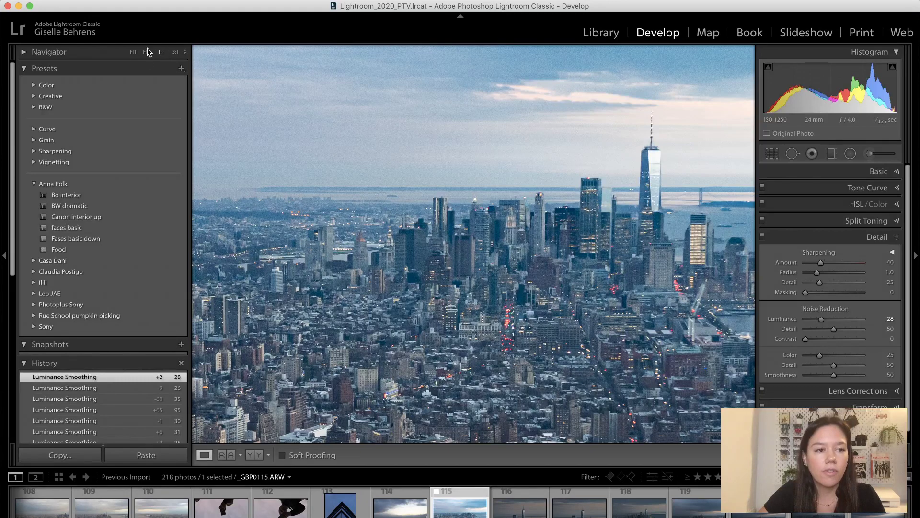
left_click(23, 70)
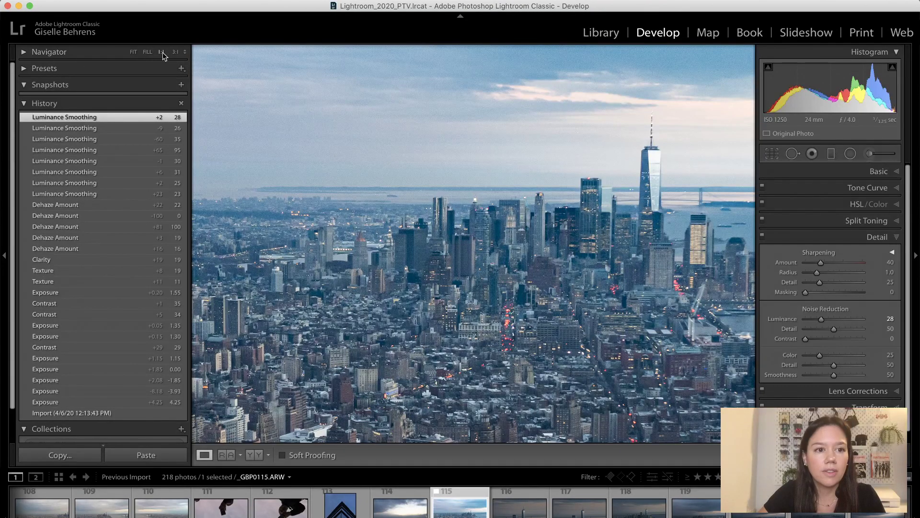
left_click(513, 302)
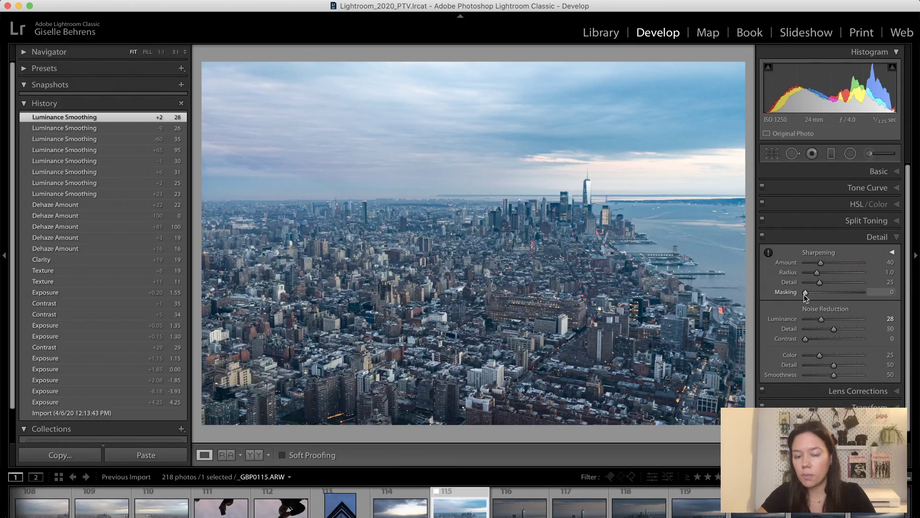
Compare the photo with lens profile corrections off and on several times, leaving the Sony FE 24-105mm profile correction enabled
left_click(868, 238)
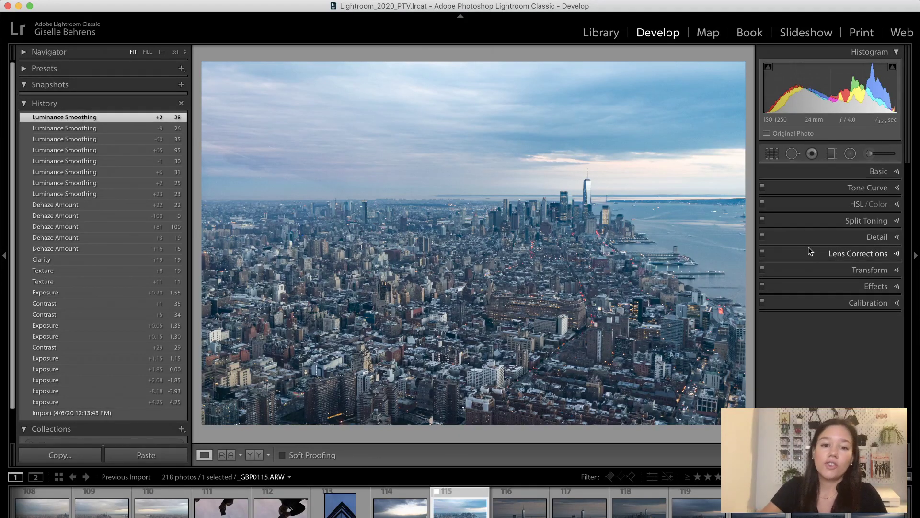
left_click(817, 254)
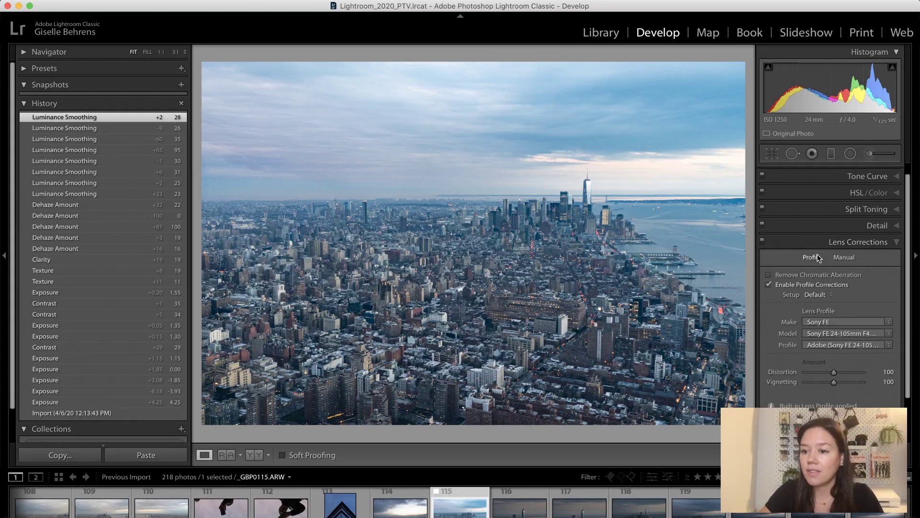
left_click(767, 285)
left_click(767, 285)
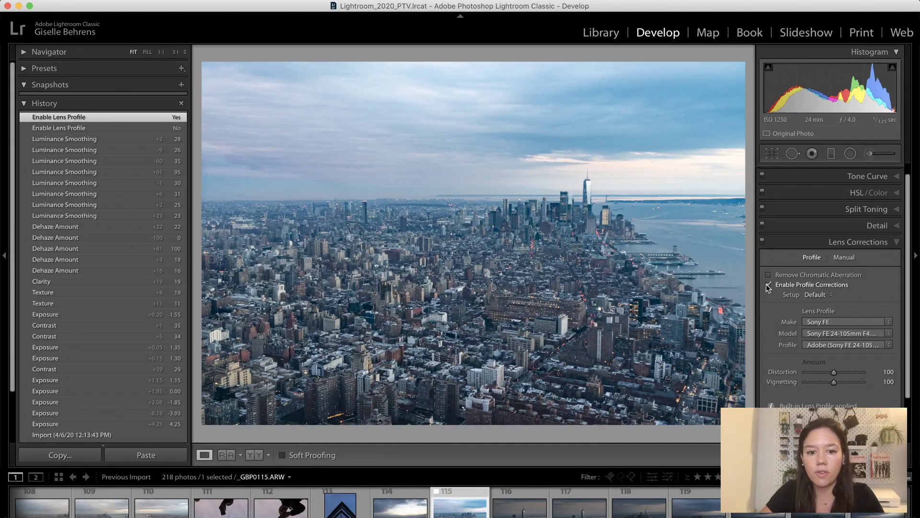
left_click(767, 284)
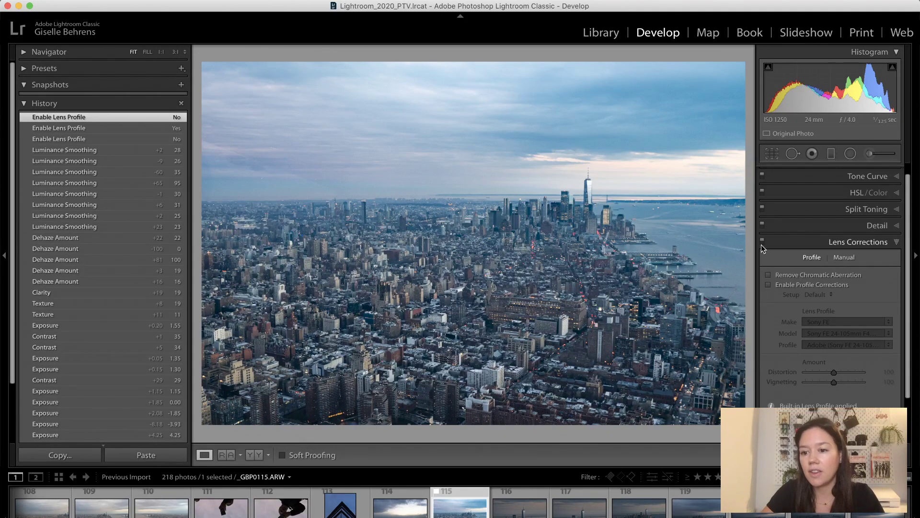
left_click(769, 284)
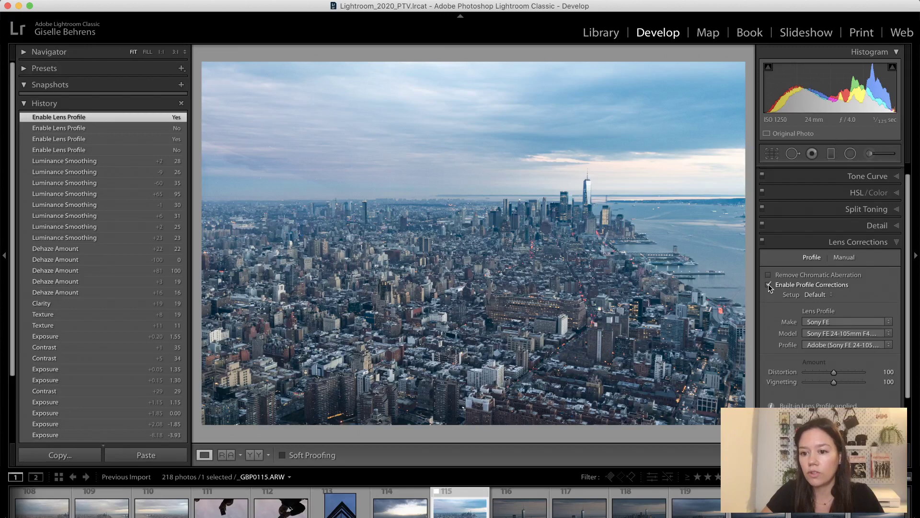
left_click(768, 284)
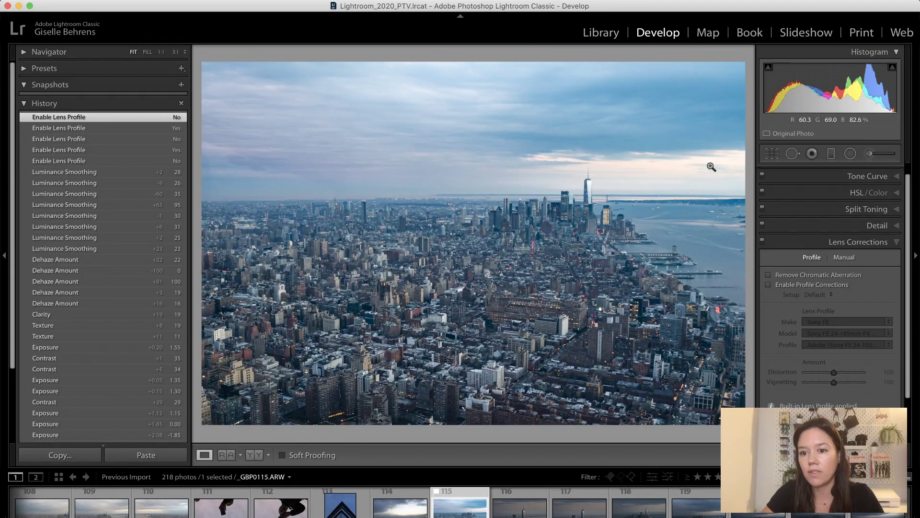
left_click(769, 285)
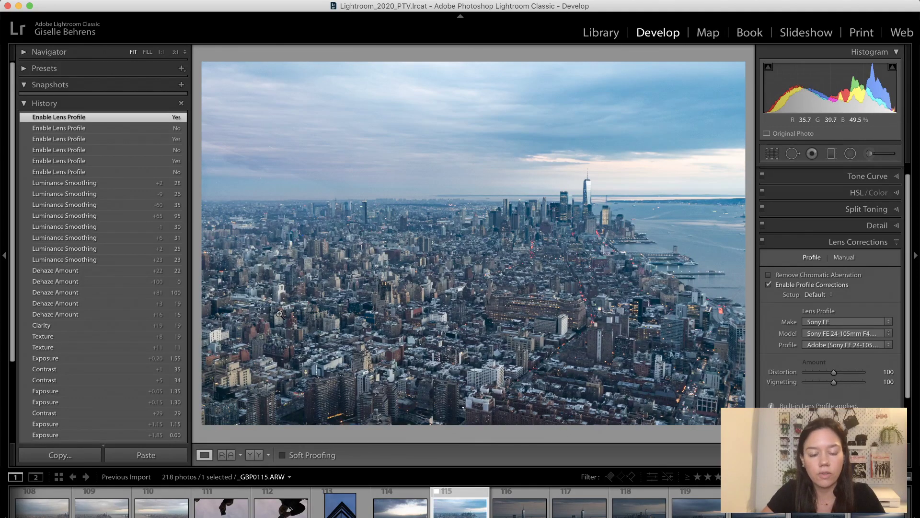
left_click(770, 286)
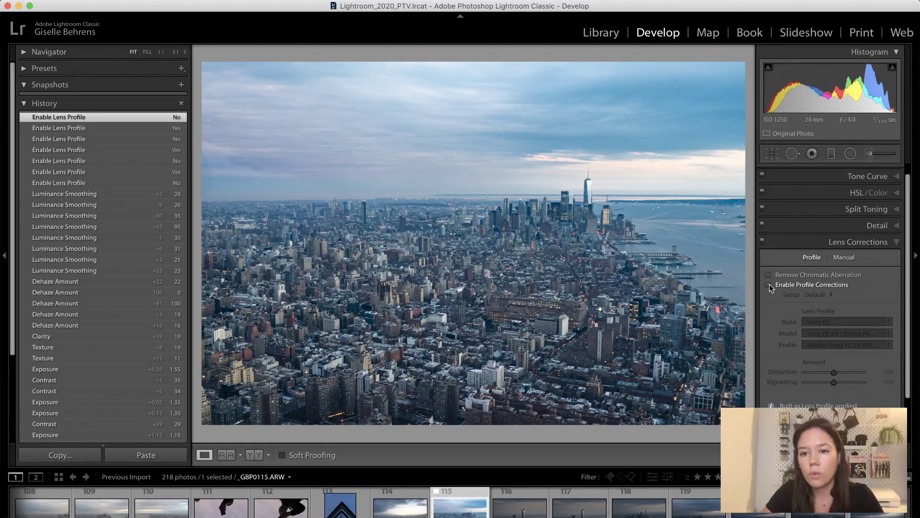
left_click(770, 285)
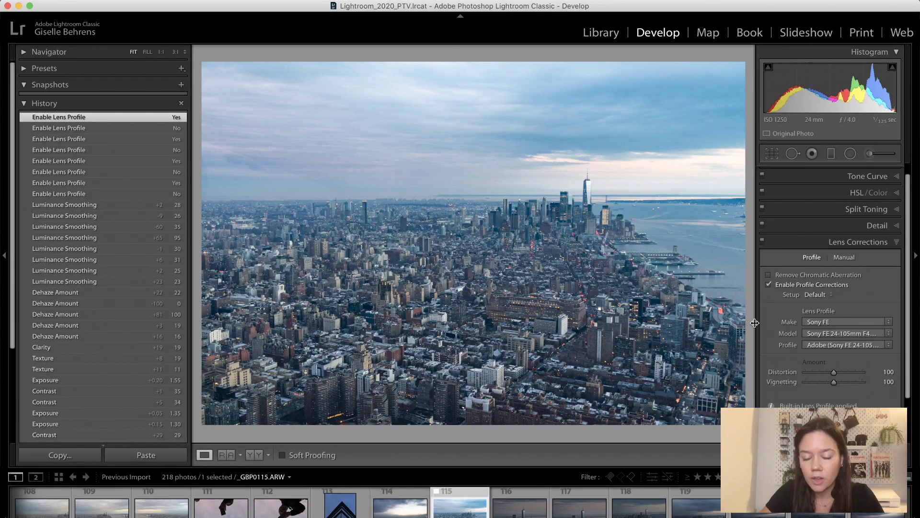
Rotate the photo with the Crop & Straighten tool to level the horizon at an angle of -0.13
scroll(856, 206, "up", 2)
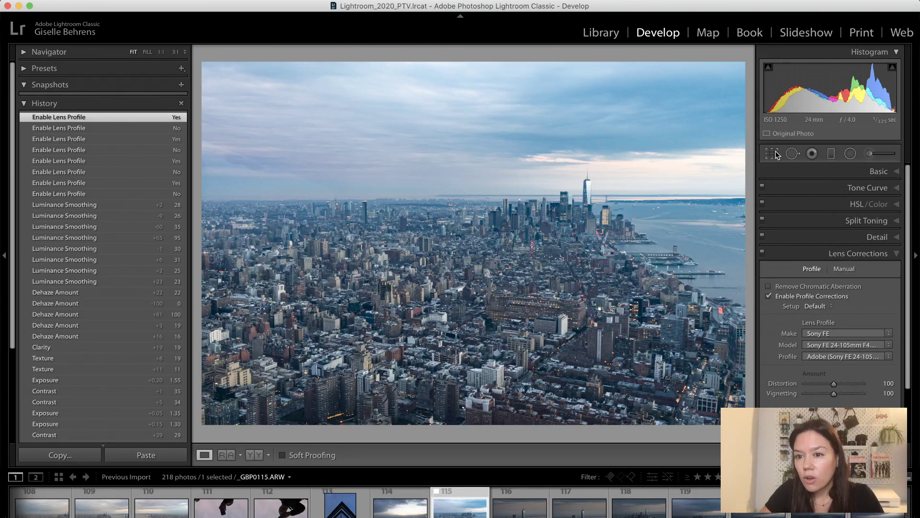
left_click(776, 153)
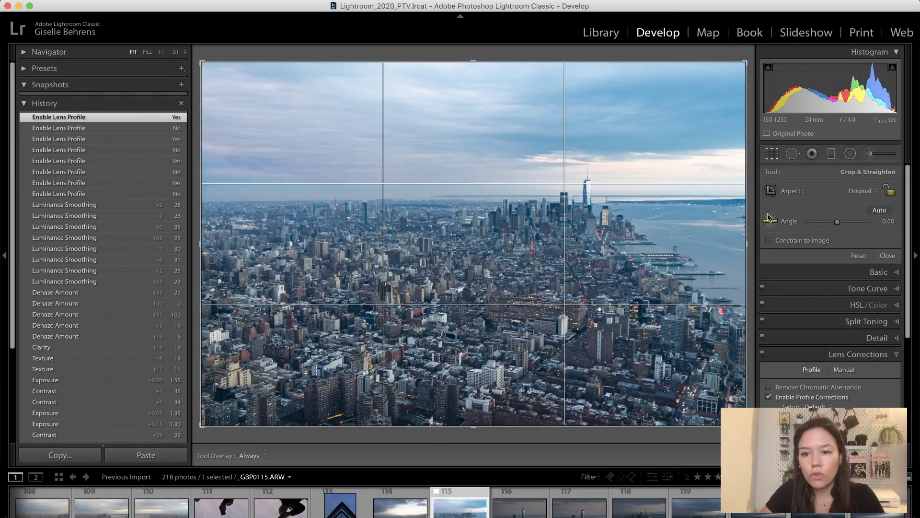
left_click(768, 218)
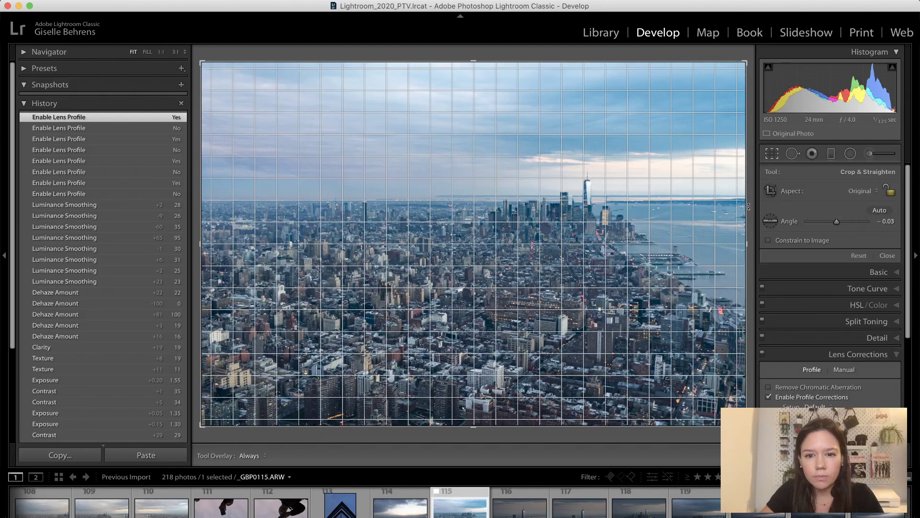
left_click_drag(748, 207, 749, 205)
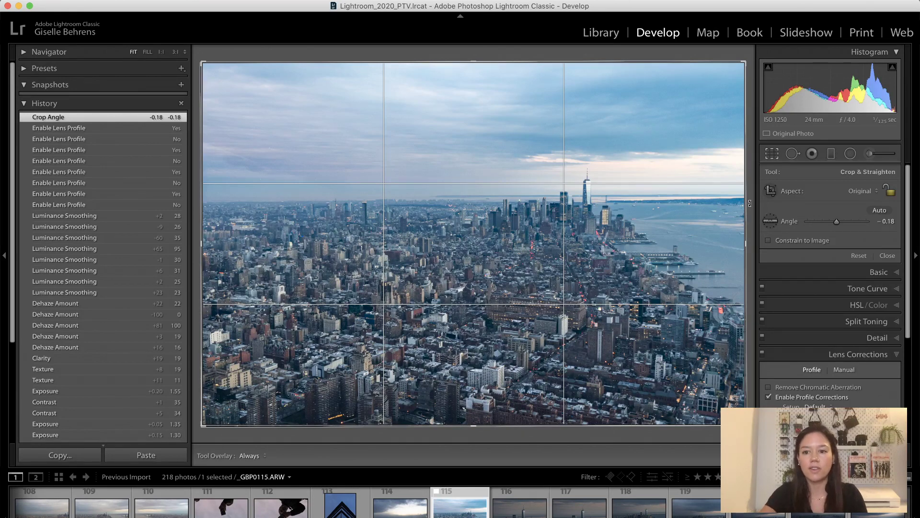
left_click_drag(749, 203, 750, 203)
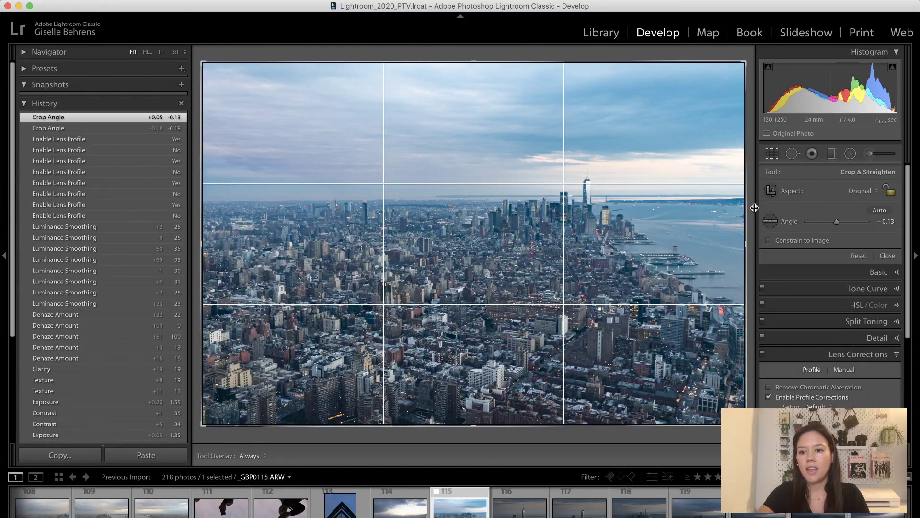
Straighten the photo by tracing the horizon line across the frame, refine the crop angle to -0.20 and apply the crop
left_click(771, 221)
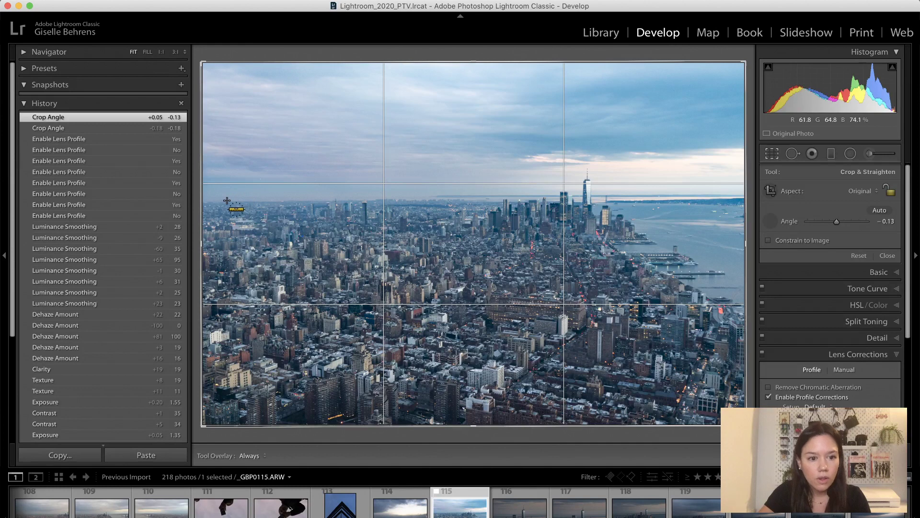
left_click_drag(227, 200, 741, 202)
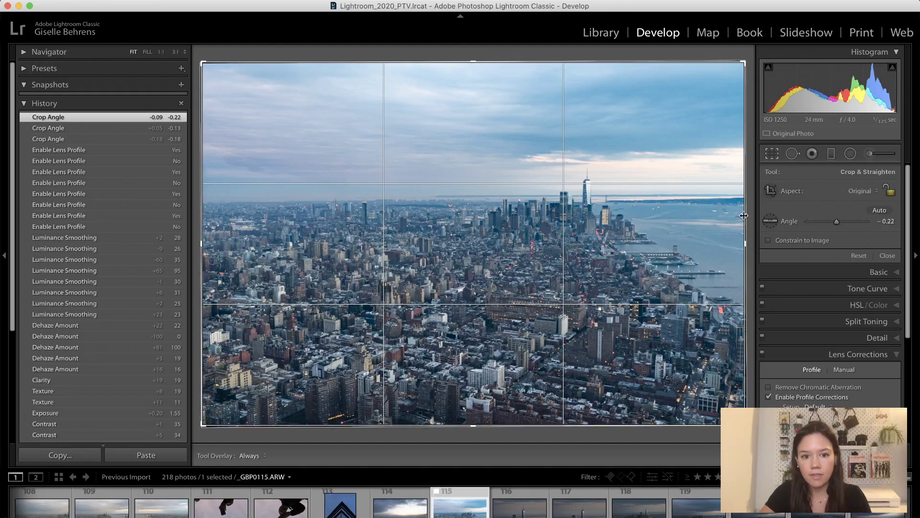
key("Return")
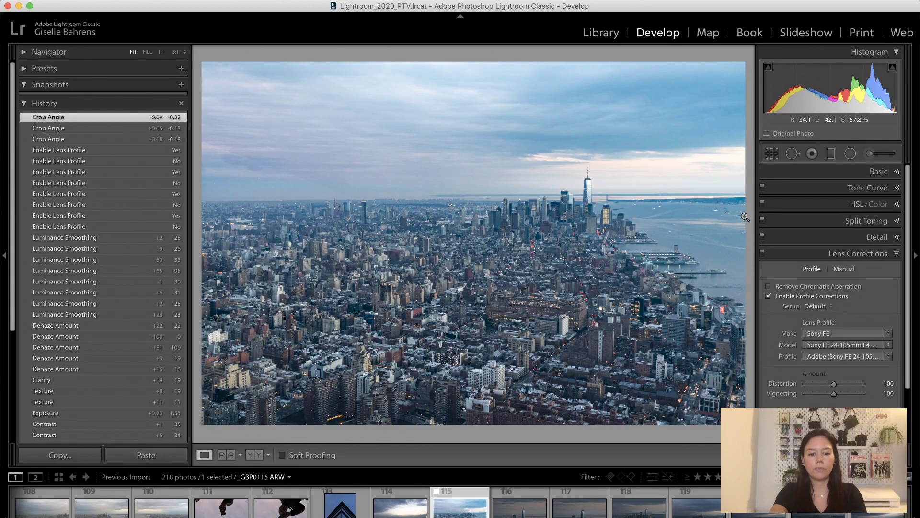
key("r")
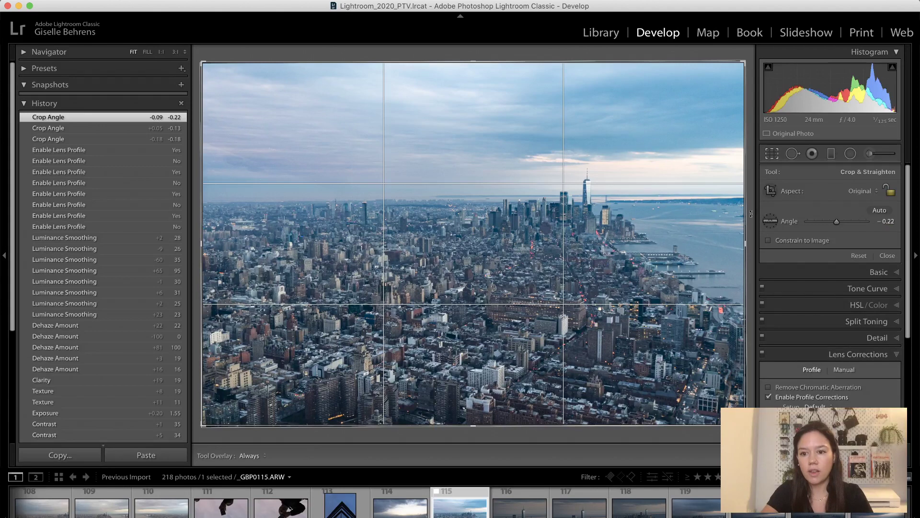
left_click_drag(751, 214, 750, 211)
key("Return")
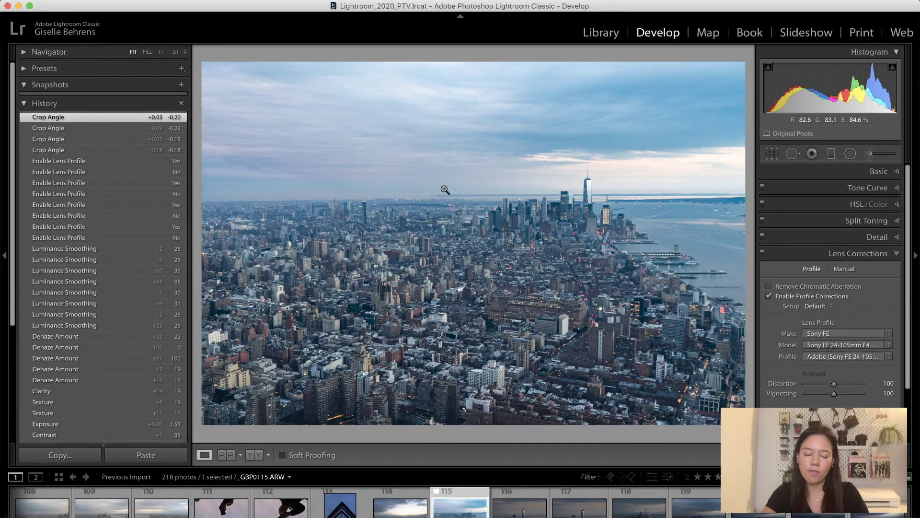
Check the horizon near the tallest tower at 1:1 and fine-tune the crop angle to -0.23
left_click(591, 183)
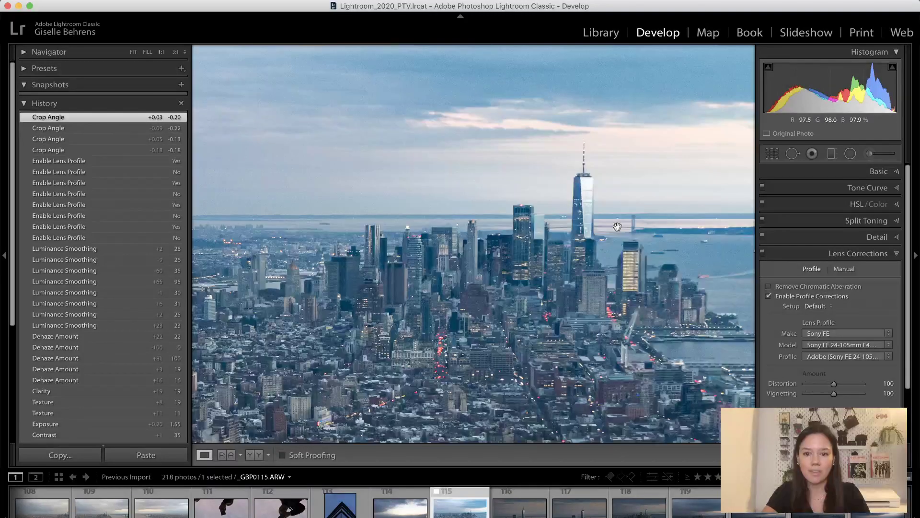
left_click(586, 180)
key("r")
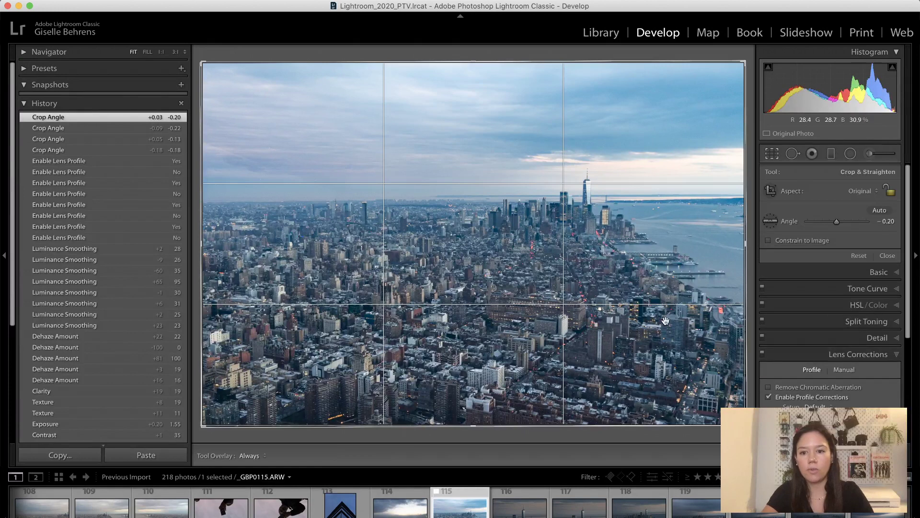
left_click_drag(751, 245, 751, 245)
key("r")
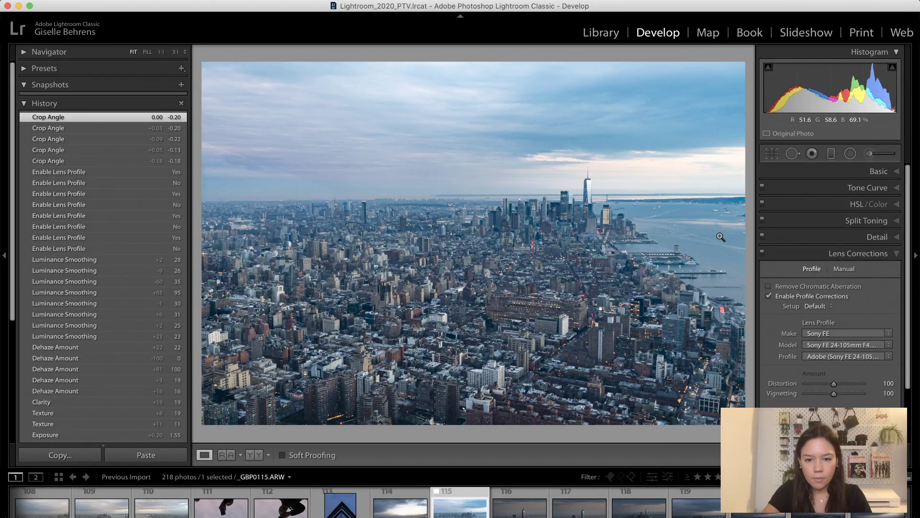
key("r")
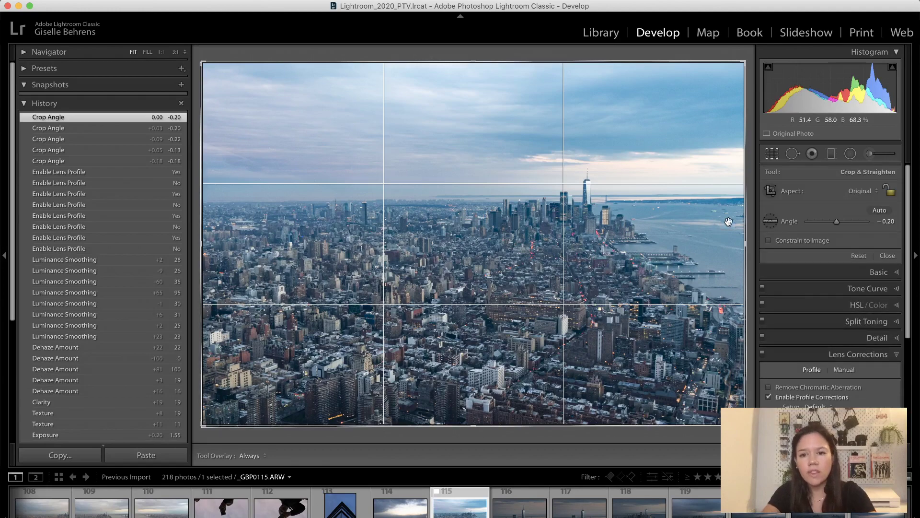
left_click_drag(749, 218, 750, 216)
key("r")
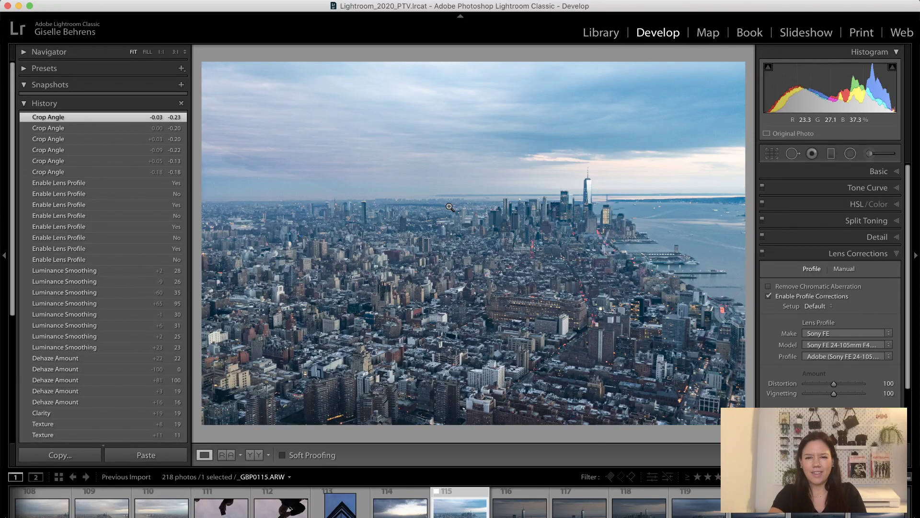
Examine the straightened horizon and the city buildings at 1:1, and return to the full-photo view
left_click(567, 205)
left_click_drag(567, 205, 305, 340)
mouse_move(305, 340)
left_mouse_down()
mouse_move(574, 248)
mouse_move(603, 271)
left_mouse_up()
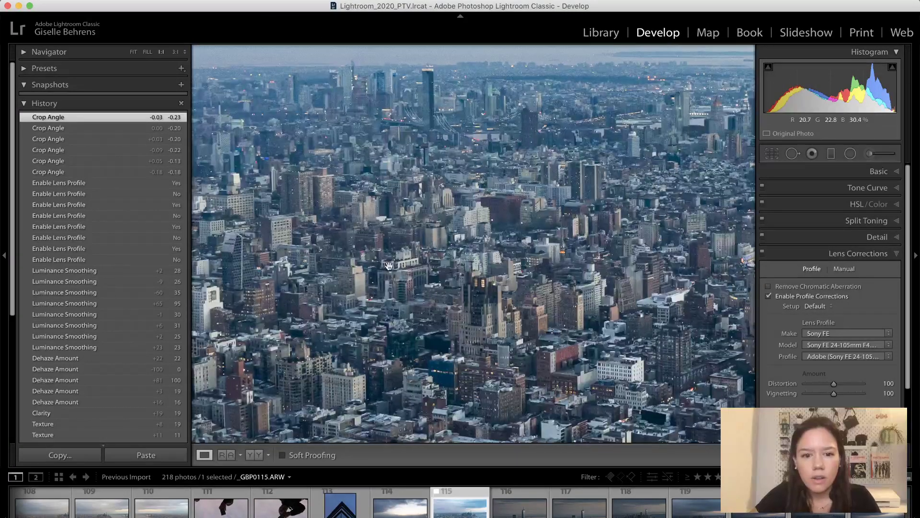
left_click_drag(389, 266, 510, 181)
left_click_drag(663, 239, 439, 427)
left_click_drag(369, 313, 397, 336)
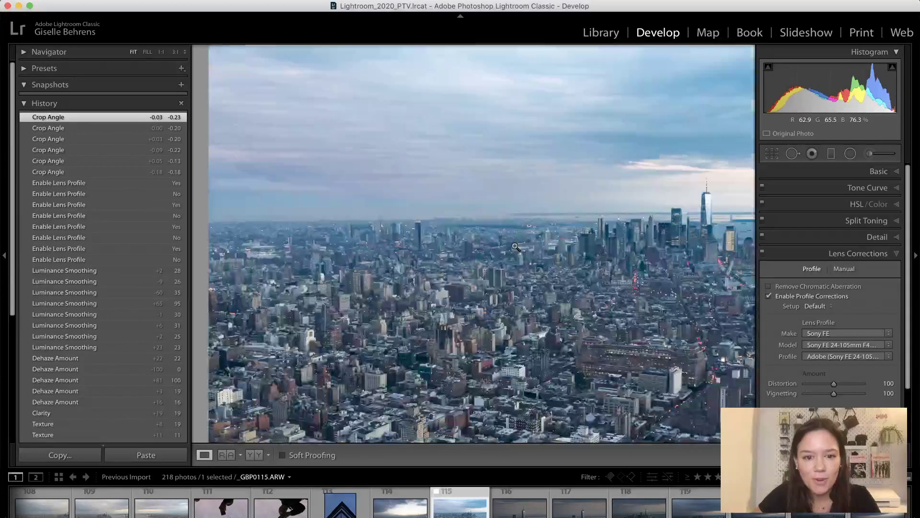
left_click(511, 245)
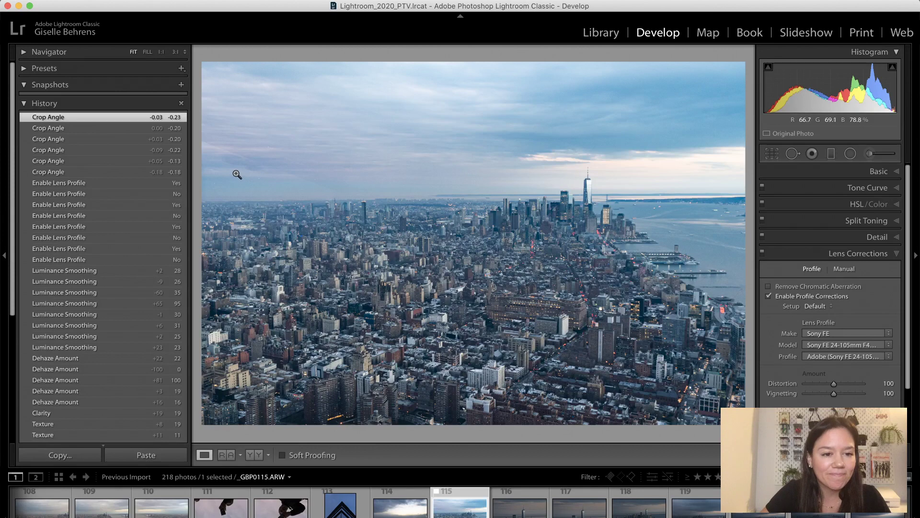
Examine the sky above the horizon near the photo's left edge at 1:1 for spots and reflections
left_click(221, 166)
left_click_drag(220, 164, 242, 181)
left_click_drag(202, 152, 203, 169)
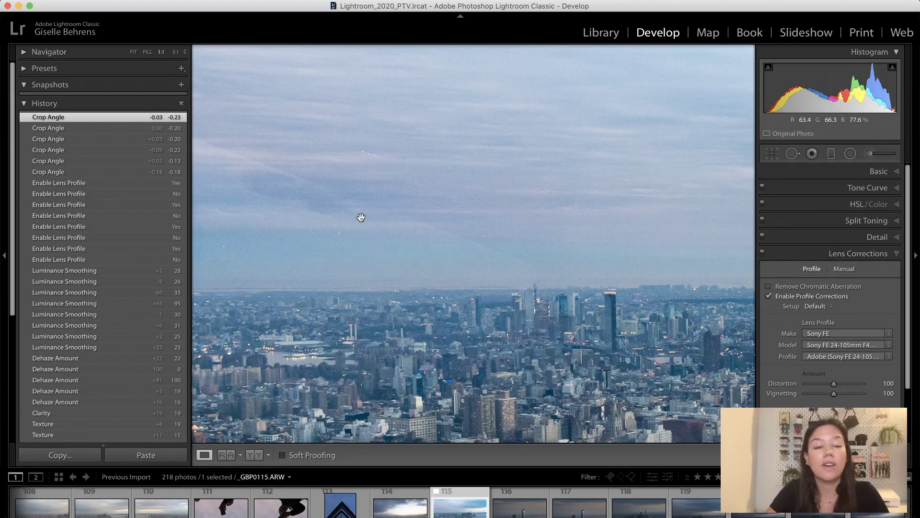
left_click_drag(347, 216, 361, 253)
left_click_drag(302, 243, 283, 248)
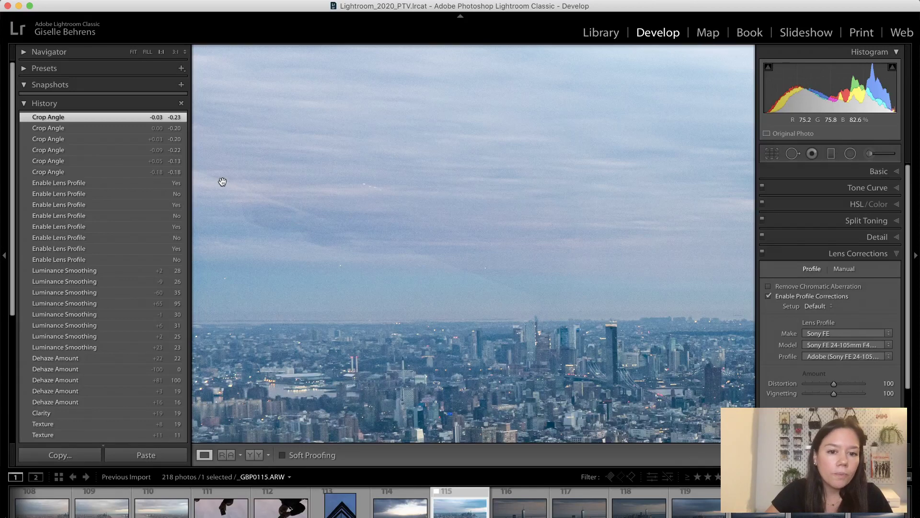
left_click_drag(206, 173, 250, 173)
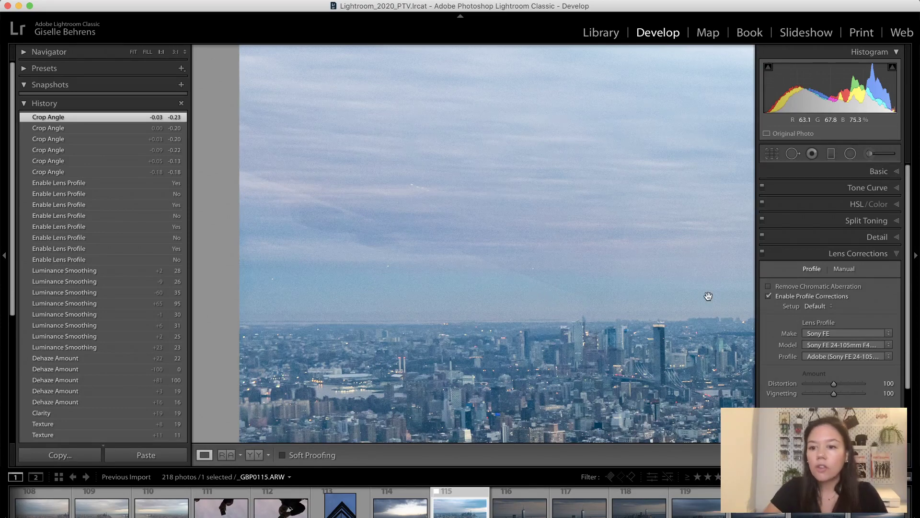
Heal the long reflection streak at the sky's left edge with a brush of about size 60, sampling from the clean sky above it
key("q")
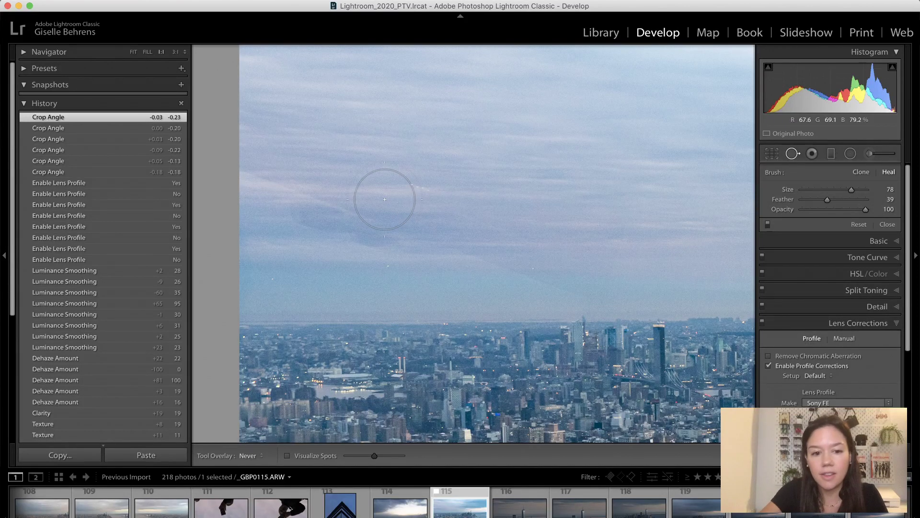
scroll(384, 199, "down", 4)
scroll(384, 199, "down", 10)
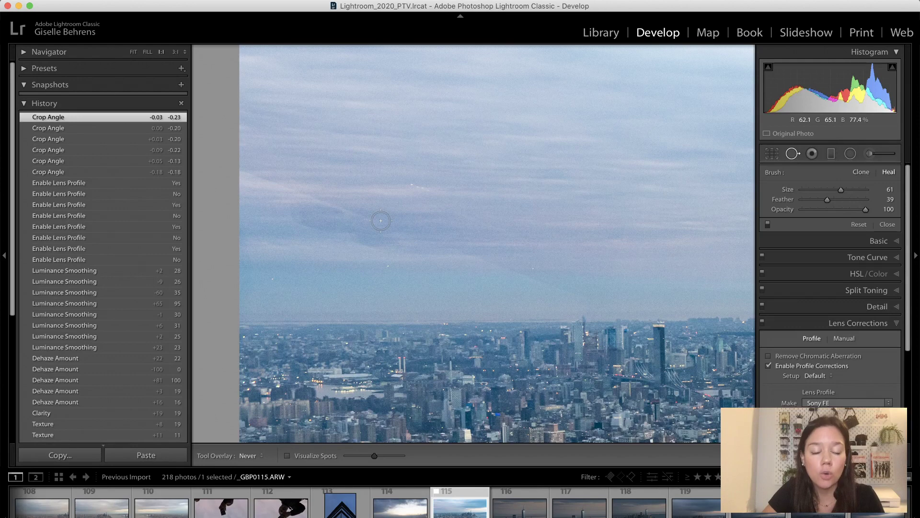
left_click_drag(377, 221, 241, 168)
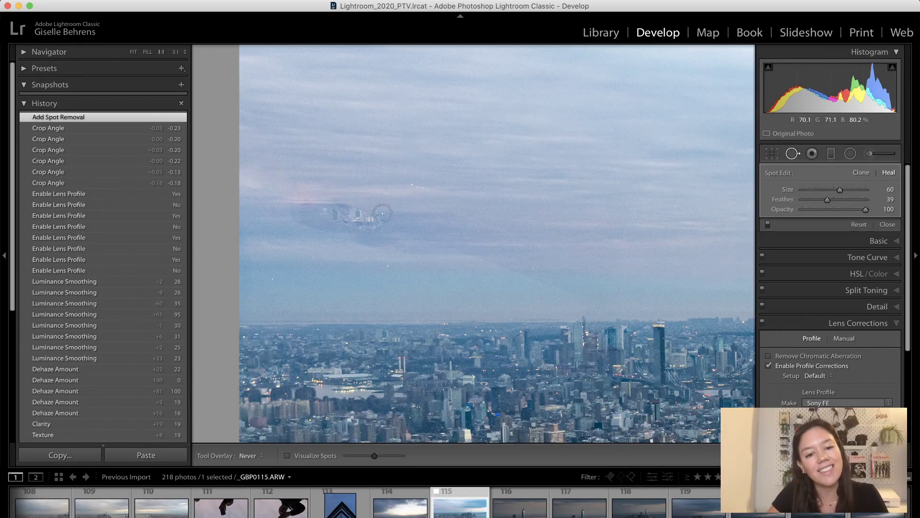
key("h")
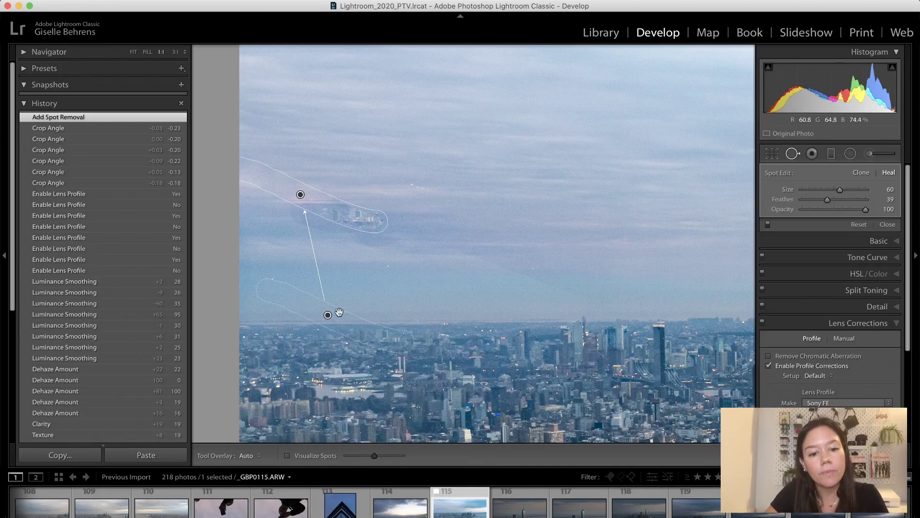
mouse_move(328, 315)
left_mouse_down()
mouse_move(326, 242)
mouse_move(319, 247)
mouse_move(358, 135)
mouse_move(337, 139)
left_mouse_up()
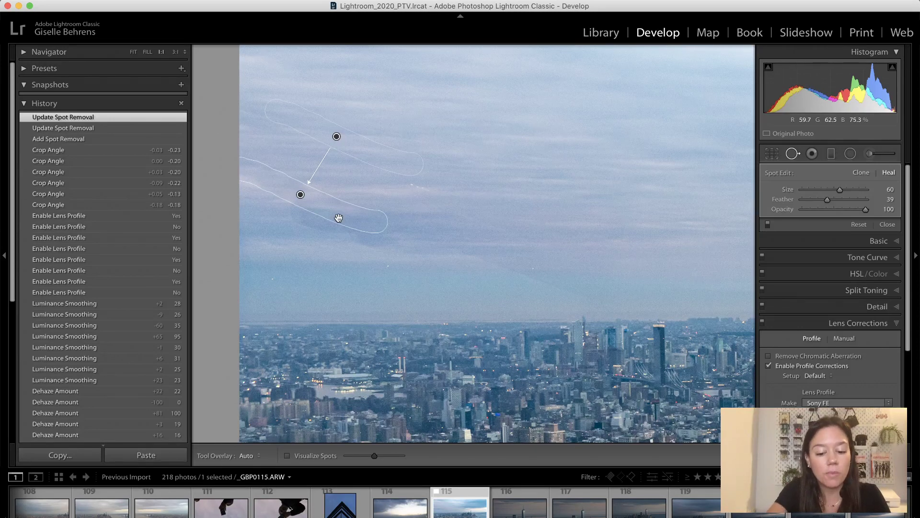
key("h")
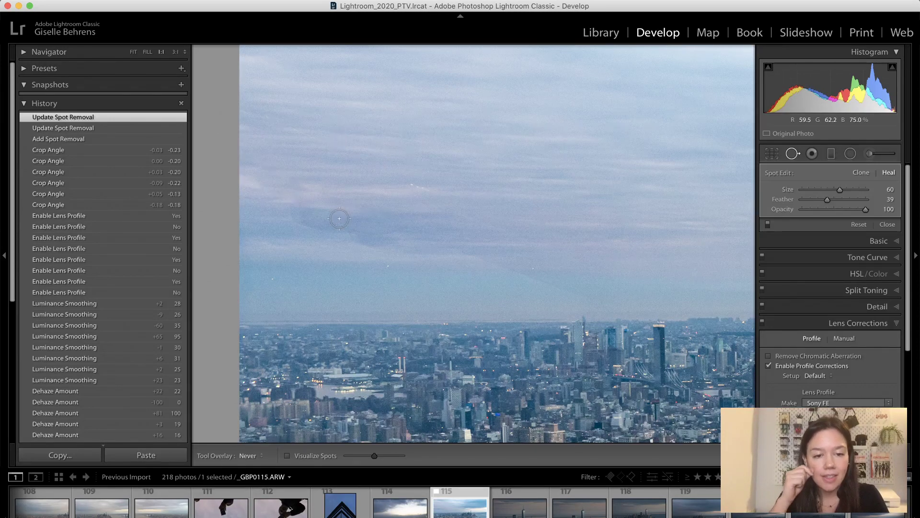
key("h")
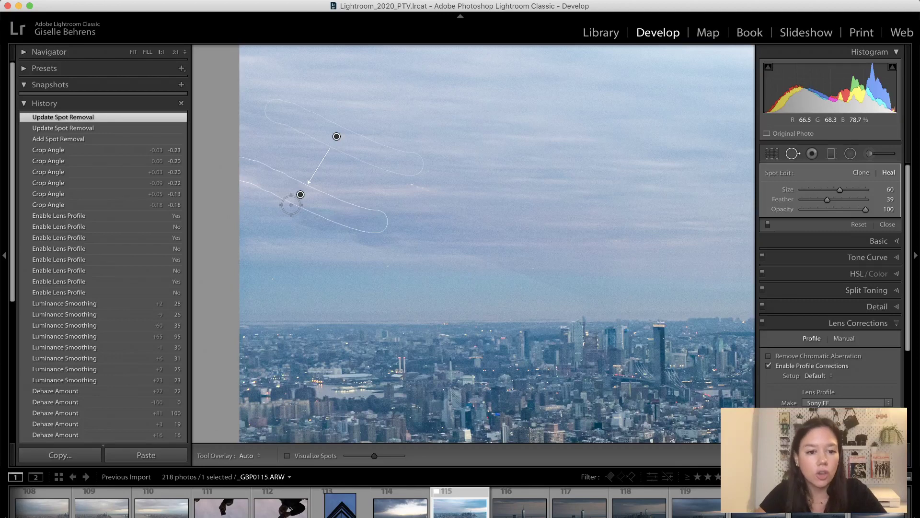
key("q")
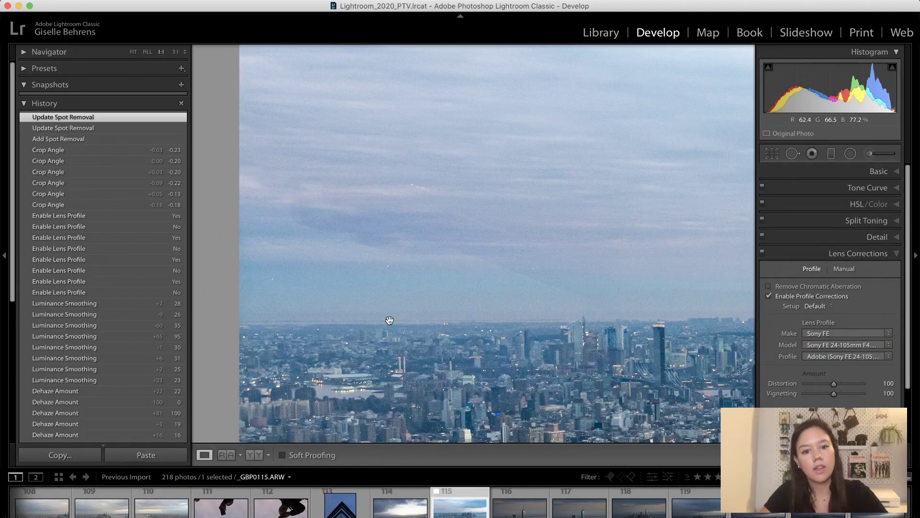
Heal the dark smudges beside the first repair and the diagonal streak further right, resampling the second smudge from the sky to its right
key("q")
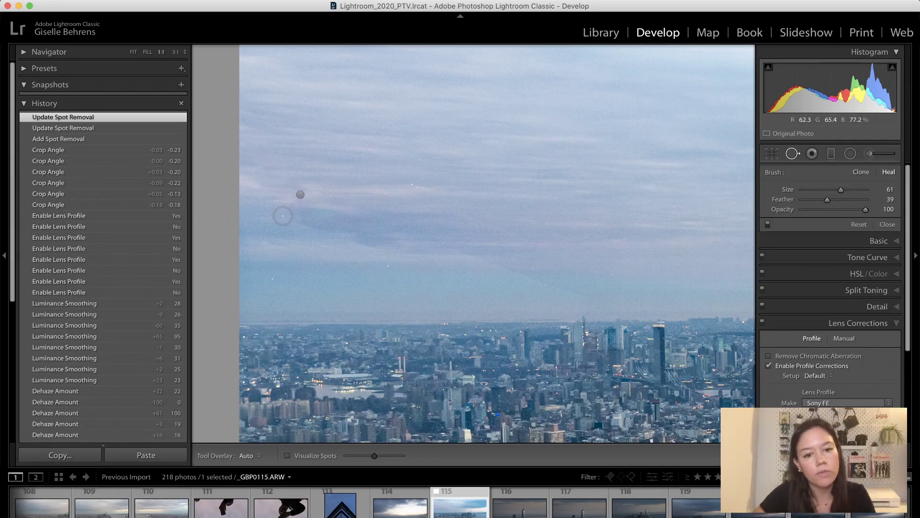
left_click_drag(294, 216, 342, 230)
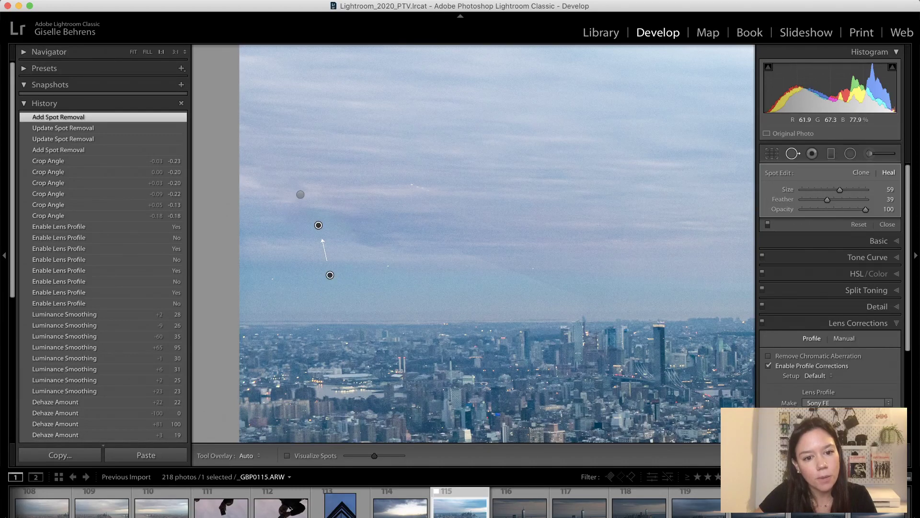
left_click_drag(358, 231, 411, 228)
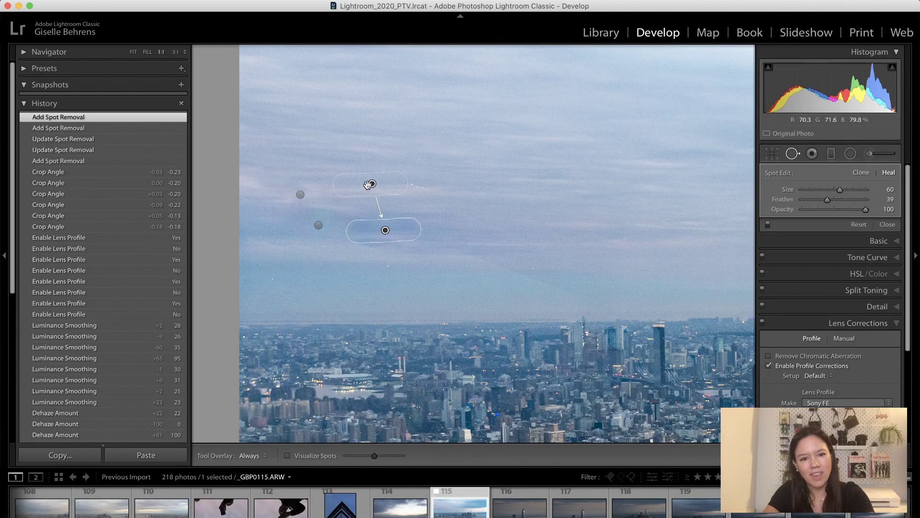
key("h")
key("h")
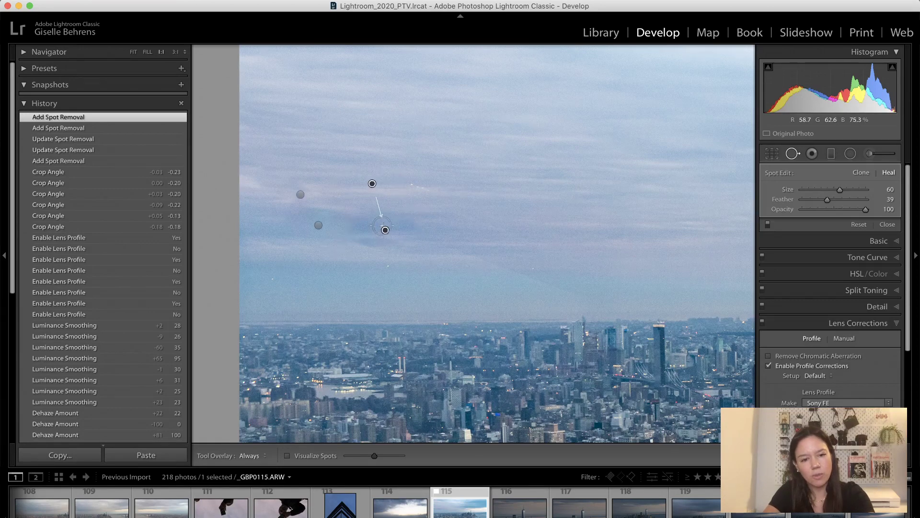
left_click_drag(372, 184, 486, 237)
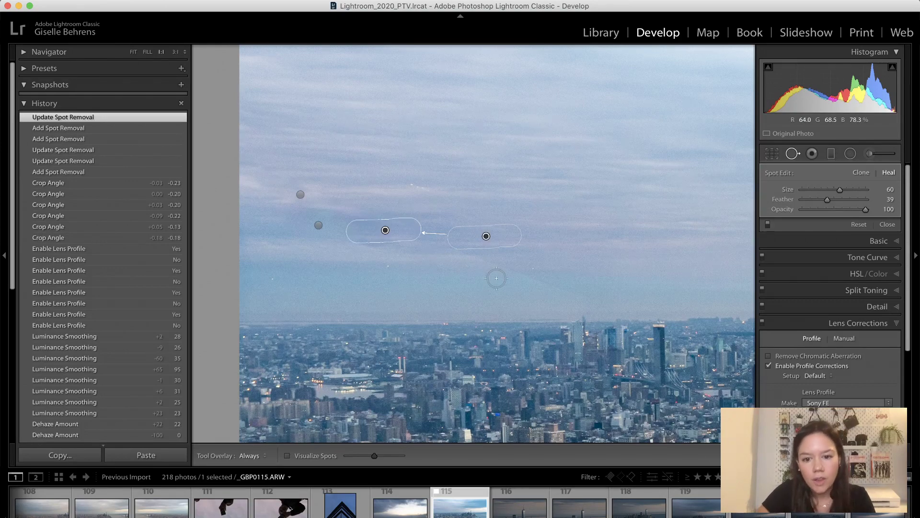
key("h")
left_click_drag(580, 295, 450, 240)
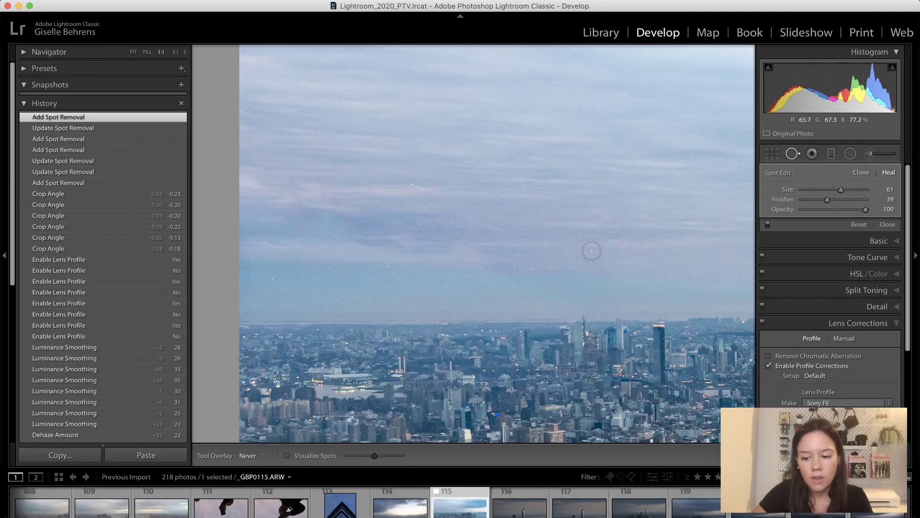
Reduce the healing brush to size 26 and remove the small bright light reflections from the sky above the horizon
scroll(533, 268, "down", 5)
left_click(533, 268)
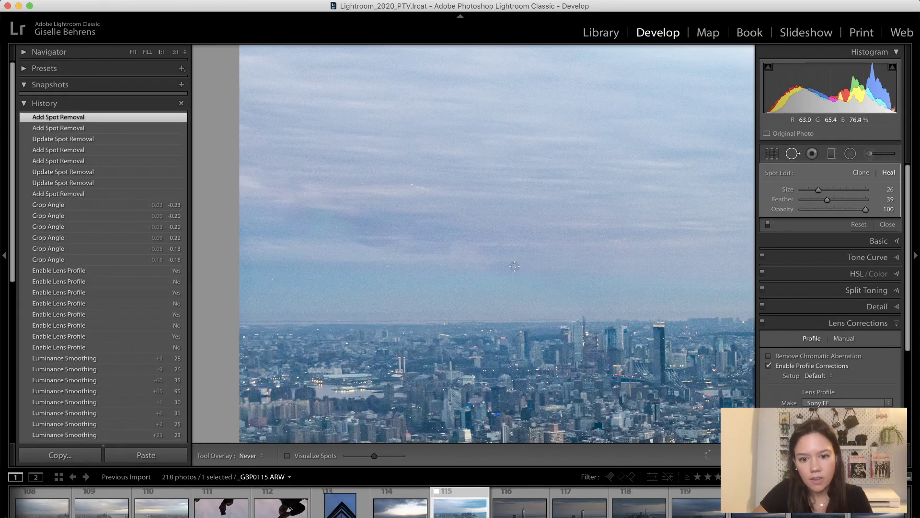
left_click(515, 266)
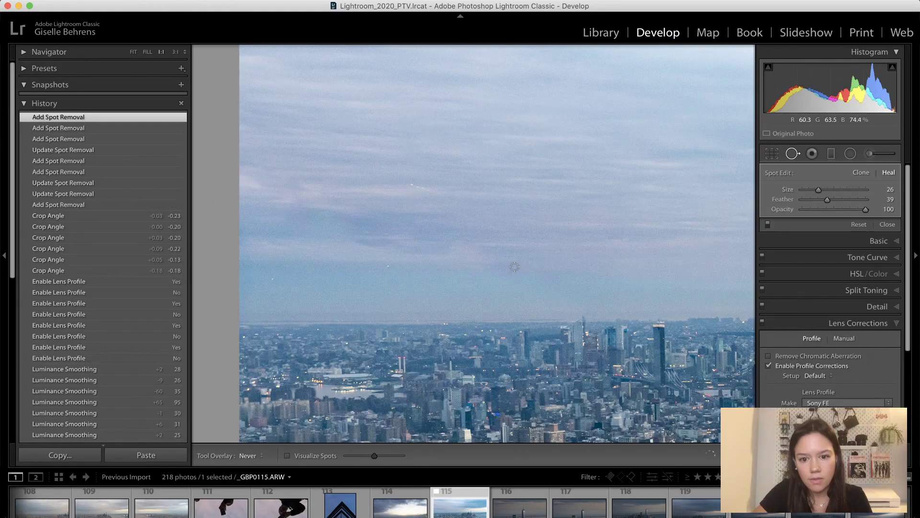
left_click(387, 267)
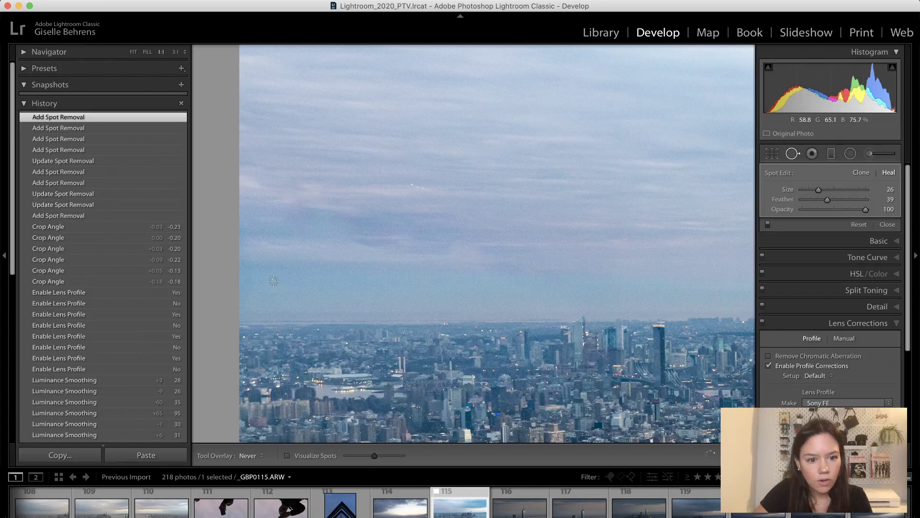
left_click(273, 280)
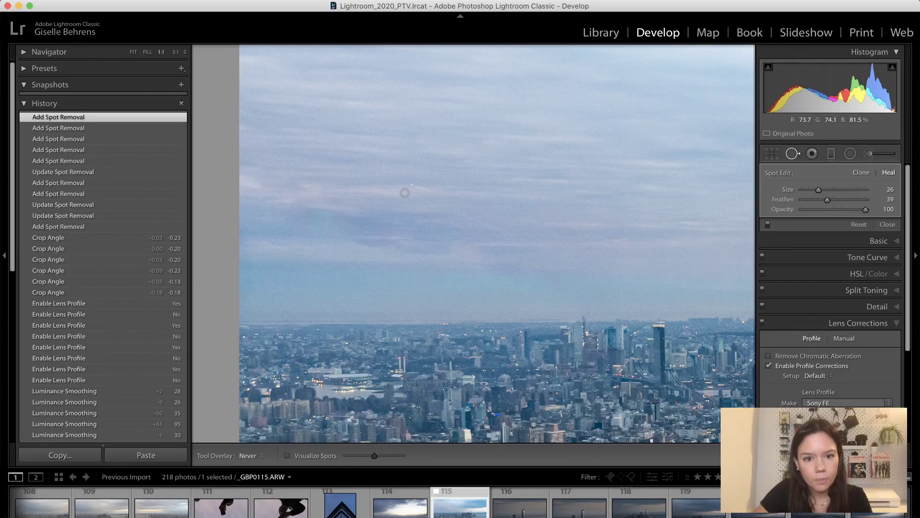
left_click_drag(408, 185, 428, 188)
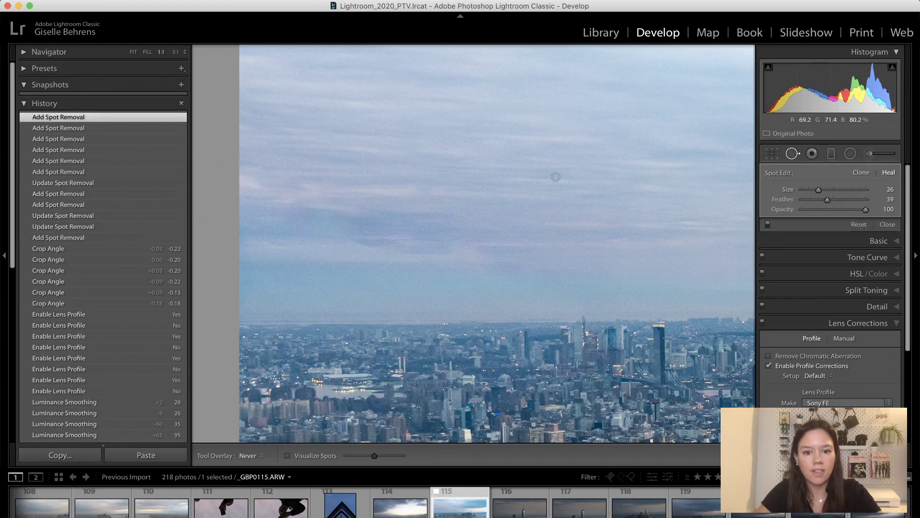
Heal the leftover horizontal patch just below the repaired smudges with a size 60 brush and check it in the full-photo view
key("z")
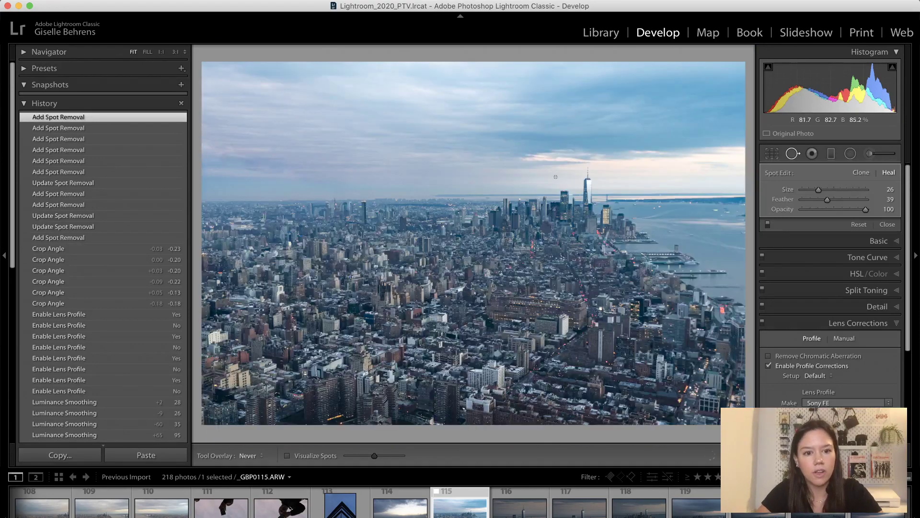
key("z")
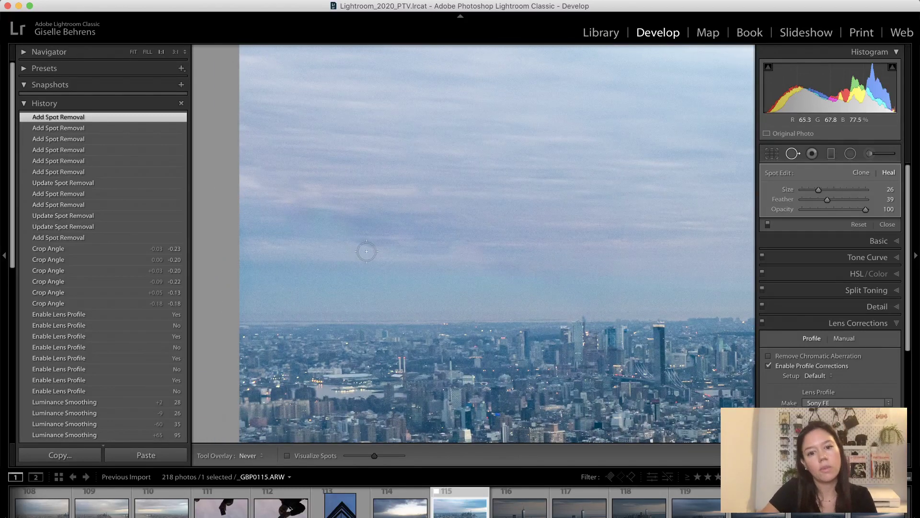
left_click_drag(357, 248, 456, 248)
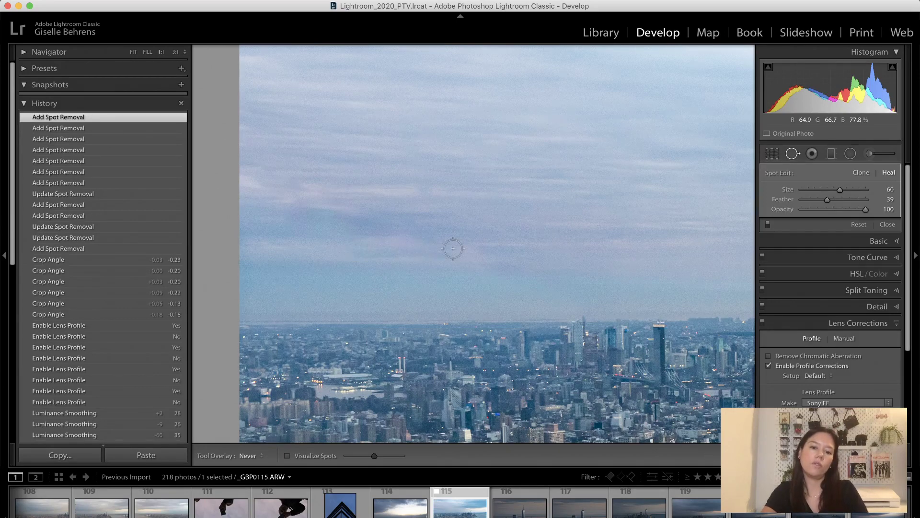
key("z")
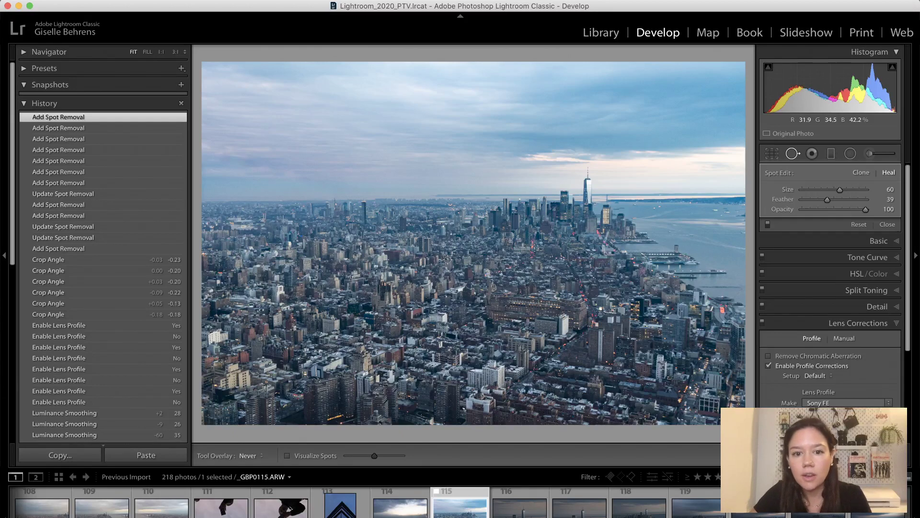
Examine the sky, the harbor and the city buildings at 1:1 for remaining spots and reflections, and return to the full-photo view
key("z")
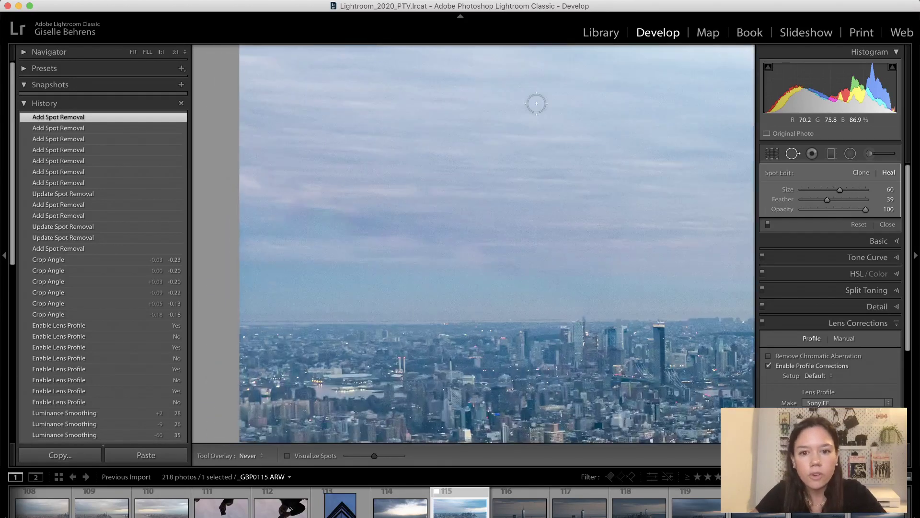
left_click_drag(604, 175, 392, 327)
left_click_drag(539, 312, 326, 219)
left_click_drag(415, 242, 375, 262)
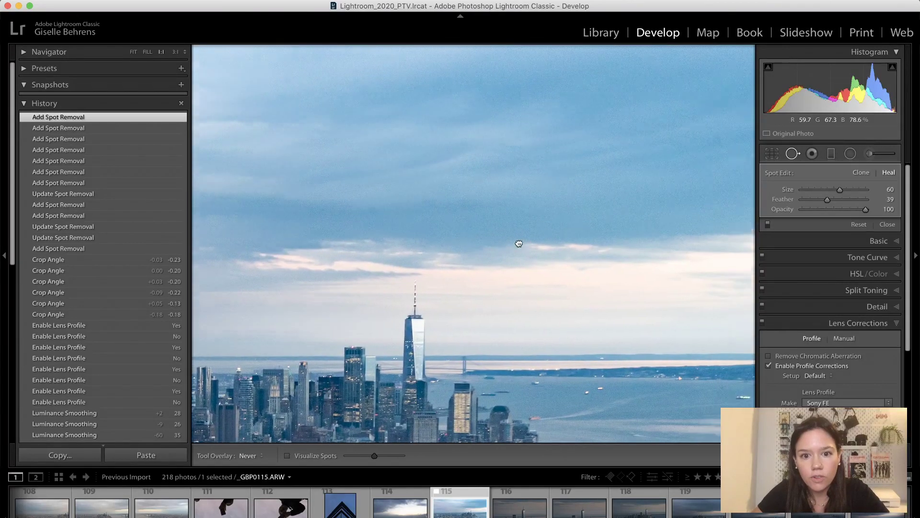
left_click_drag(518, 243, 393, 219)
left_click_drag(397, 333, 534, 229)
scroll(534, 229, "down", 10)
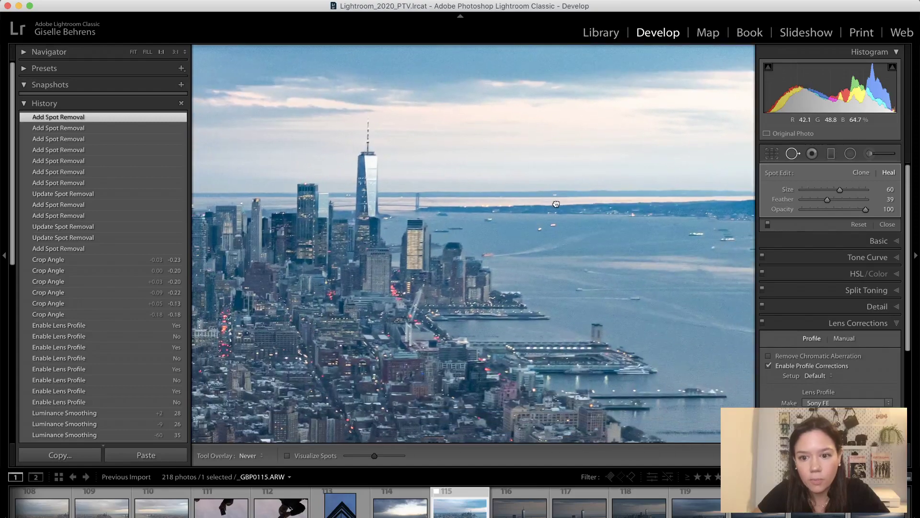
scroll(526, 246, "down", 4)
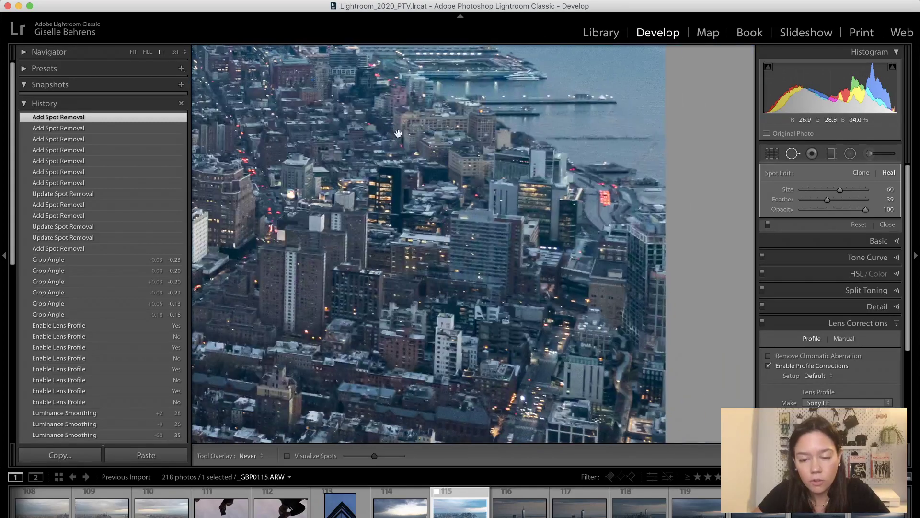
scroll(391, 327, "down", 8)
scroll(386, 168, "up", 20)
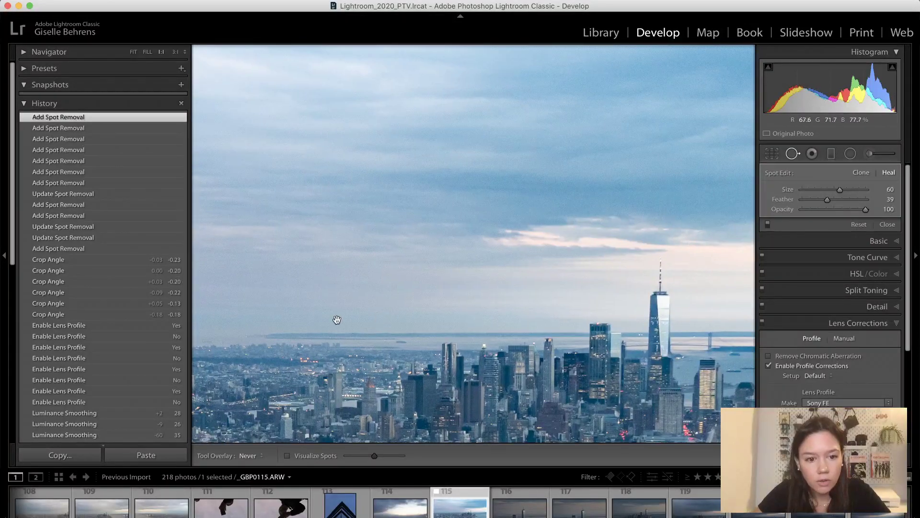
scroll(504, 264, "down", 10)
scroll(541, 167, "left", 3)
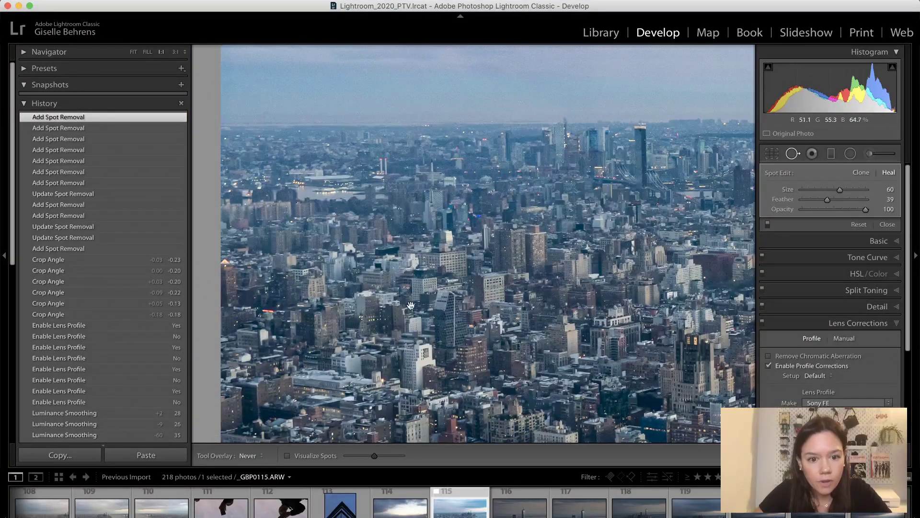
scroll(422, 211, "down", 10)
scroll(394, 392, "up", 12)
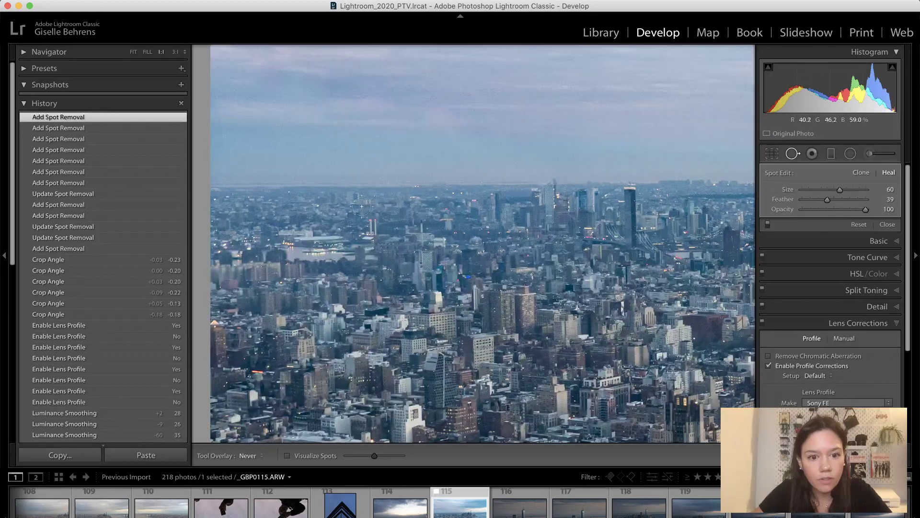
key("z")
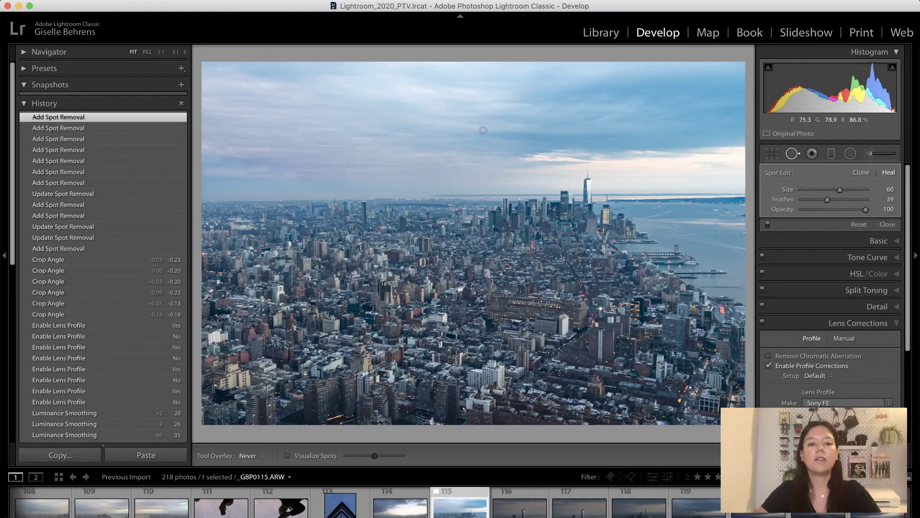
Review the edited photo enlarged without the surrounding panels, and restore the full workspace
key("shift+Tab")
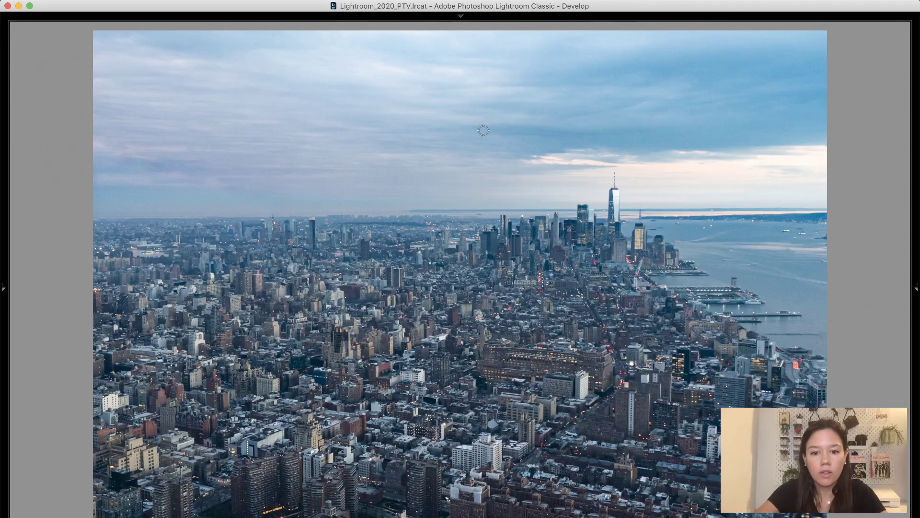
key("shift+Tab")
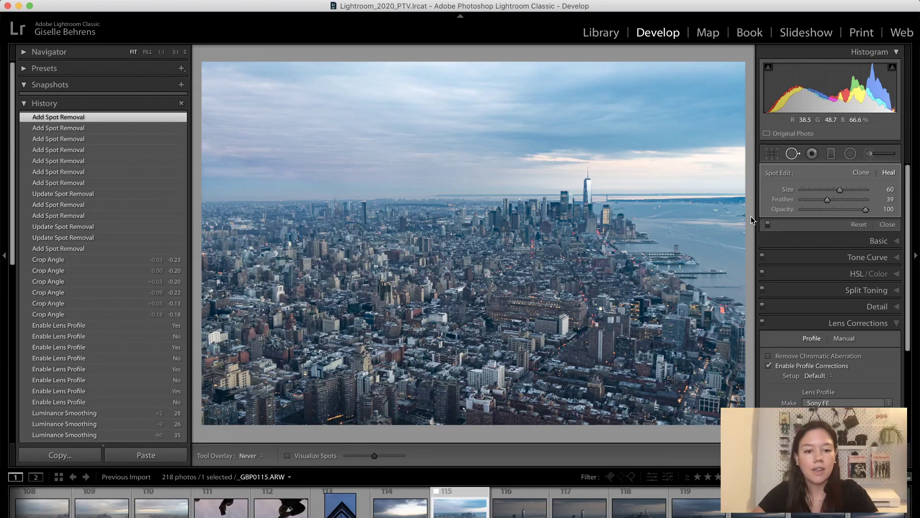
key("shift+Tab")
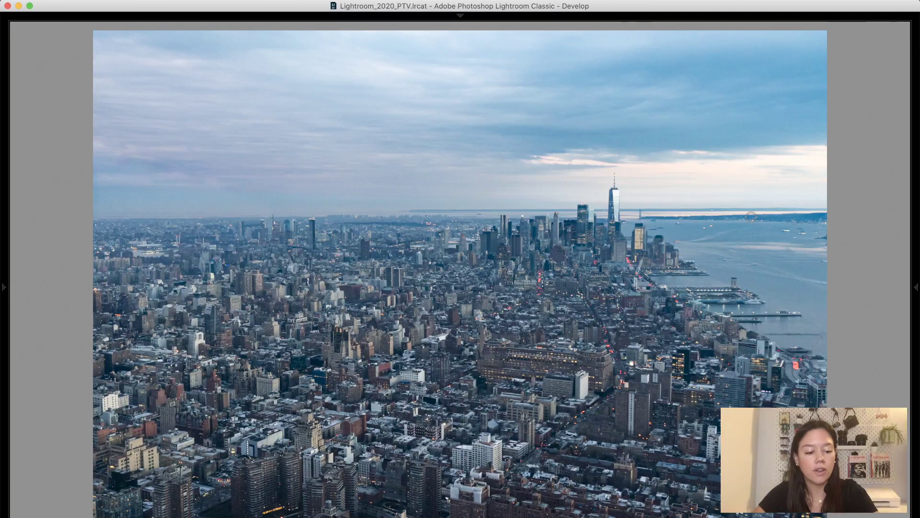
key("shift+Tab")
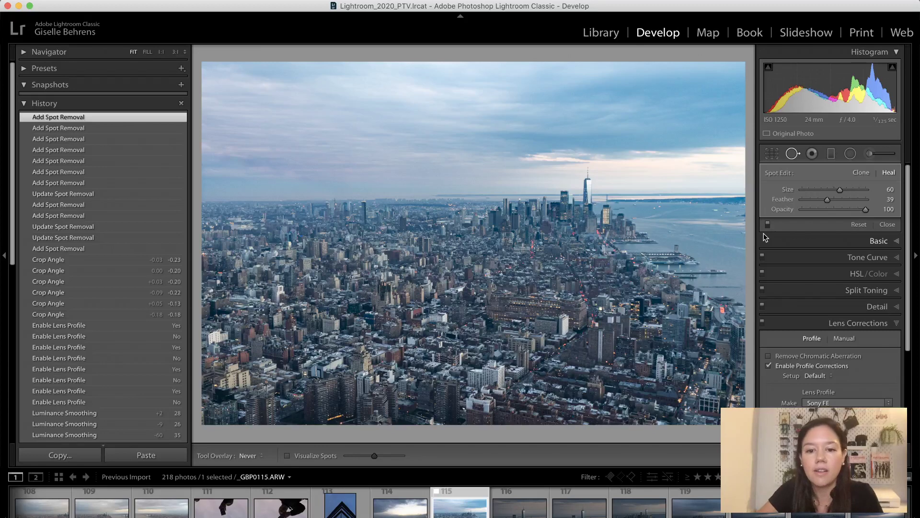
Review the photo enlarged without the surrounding panels, switching the dimmed and blacked-out backgrounds on and off, and restore the full workspace
key("shift+Tab")
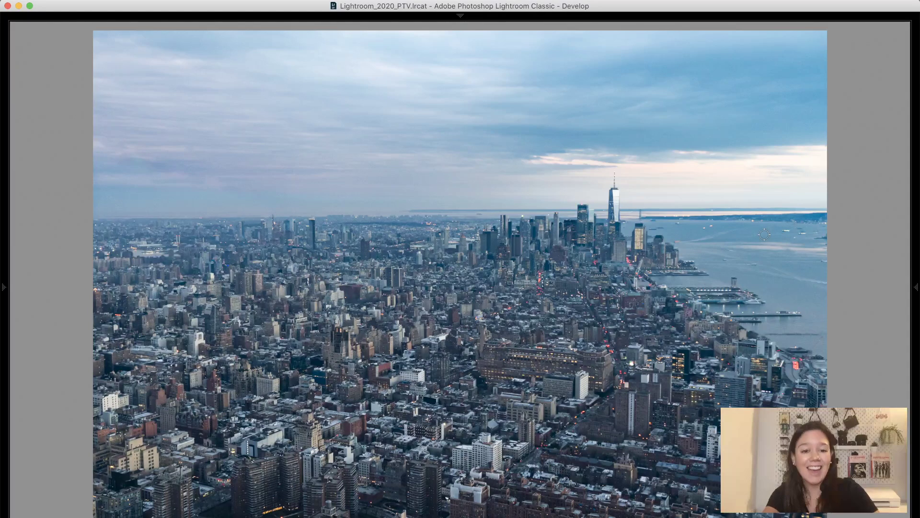
key("l")
key("l")
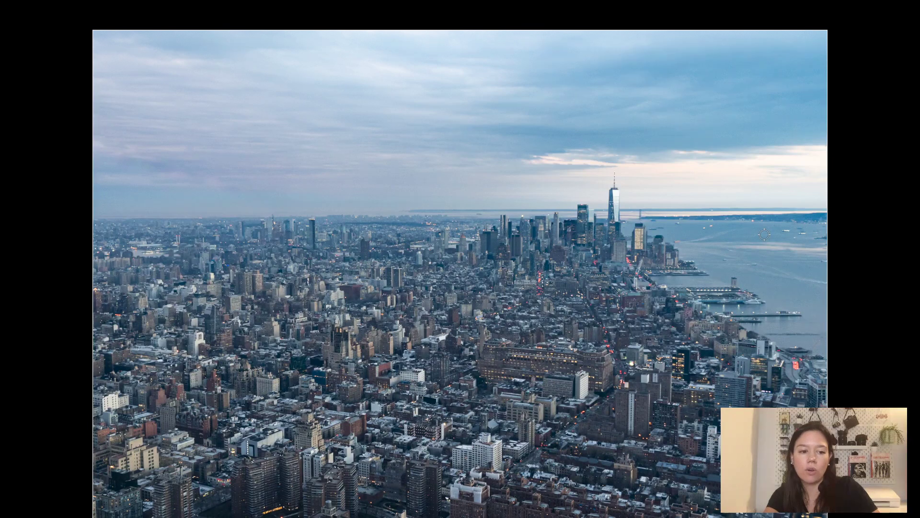
key("l")
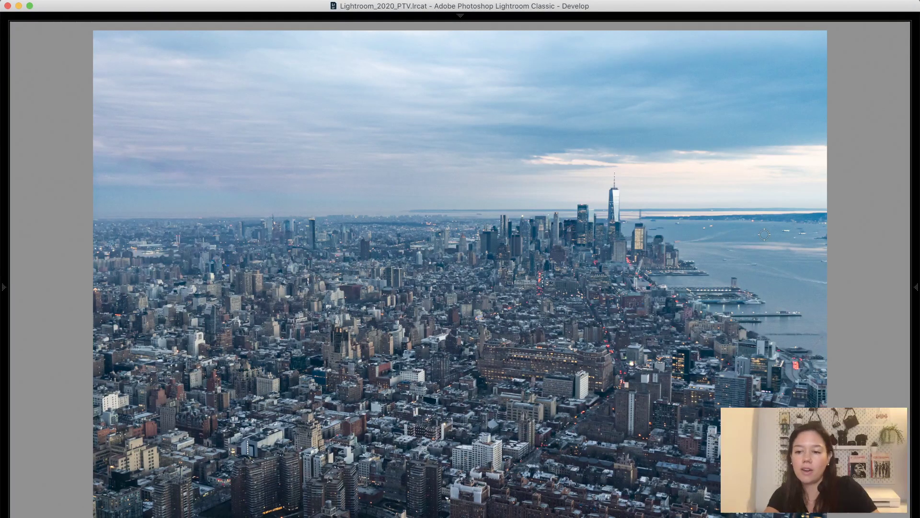
key("l")
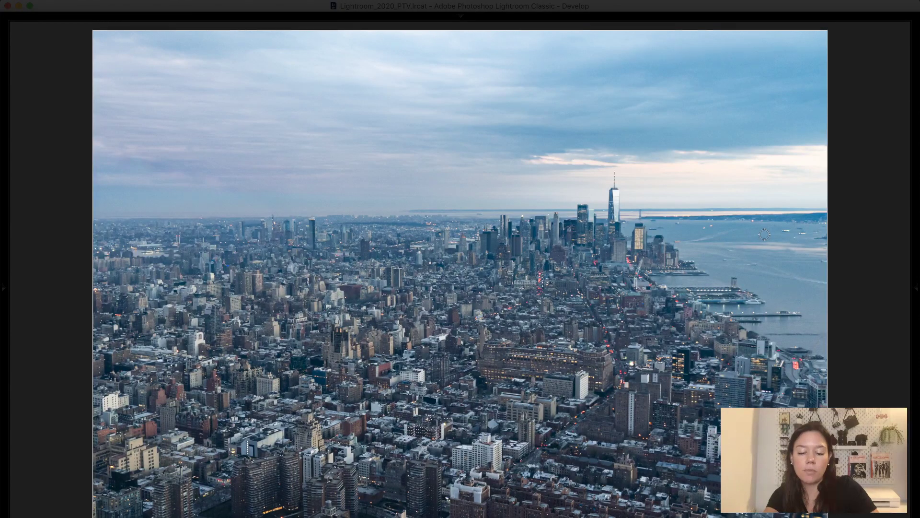
key("l")
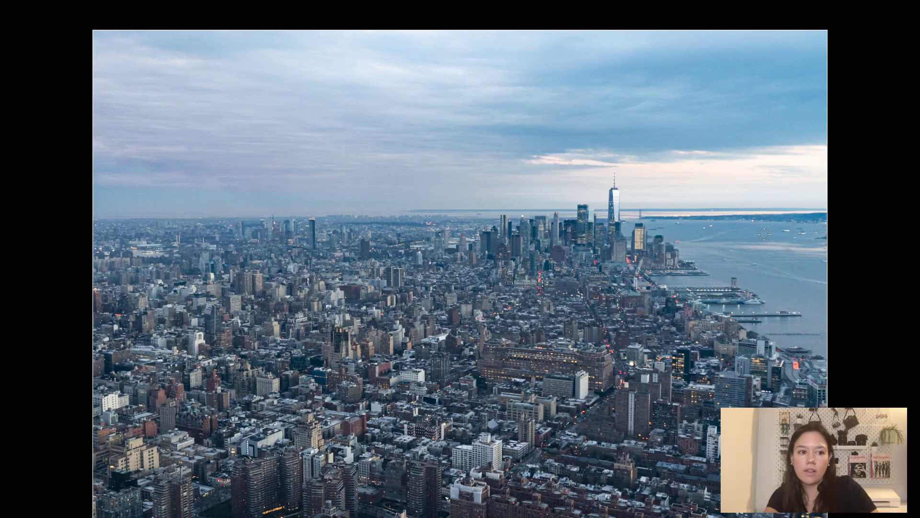
key("l")
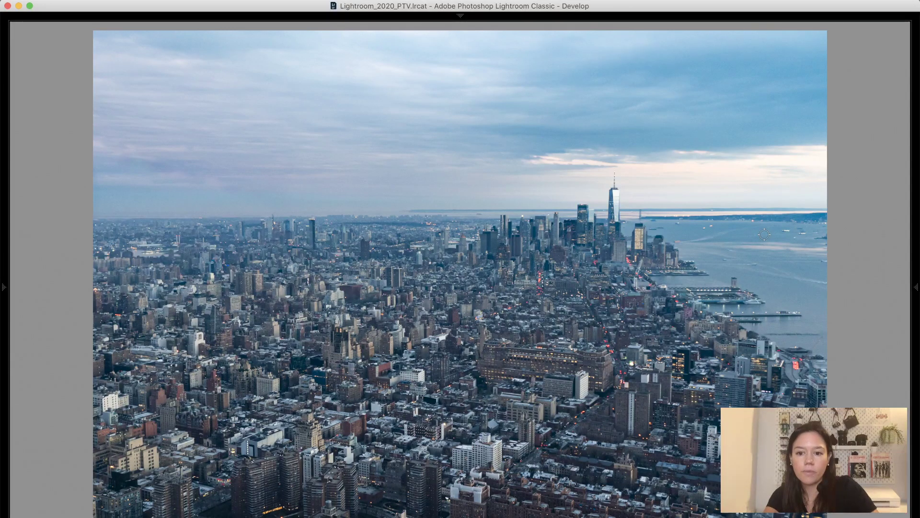
key("shift+Tab")
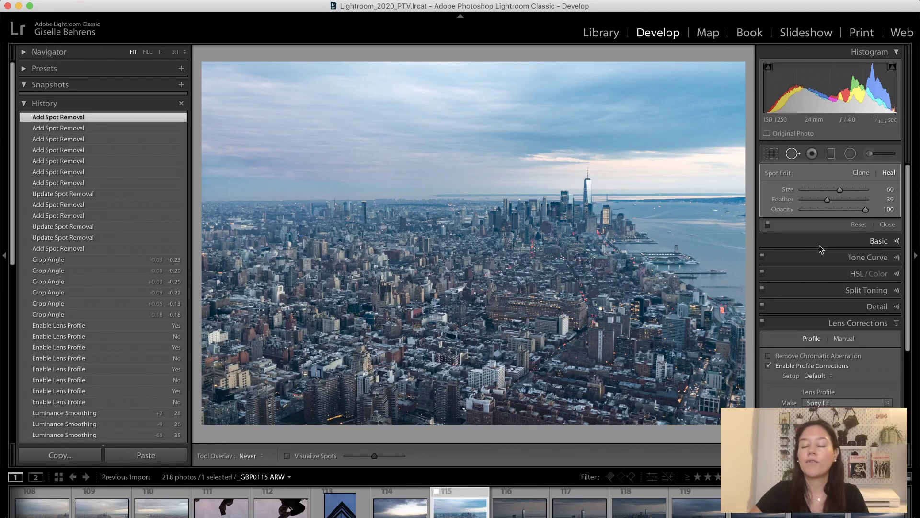
Warm the photo's white balance to a temperature of 8,171 and close the spot removal tool
left_click(819, 245)
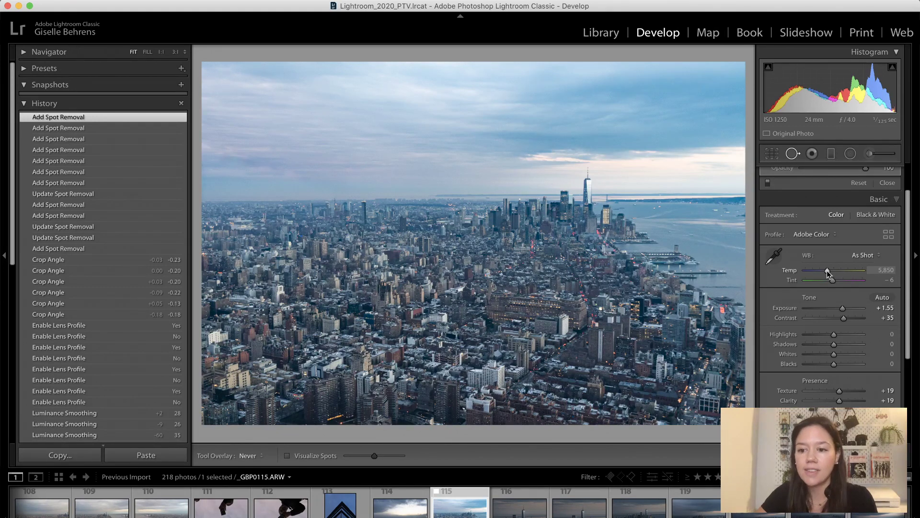
left_click_drag(827, 269, 831, 269)
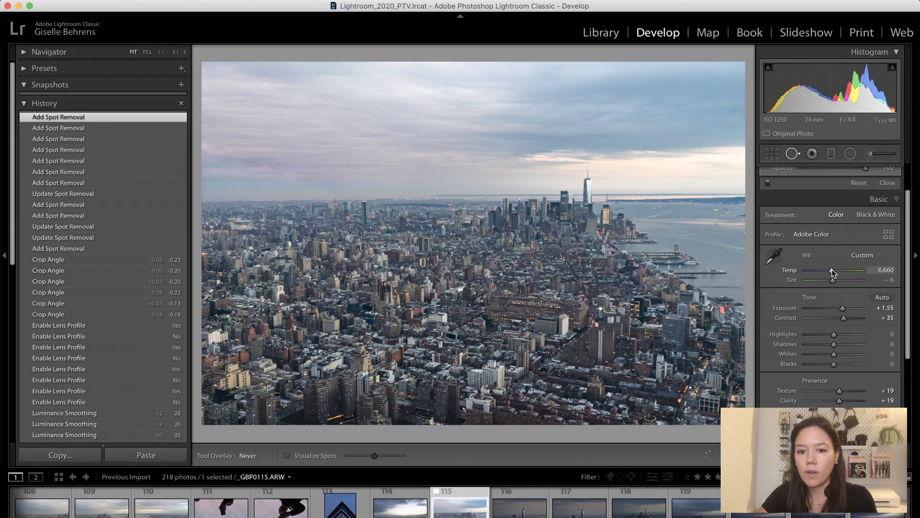
mouse_move(832, 271)
left_mouse_down()
mouse_move(850, 269)
mouse_move(839, 274)
left_mouse_up()
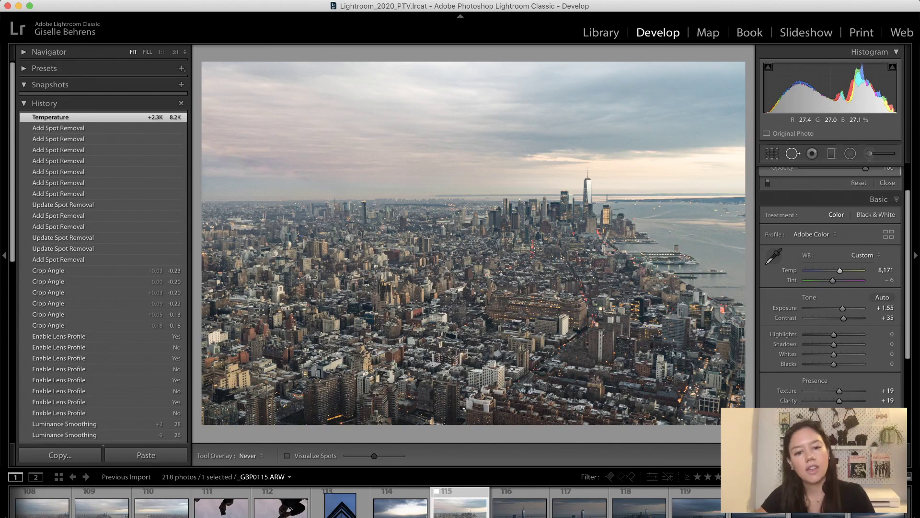
key("q")
Examine the warmed buildings and downtown skyline at 1:1, and compare the full photo with its unedited version
left_click(406, 295)
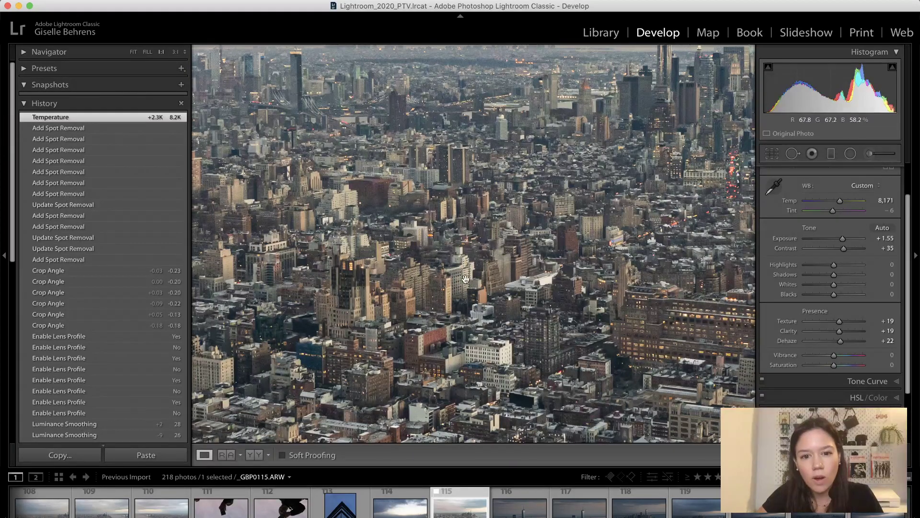
left_click_drag(463, 265, 345, 254)
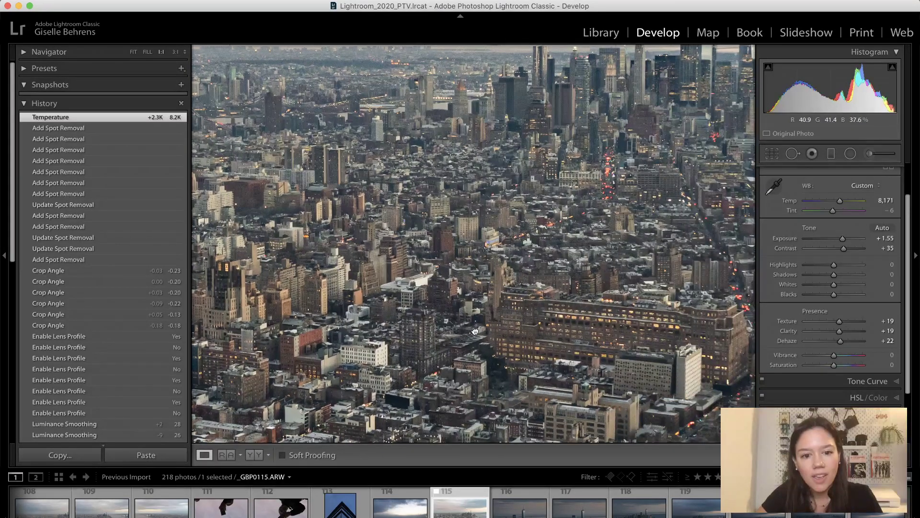
left_click_drag(475, 332, 402, 239)
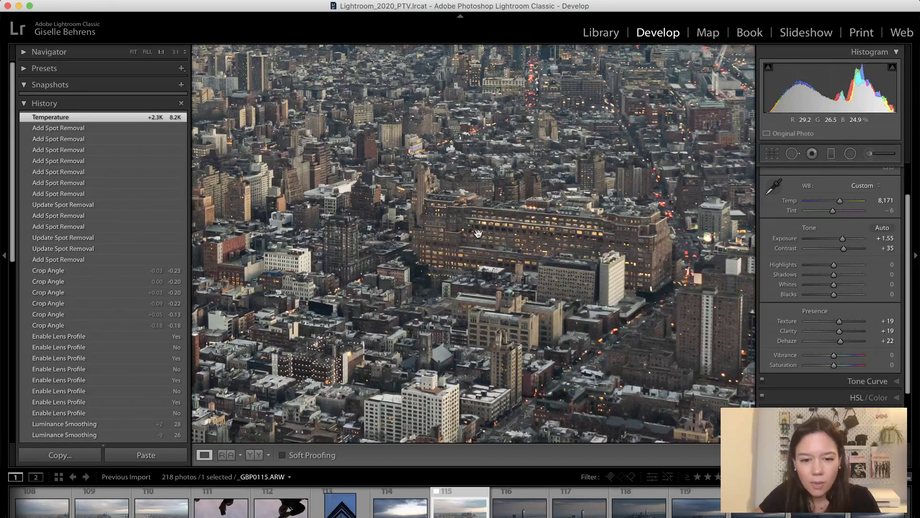
left_click_drag(478, 233, 442, 275)
left_click_drag(467, 218, 513, 284)
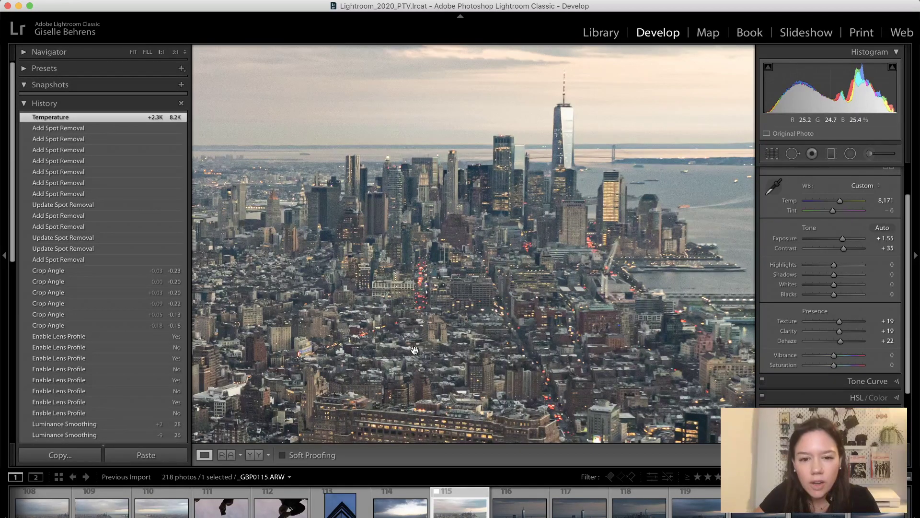
left_click_drag(413, 357, 468, 259)
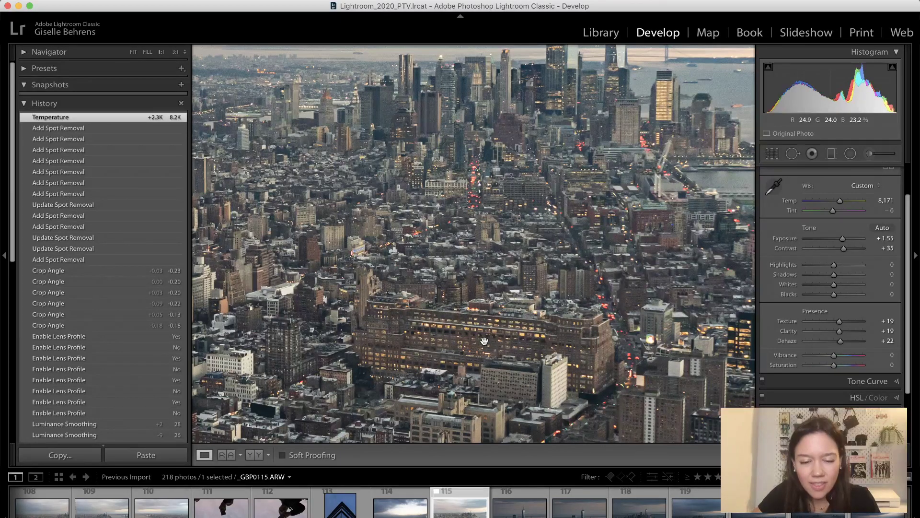
left_click(474, 265)
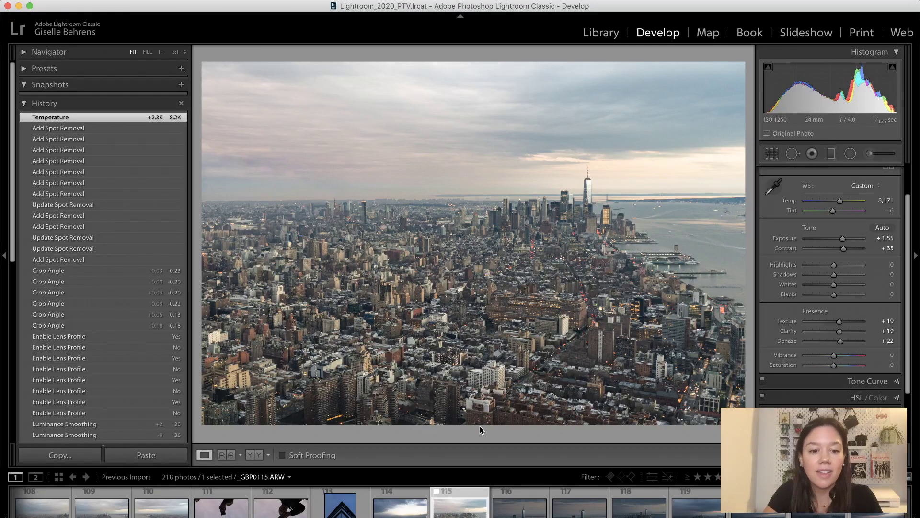
key("backslash")
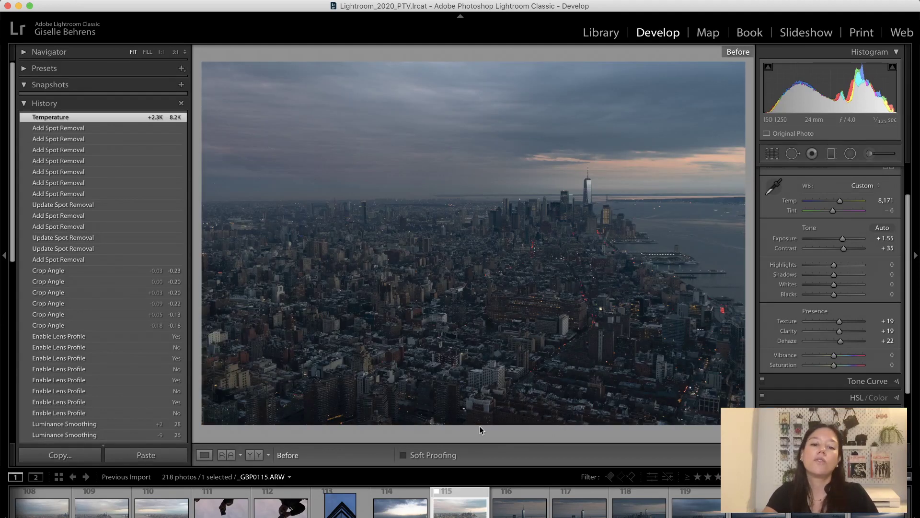
key("backslash")
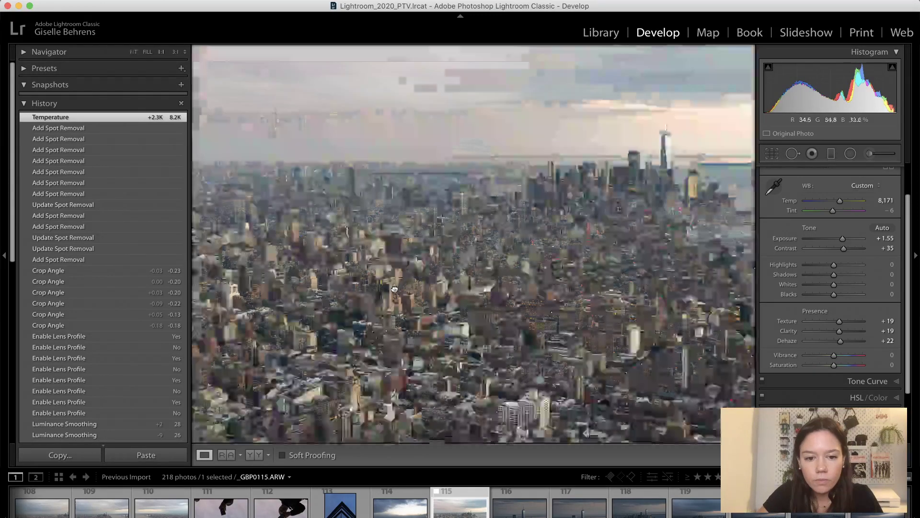
Examine the light on the city buildings and the skyline at 1:1 again, and return to the full-photo view
left_click(395, 290)
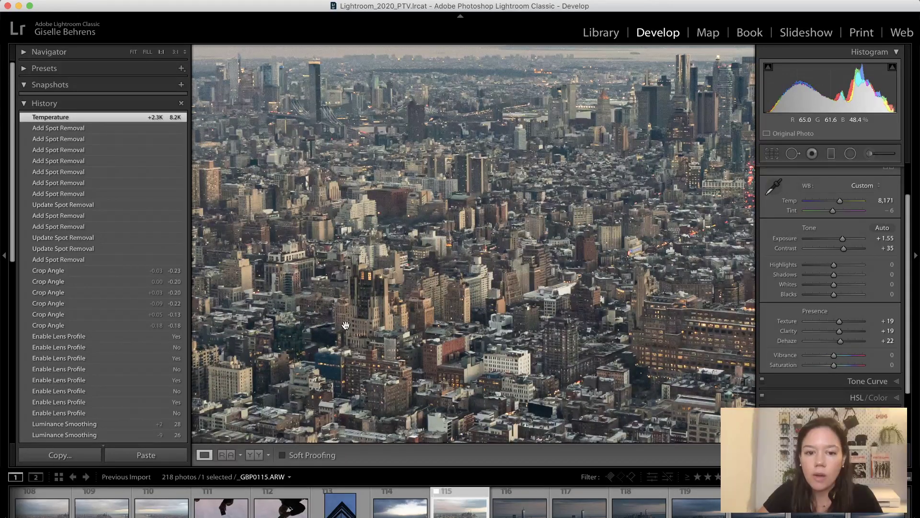
left_click_drag(349, 341, 390, 272)
left_click_drag(304, 241, 508, 282)
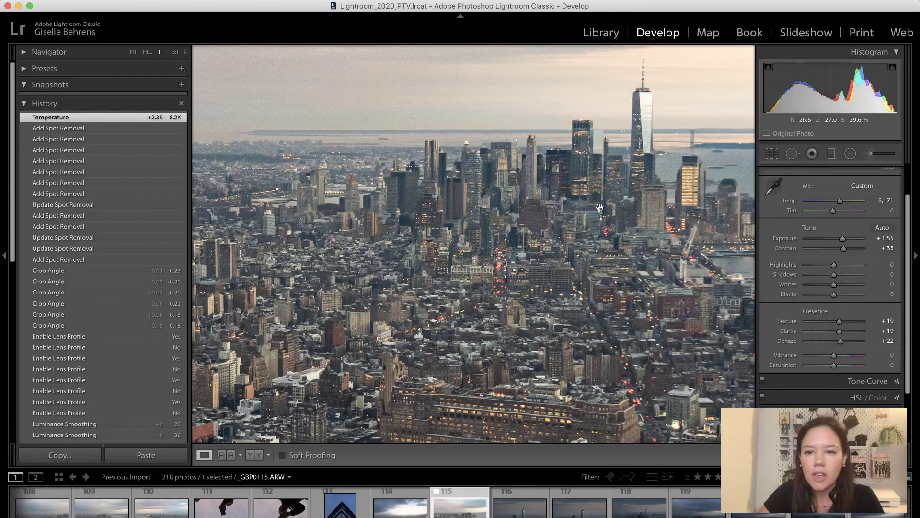
left_click_drag(394, 246, 436, 259)
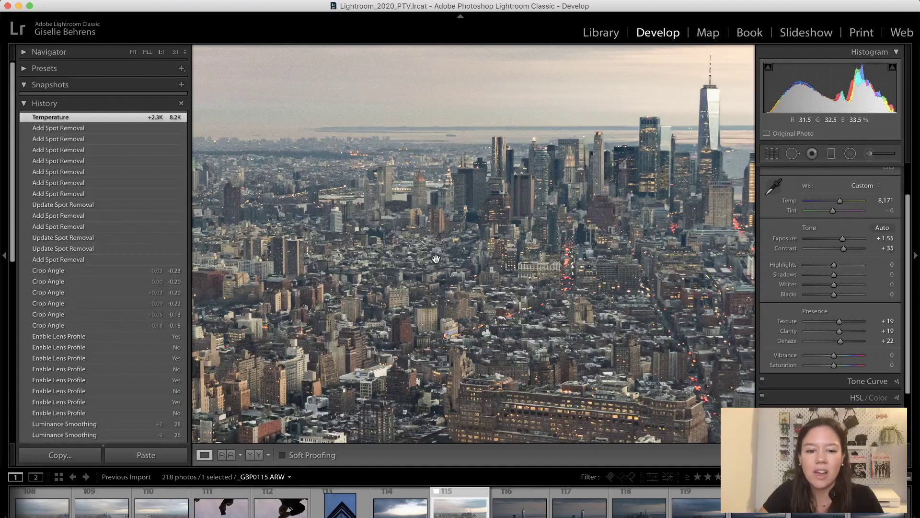
left_click(436, 259)
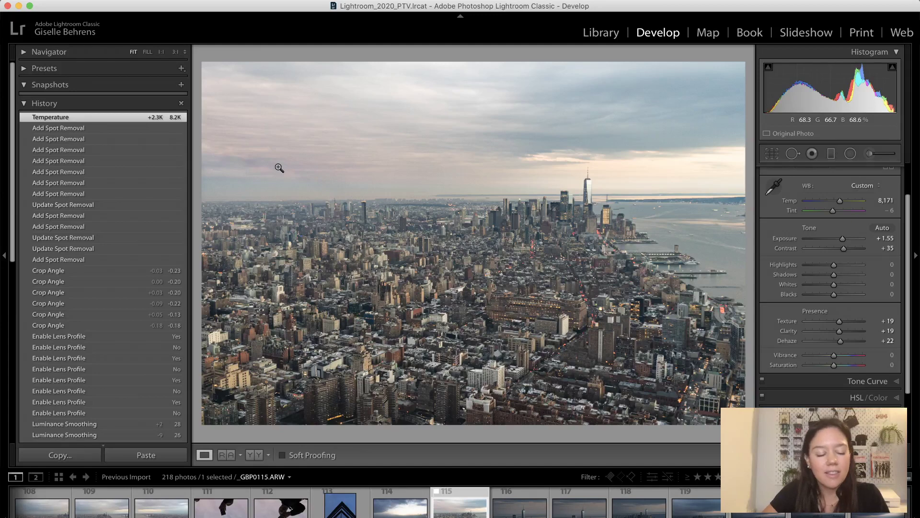
Inspect the sky above the horizon up close in the enlarged view without panels, and restore the full workspace
key("shift+Tab")
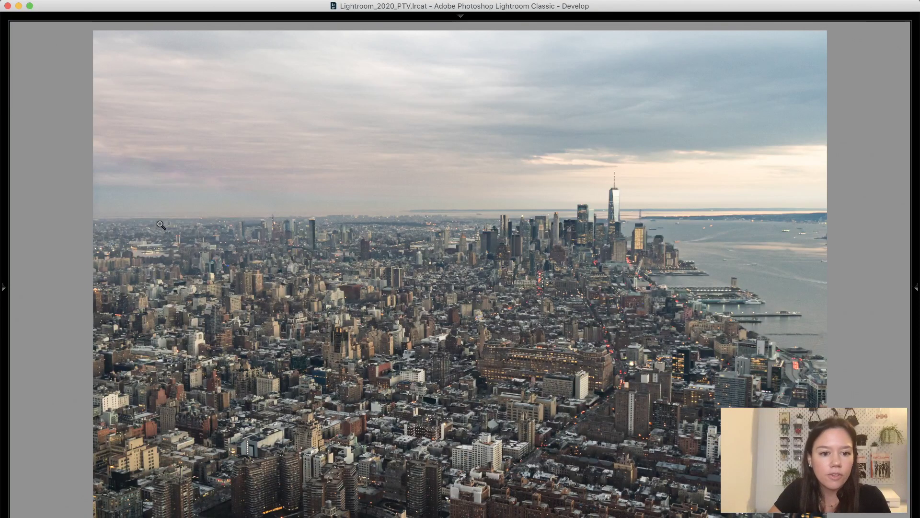
left_click(156, 136)
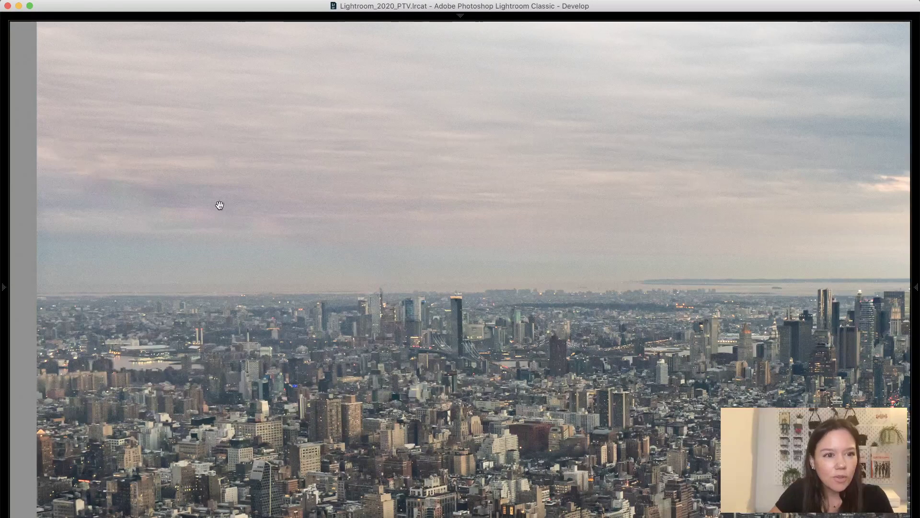
left_click(283, 226)
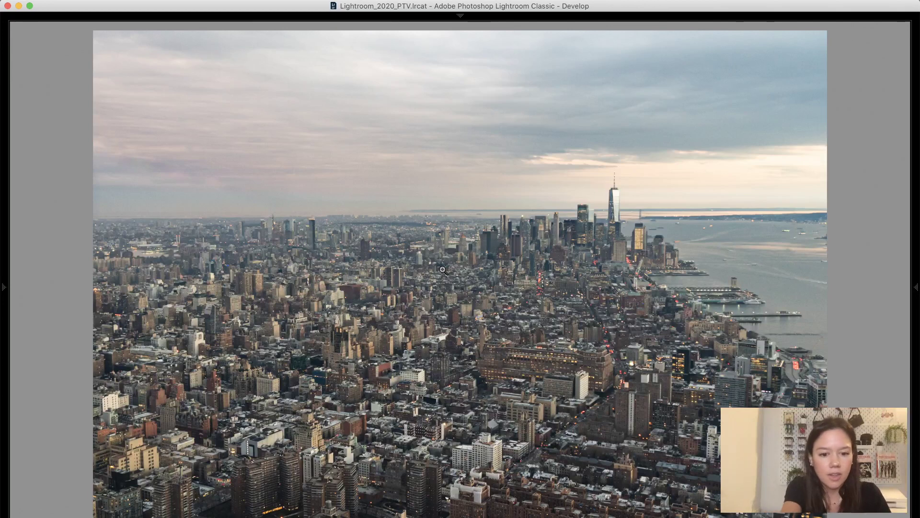
key("shift+Tab")
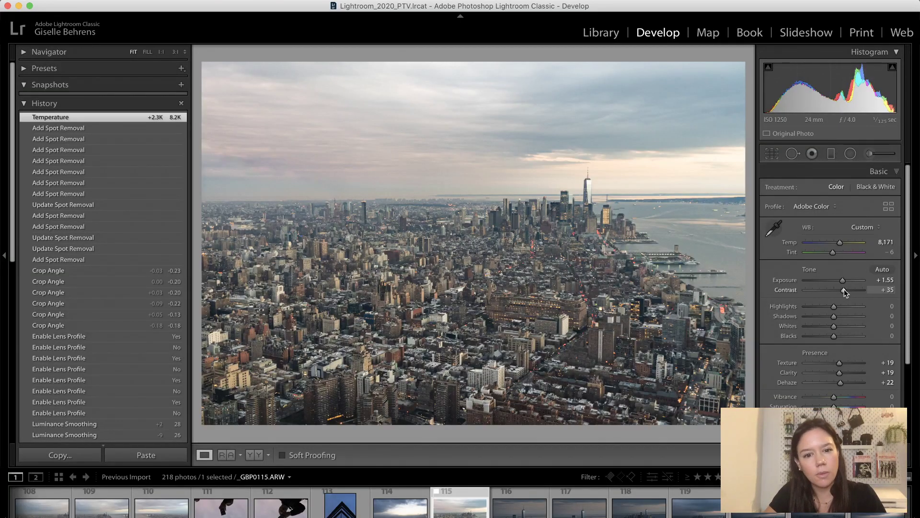
Raise the photo's contrast to +40 and its vibrance to +33
left_click_drag(844, 289, 845, 289)
scroll(842, 386, "down", 1)
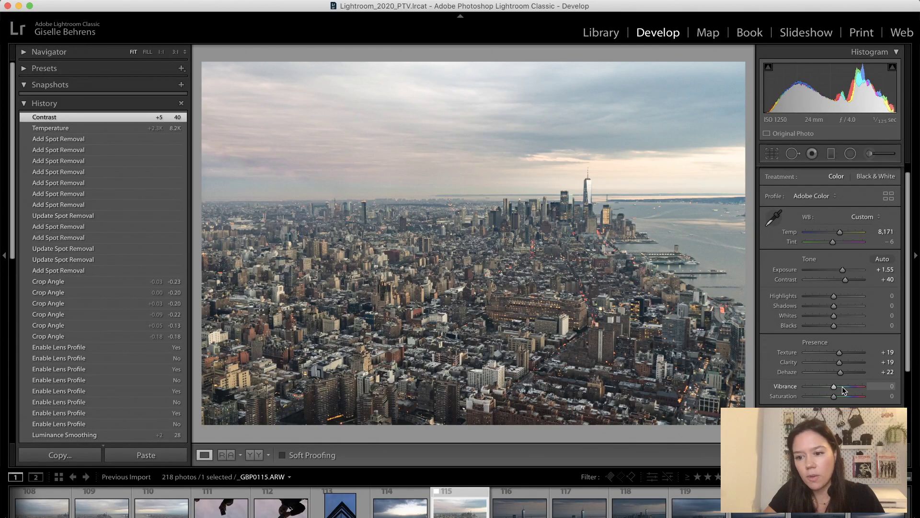
left_click(843, 386)
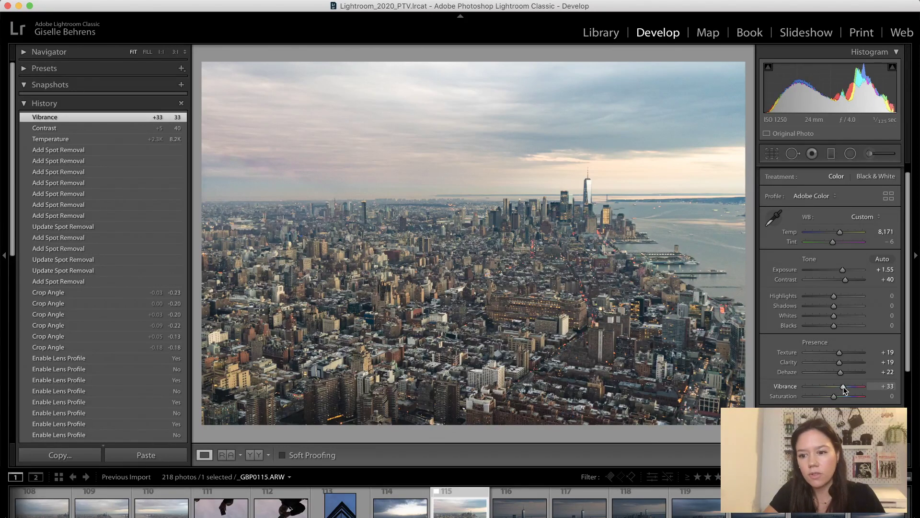
Try the saturation at +100 and at +5, resetting it to 0 after each attempt
left_click_drag(834, 396, 877, 390)
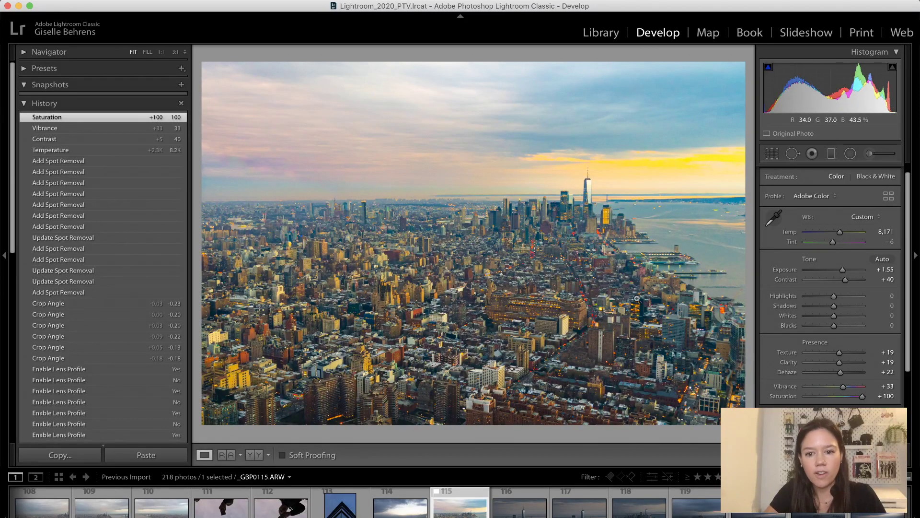
double_click(783, 396)
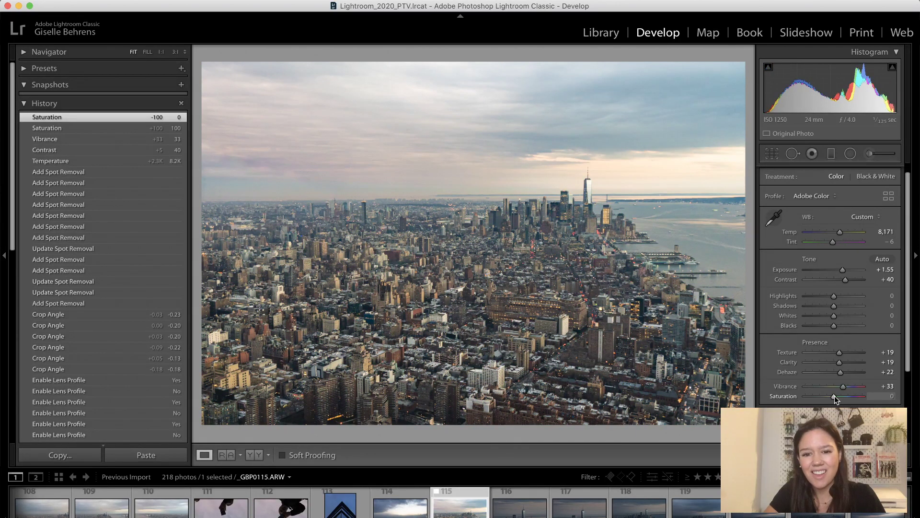
mouse_move(835, 396)
left_mouse_down()
mouse_move(849, 396)
mouse_move(836, 397)
left_mouse_up()
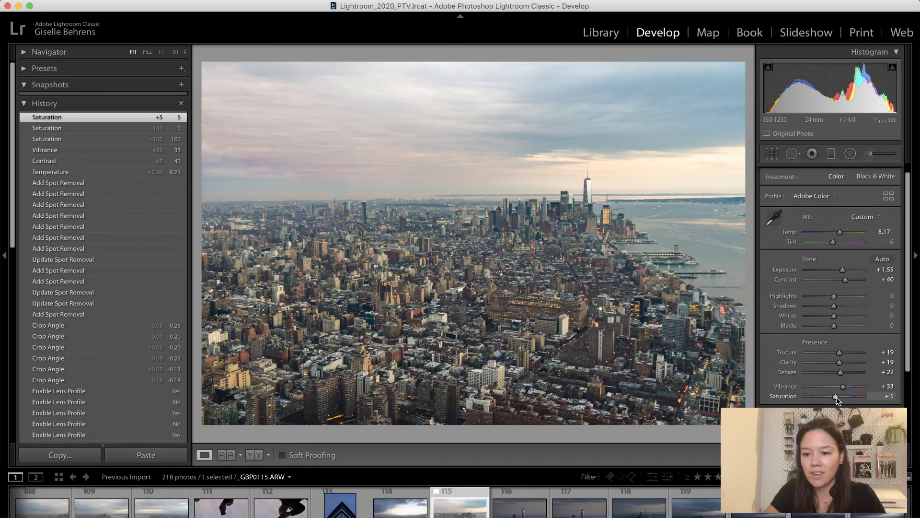
double_click(786, 398)
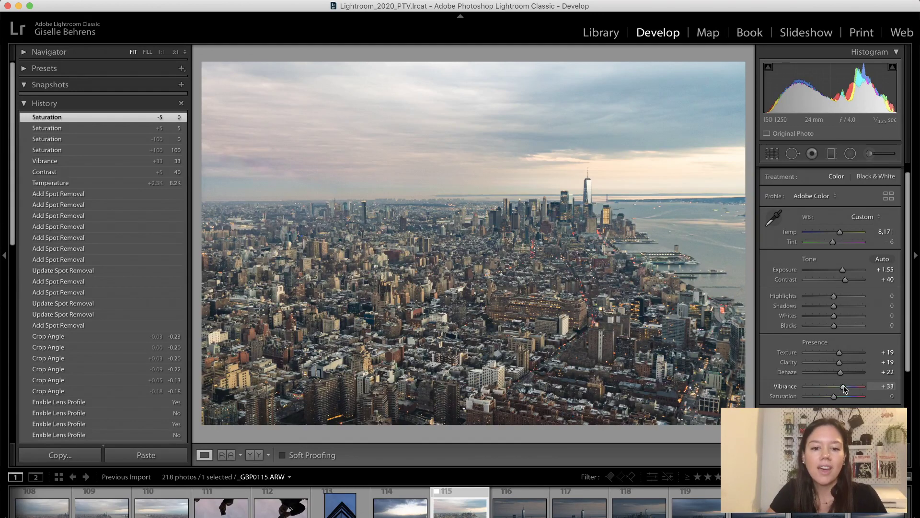
Reset the vibrance to 0 to compare the colors, and raise it back to +33
double_click(779, 387)
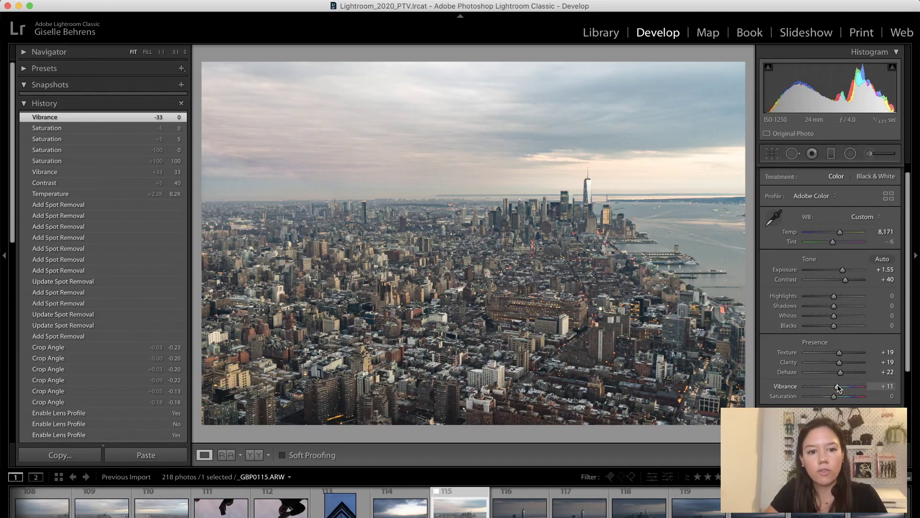
left_click_drag(834, 386, 843, 386)
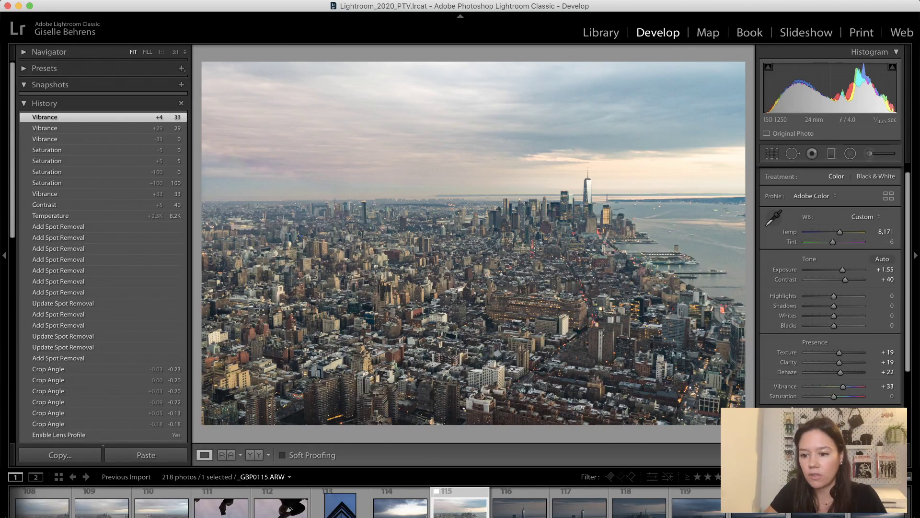
scroll(789, 396, "down", 1)
scroll(830, 288, "down", 3)
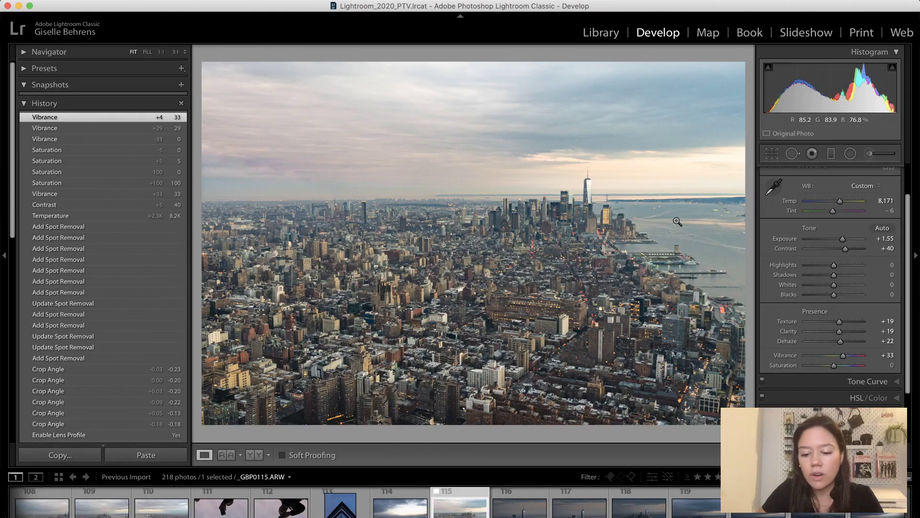
Add a graduated filter from the upper sky to below the horizon, trying its exposure at -4.00 before setting it to -0.83
key("k")
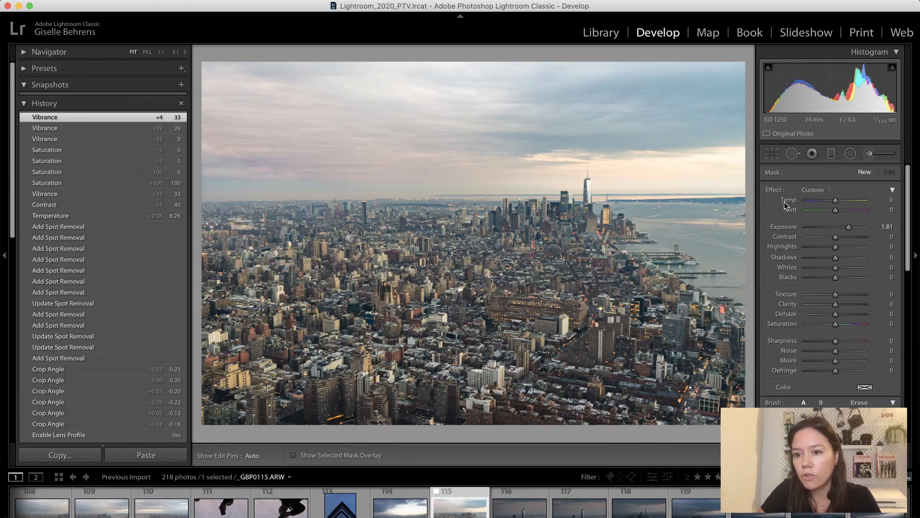
left_click(830, 155)
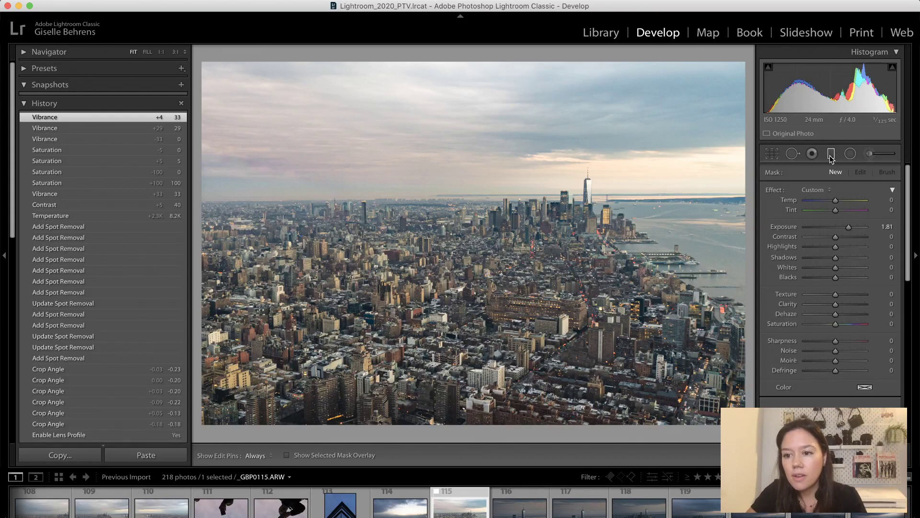
left_click(831, 155)
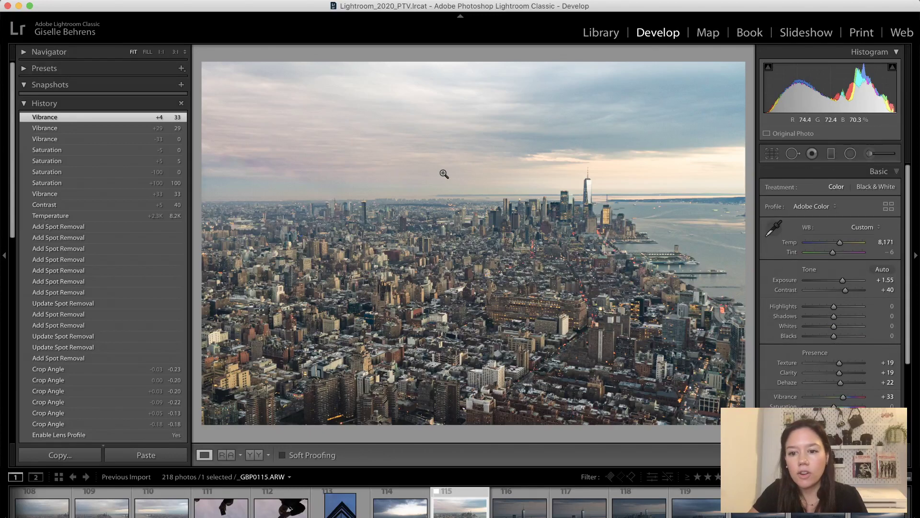
left_click(831, 154)
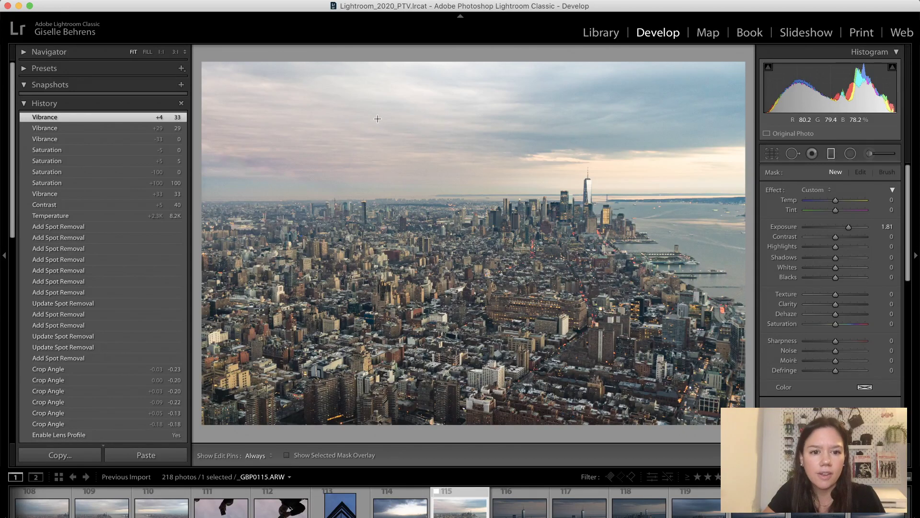
left_click_drag(376, 117, 382, 247)
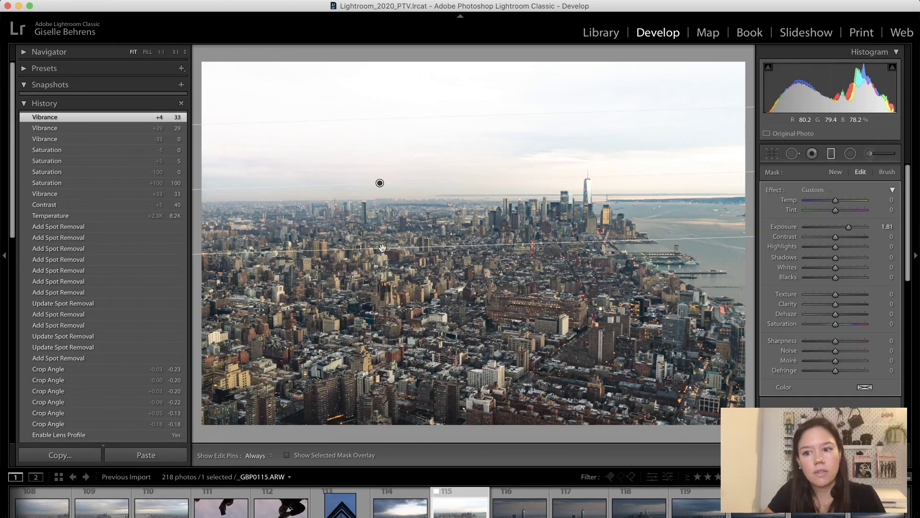
left_click_drag(847, 228, 749, 247)
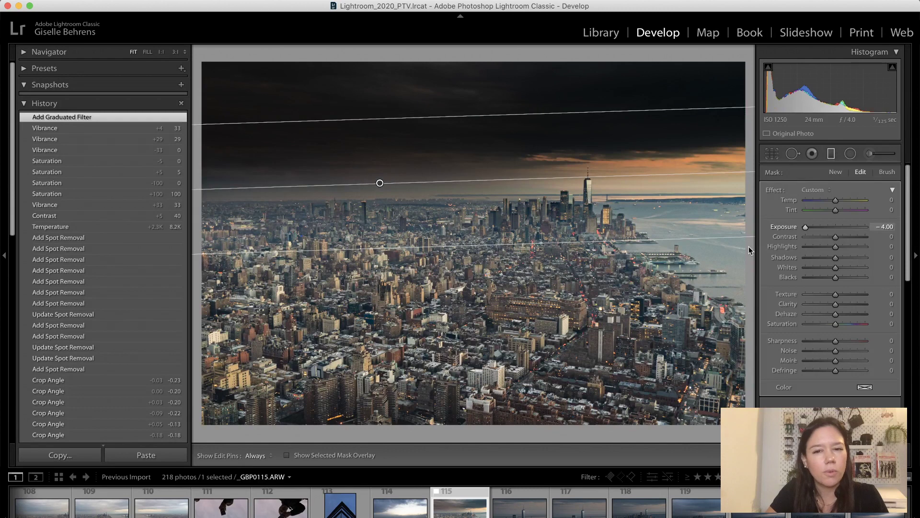
left_click_drag(769, 241, 832, 244)
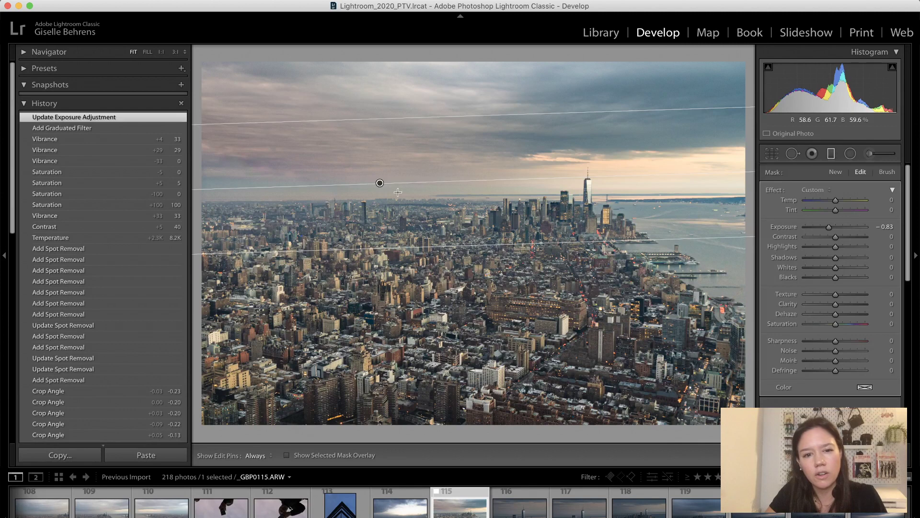
Shift the graduated filter up into the sky and tilt it to concentrate on the sky's upper-left part
left_click_drag(380, 183, 329, 140)
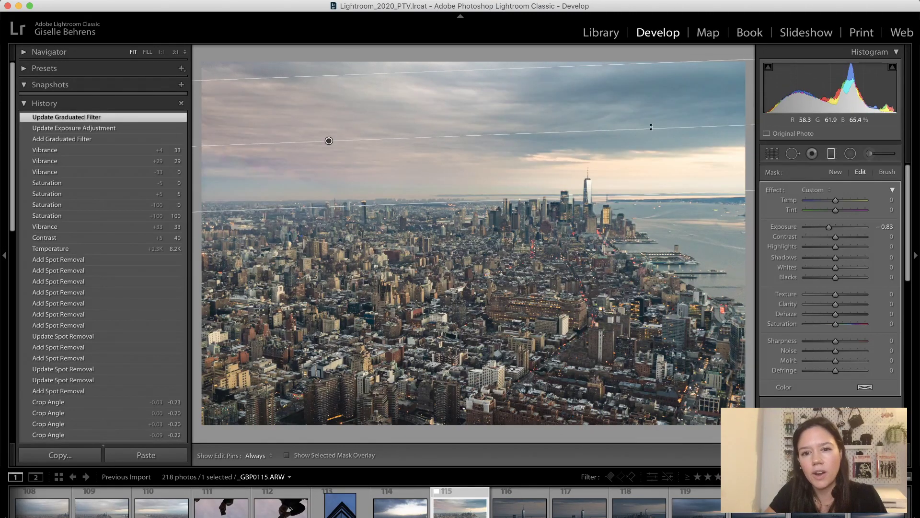
left_click_drag(651, 127, 648, 98)
left_click_drag(328, 141, 353, 136)
left_click_drag(560, 85, 560, 89)
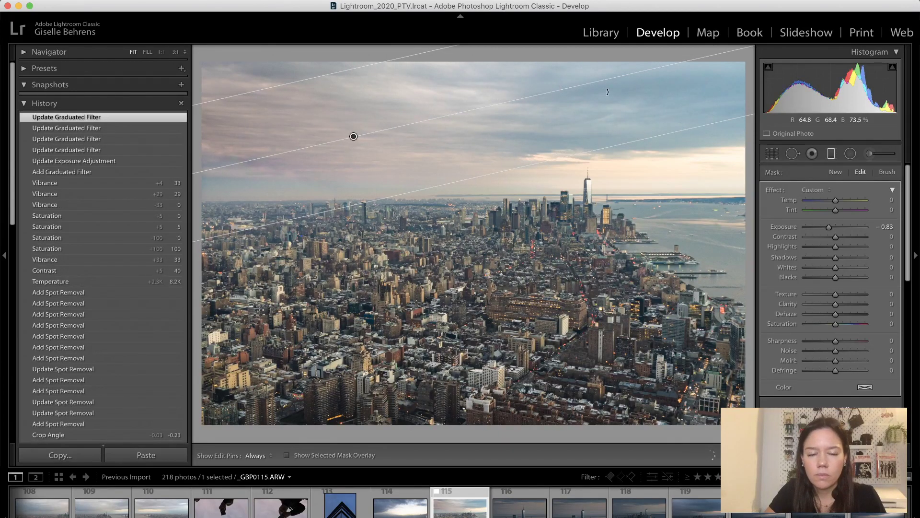
Try a vivid magenta tint of hue 301 on the graduated filter, and soften it to a pale pink
left_click(866, 387)
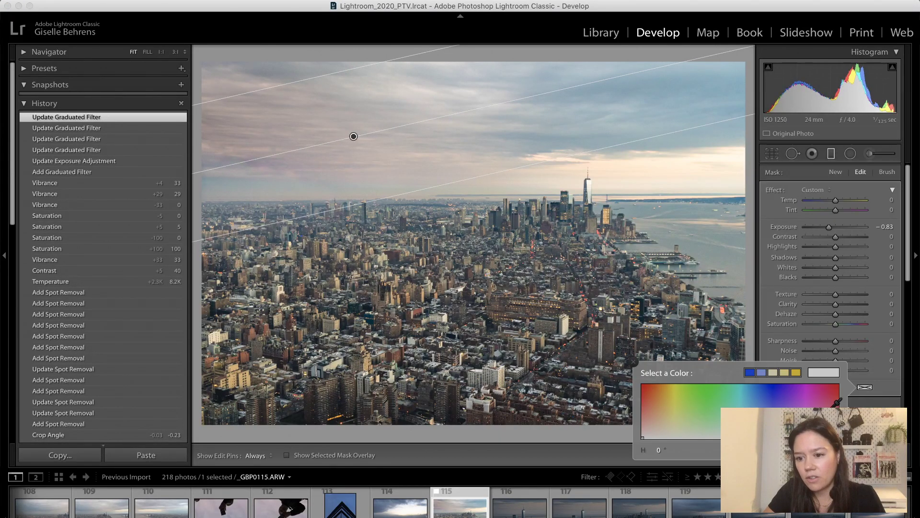
left_click(811, 405)
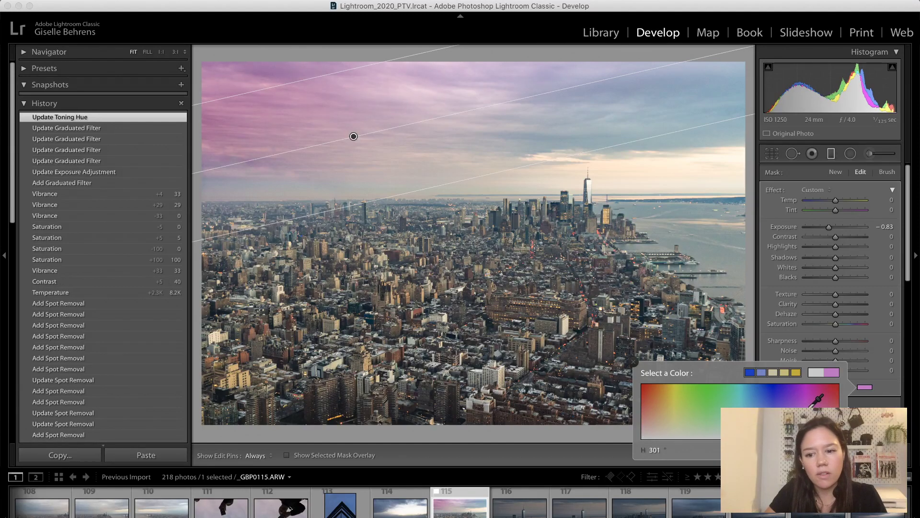
left_click_drag(814, 405, 806, 386)
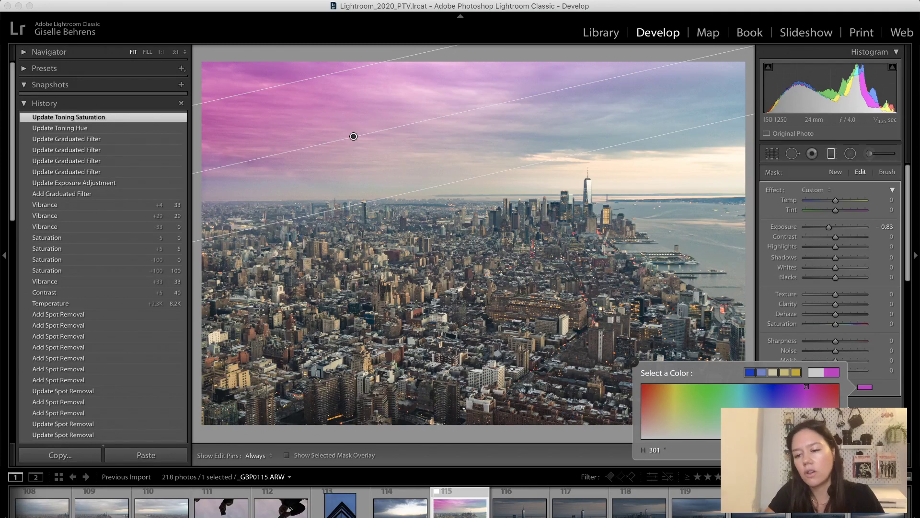
double_click(814, 450)
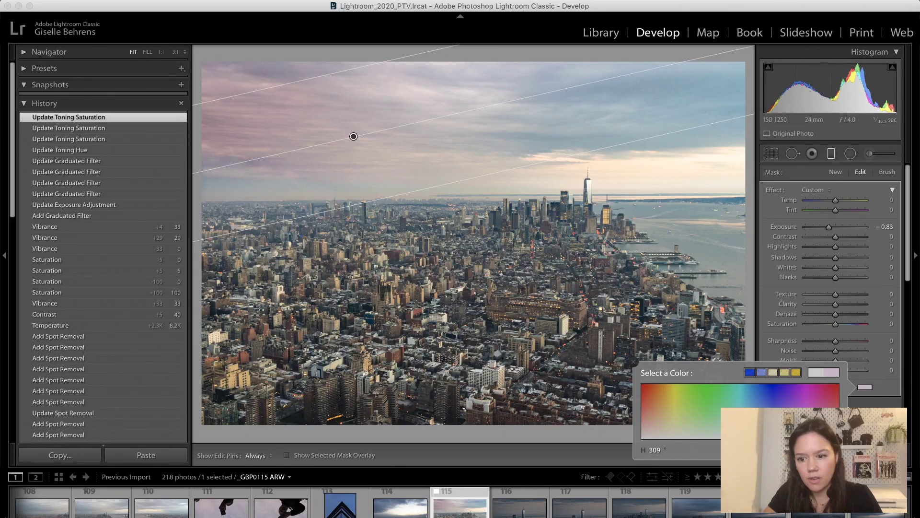
left_click(634, 361)
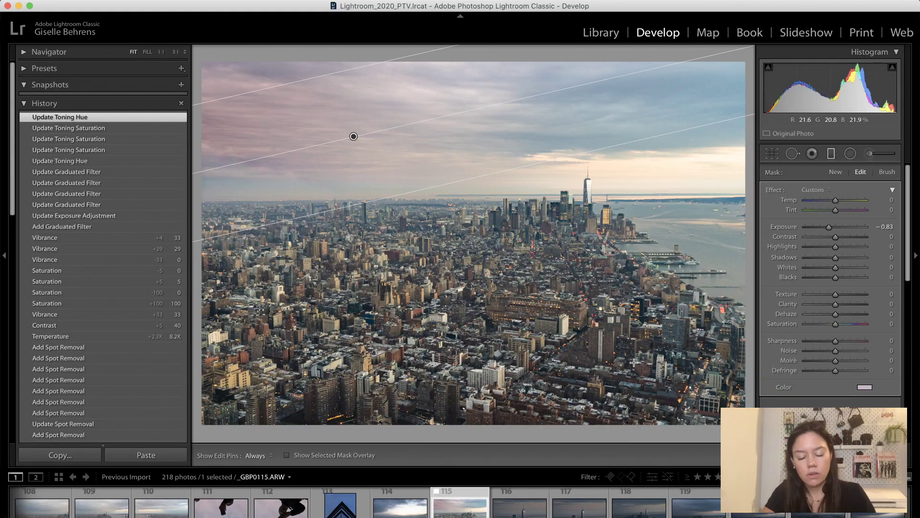
Review the photo outside the graduated filter tool, and delete the pink graduated filter from the sky
key("m")
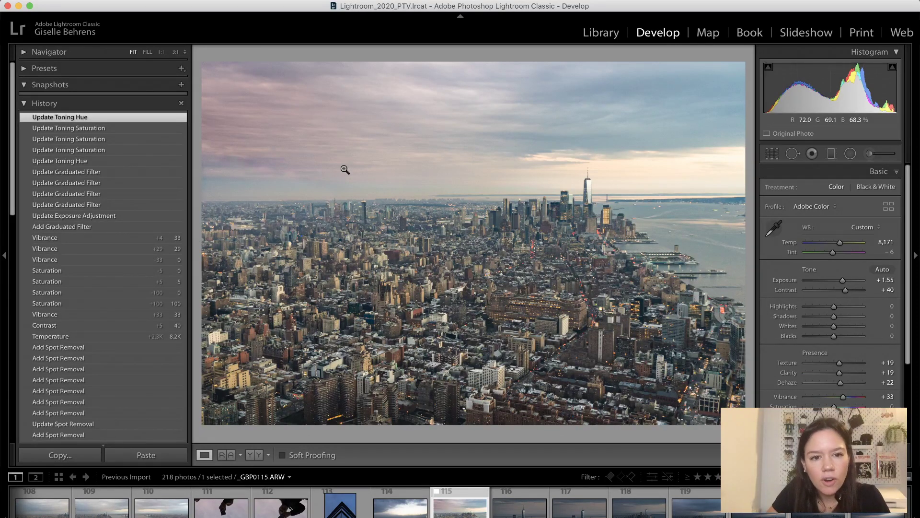
key("m")
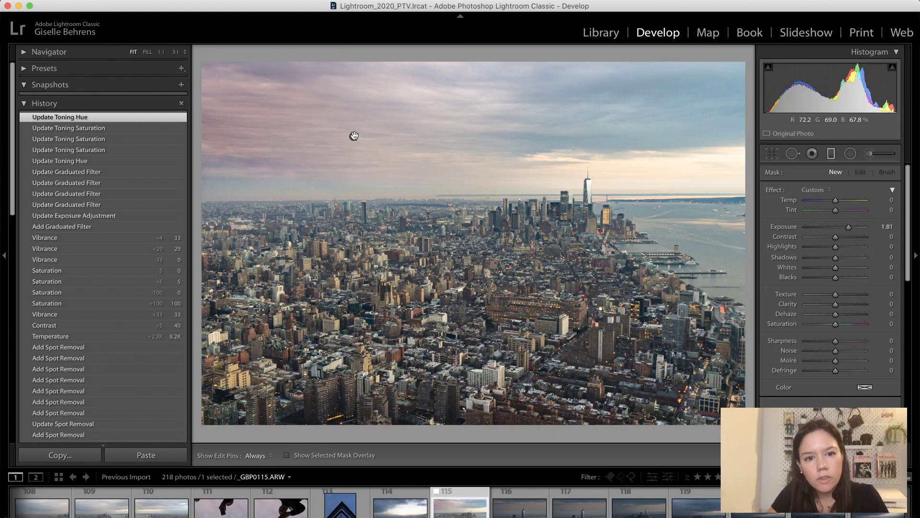
key("Delete")
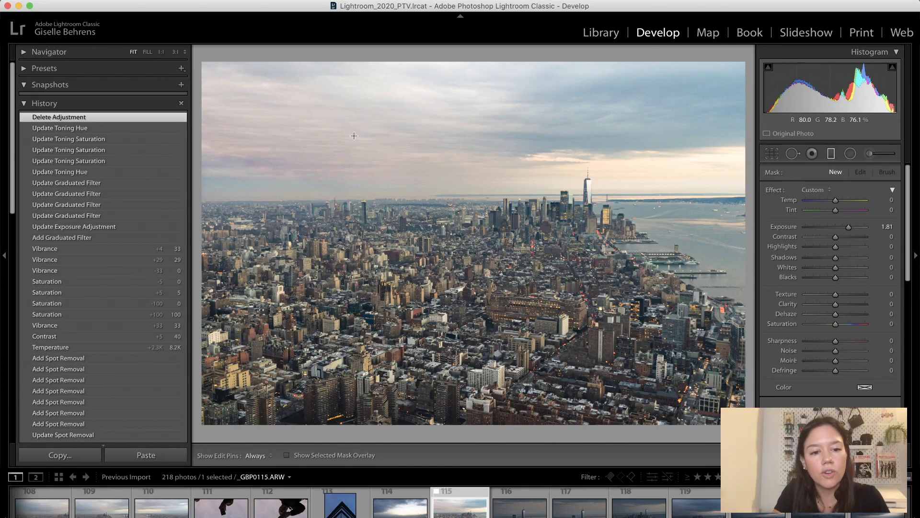
Paint the left part of the sky with an adjustment brush at exposure -0.95 and a pale purple tint of hue 301
key("k")
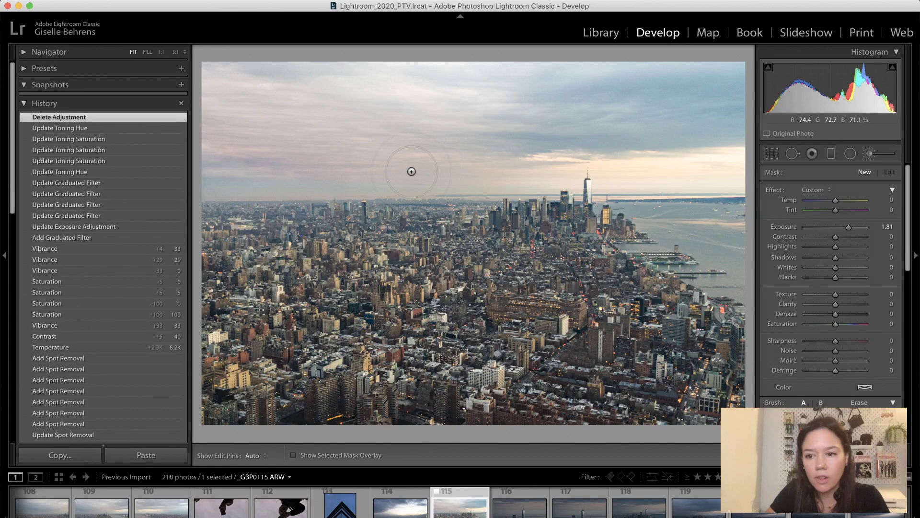
left_click_drag(848, 227, 829, 229)
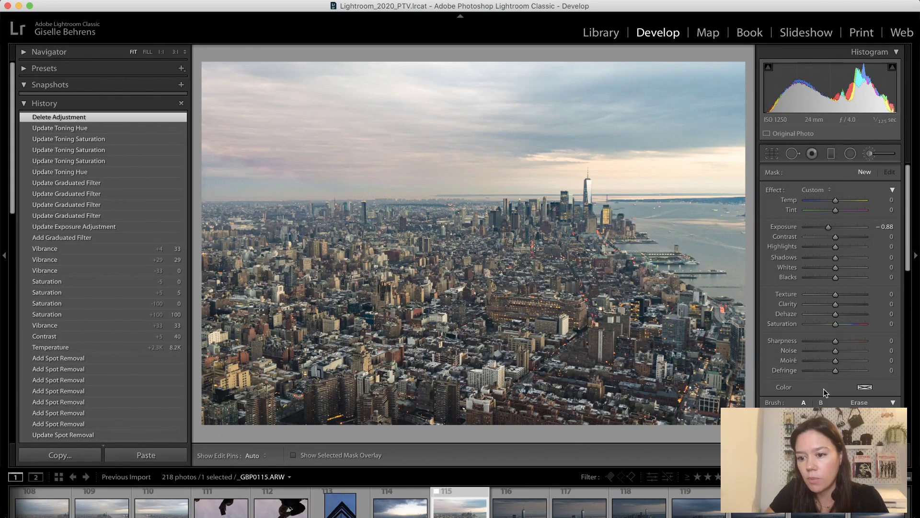
left_click(865, 387)
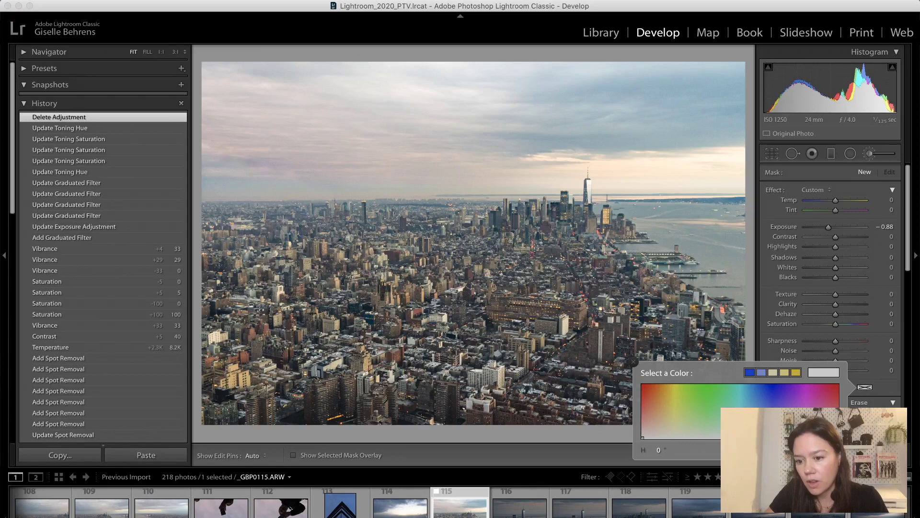
left_click(801, 425)
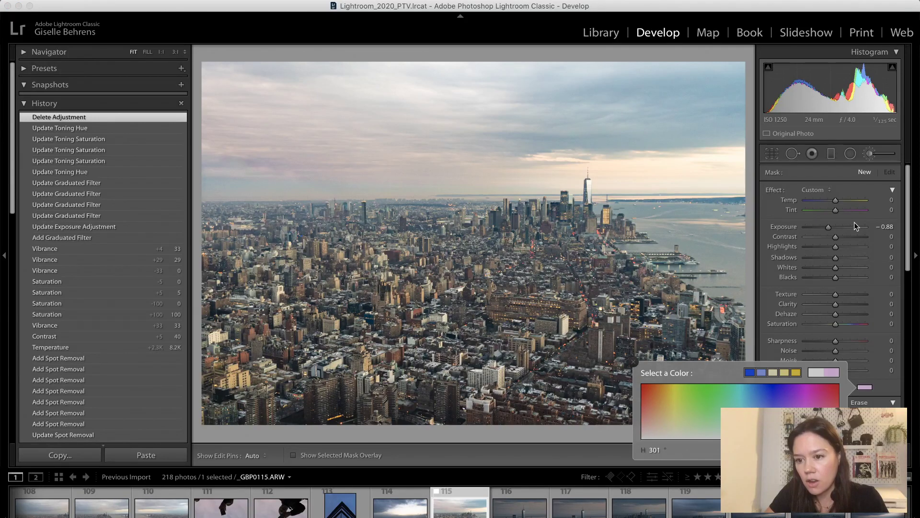
left_click(828, 227)
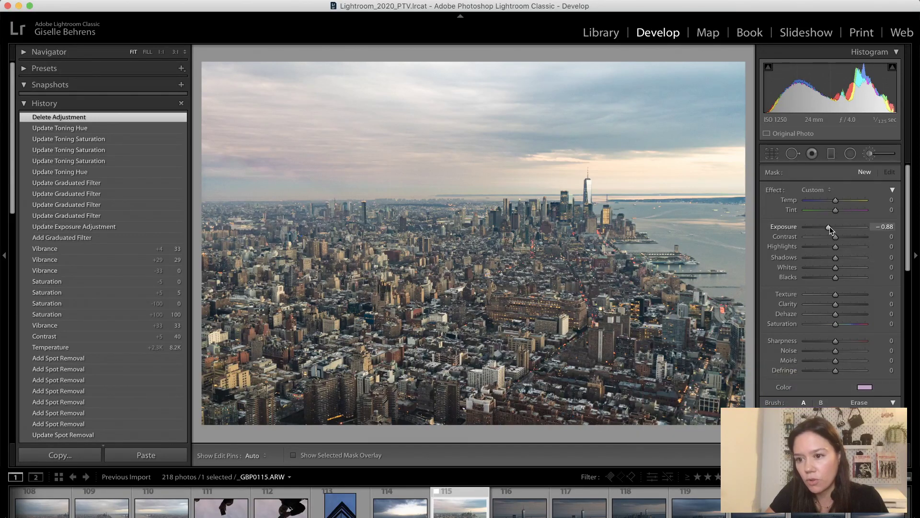
left_click_drag(829, 226, 828, 226)
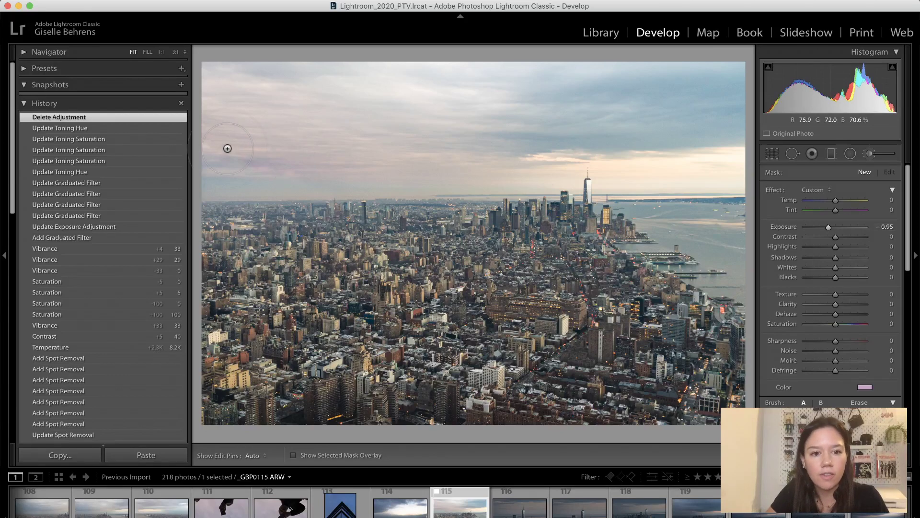
mouse_move(228, 149)
left_mouse_down()
mouse_move(376, 144)
mouse_move(422, 156)
mouse_move(353, 165)
mouse_move(354, 137)
mouse_move(407, 147)
mouse_move(446, 132)
mouse_move(250, 175)
left_mouse_up()
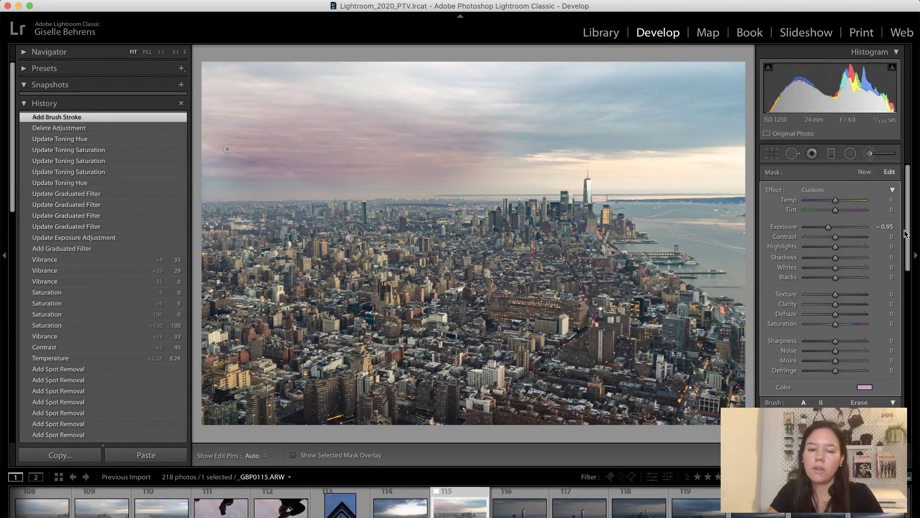
Set the brush adjustment's exposure to -0.05, and extend its purple tint with more strokes across the middle of the sky
double_click(787, 228)
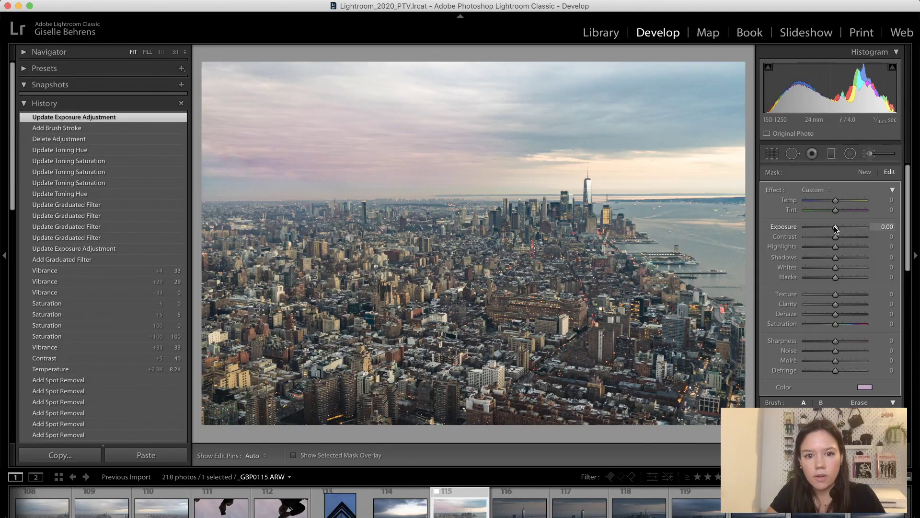
left_click_drag(835, 226, 834, 226)
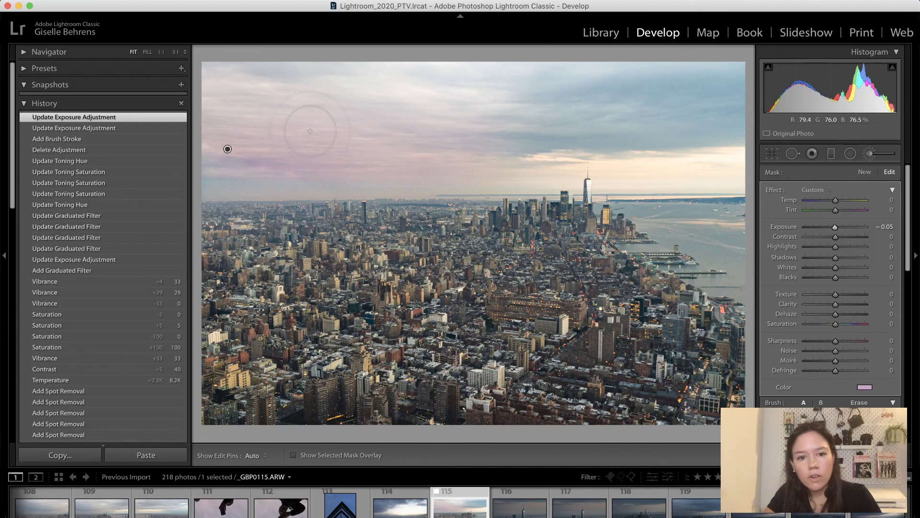
key("h")
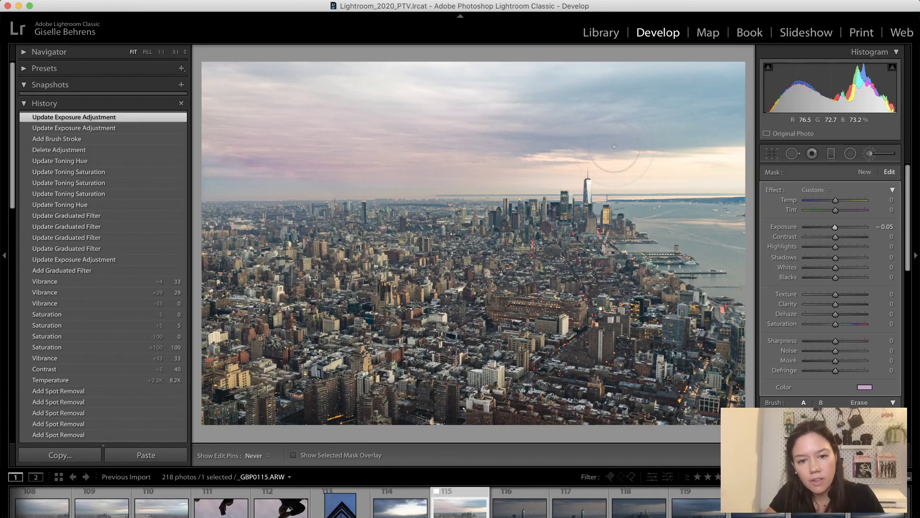
key("h")
left_click_drag(569, 167, 387, 134)
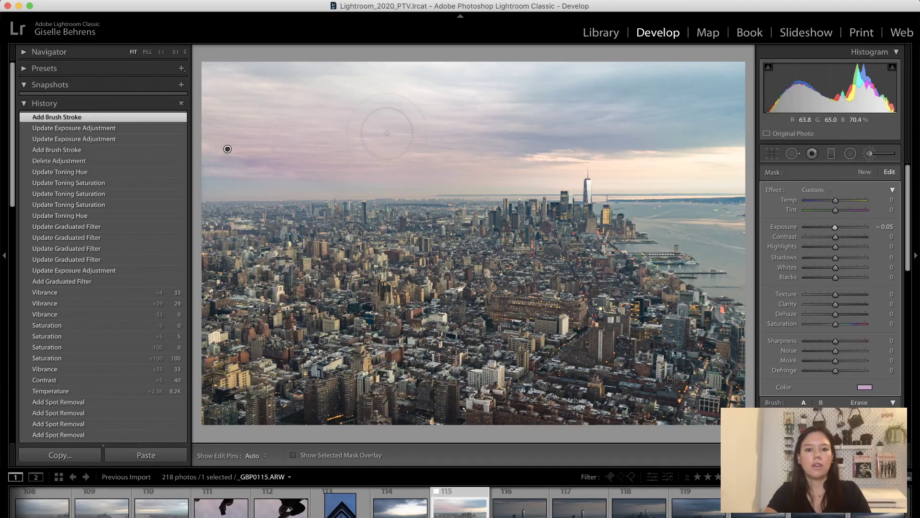
left_click(417, 123)
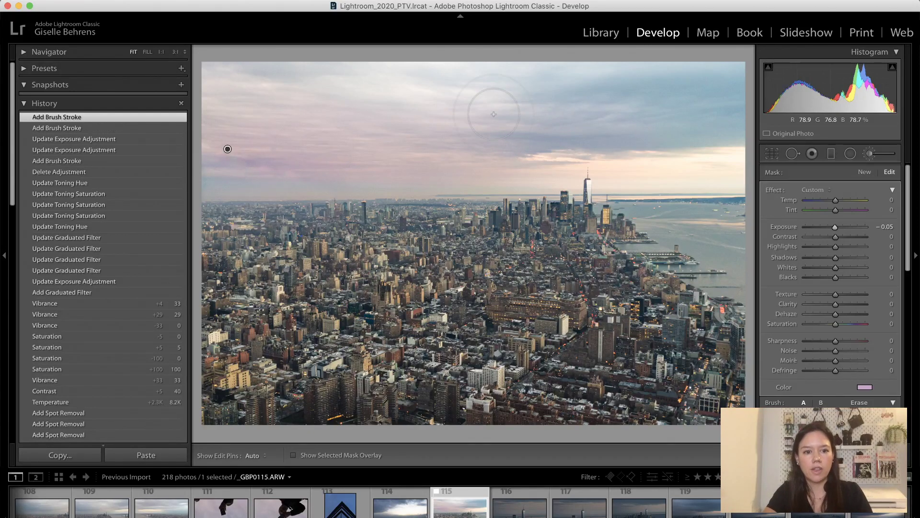
Fine-tune the tint saturation of the sky's brush adjustment
left_click(865, 387)
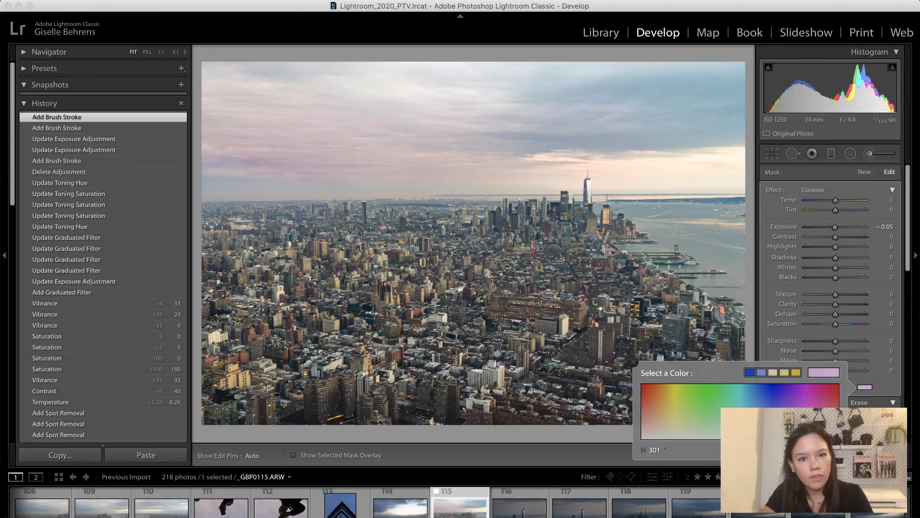
left_click(661, 378)
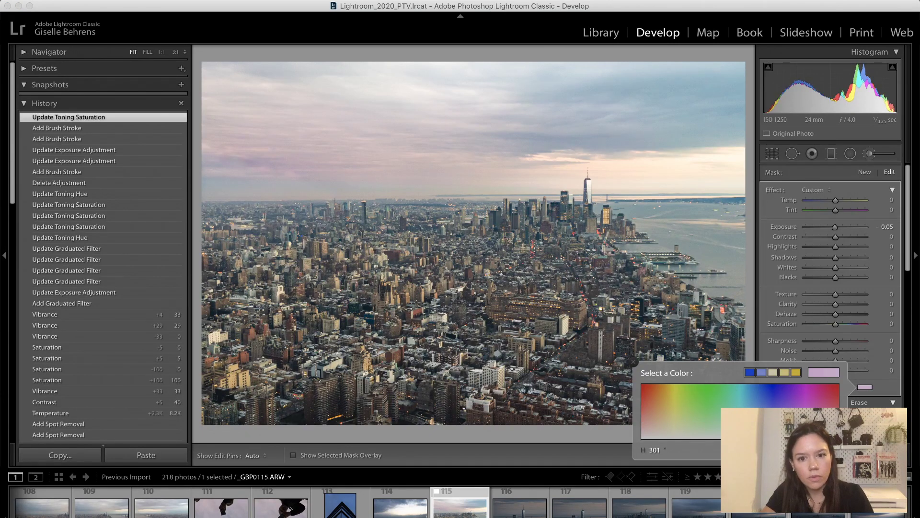
left_click(632, 360)
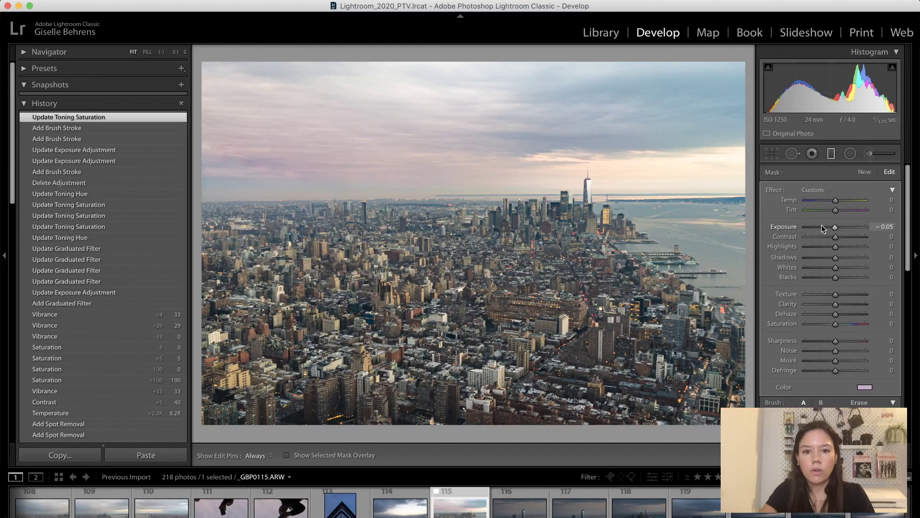
Add a new graduated filter slanting across the upper sky, and reset its exposure to 0.00 and its color tint to none
left_click(865, 171)
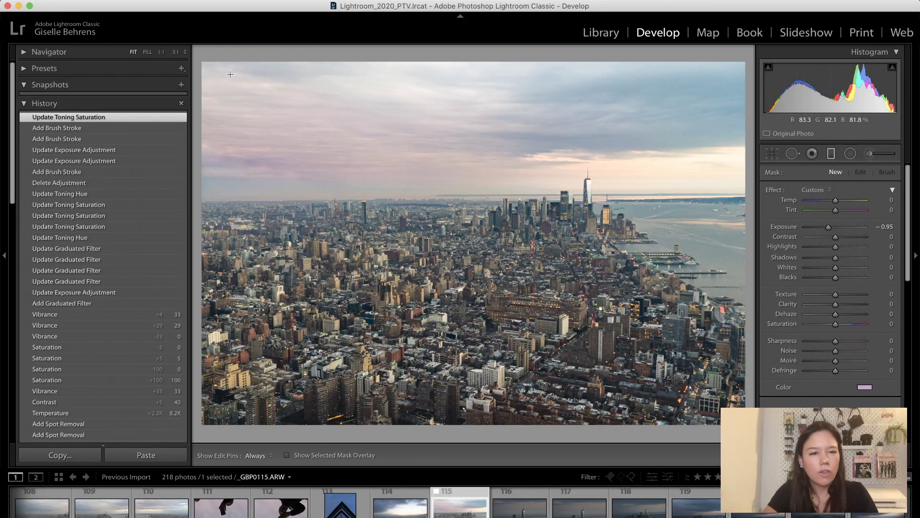
left_click_drag(228, 69, 240, 174)
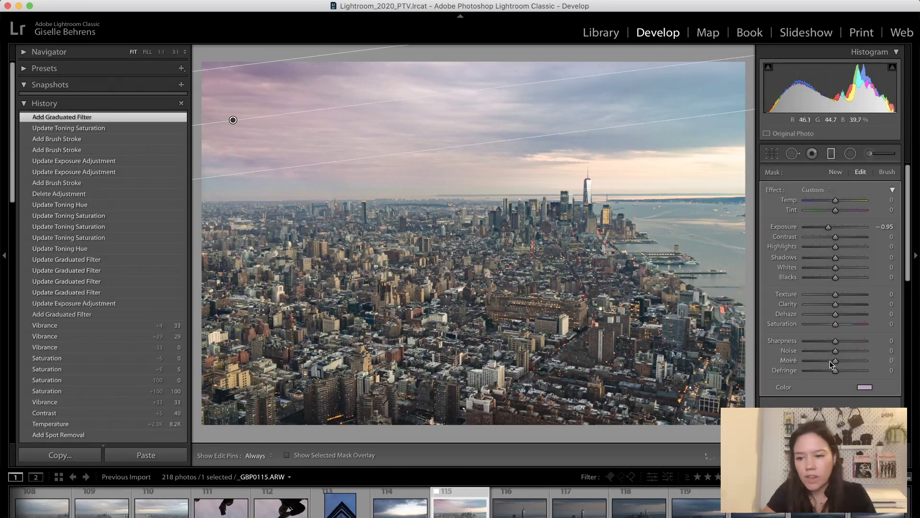
double_click(774, 191)
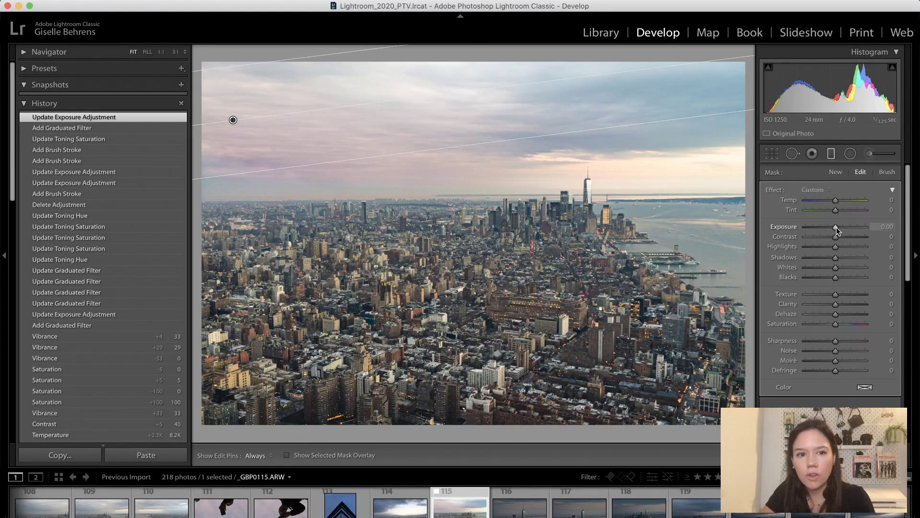
Lower the graduated filter's exposure to -0.94, adjust its position and slant across the upper sky, and fine-tune the darkening
left_click_drag(835, 227, 828, 228)
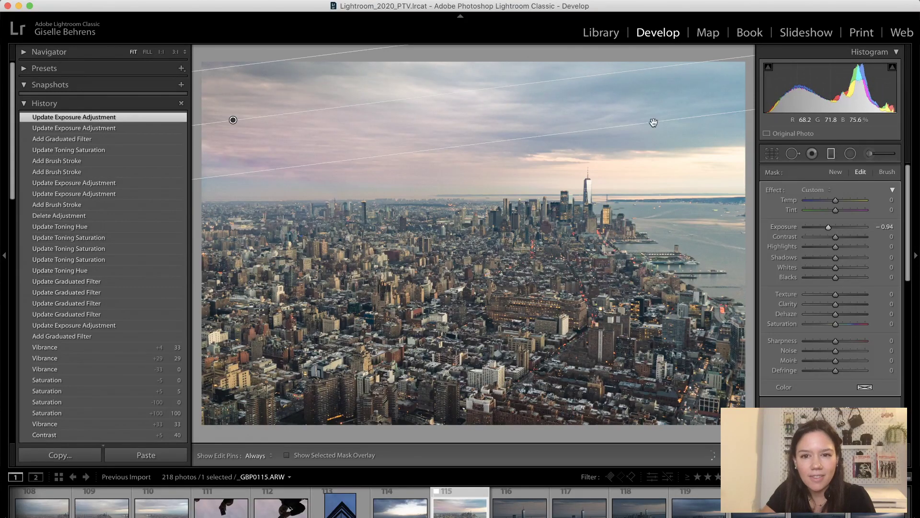
left_click_drag(635, 69, 651, 62)
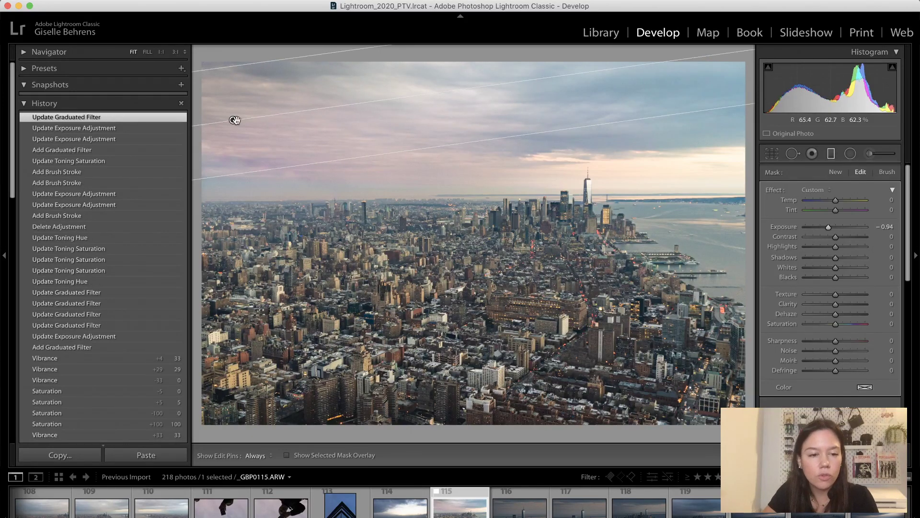
left_click_drag(233, 120, 321, 103)
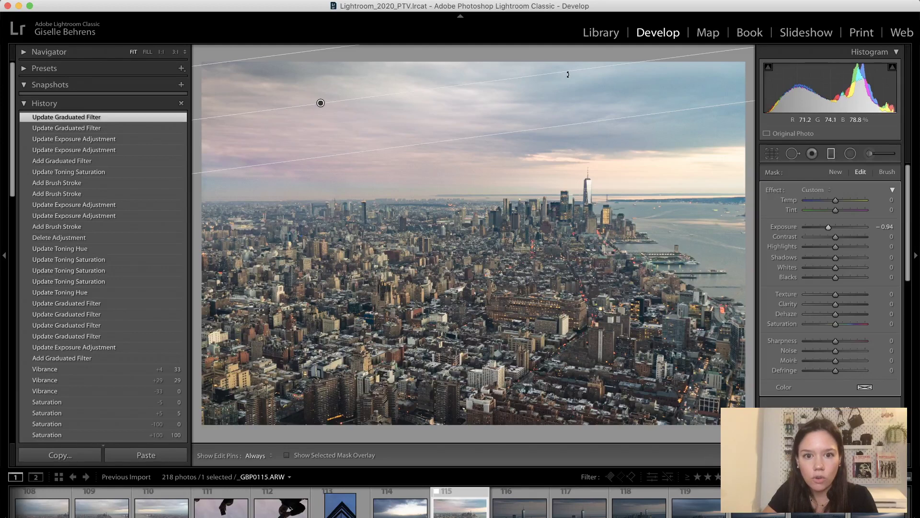
left_click_drag(568, 74, 569, 78)
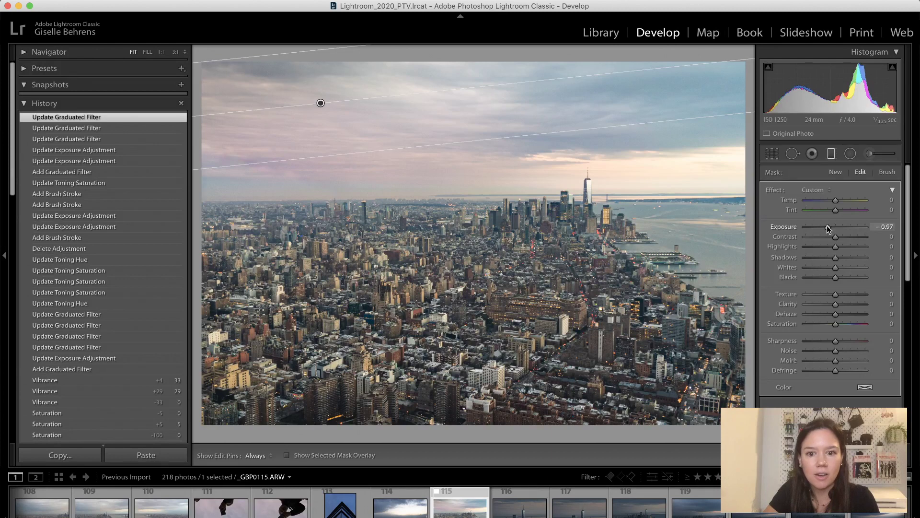
left_click_drag(829, 228, 831, 227)
key("m")
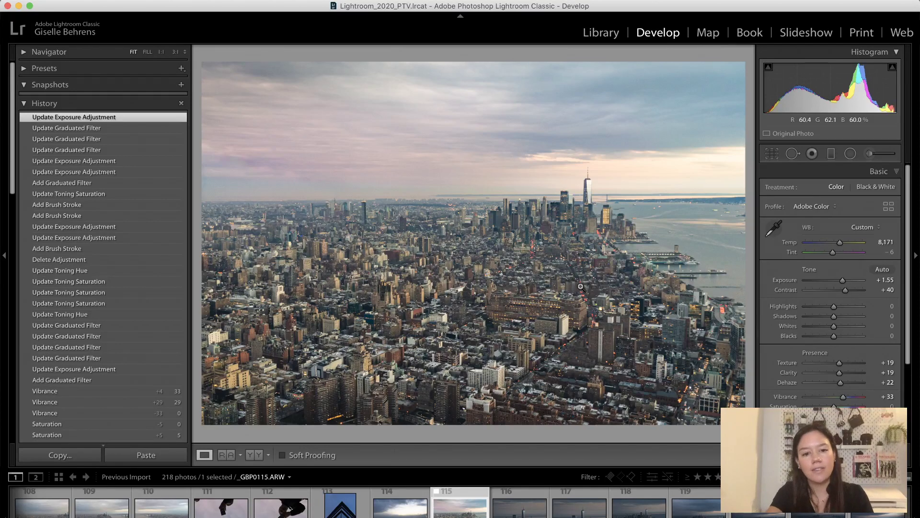
Compare the edited skyline photo with its unedited original
key("backslash")
key("backslash")
key("backslash")
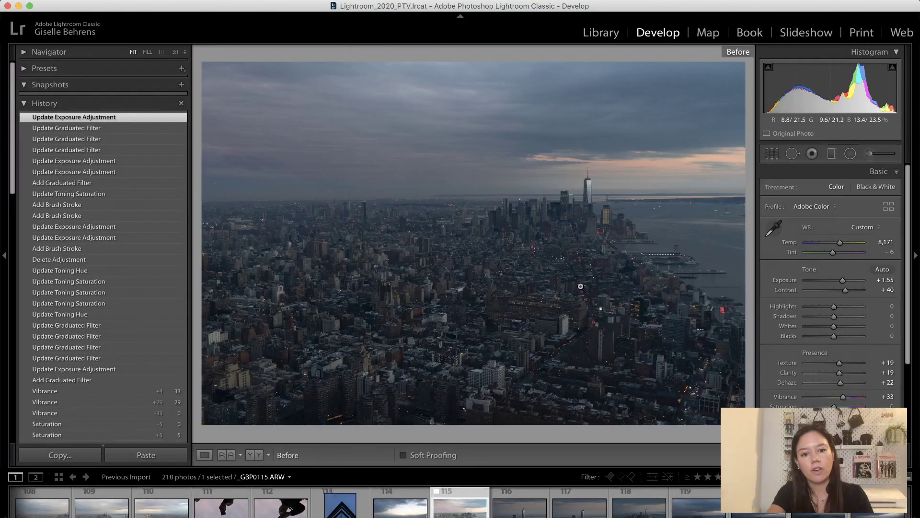
key("backslash")
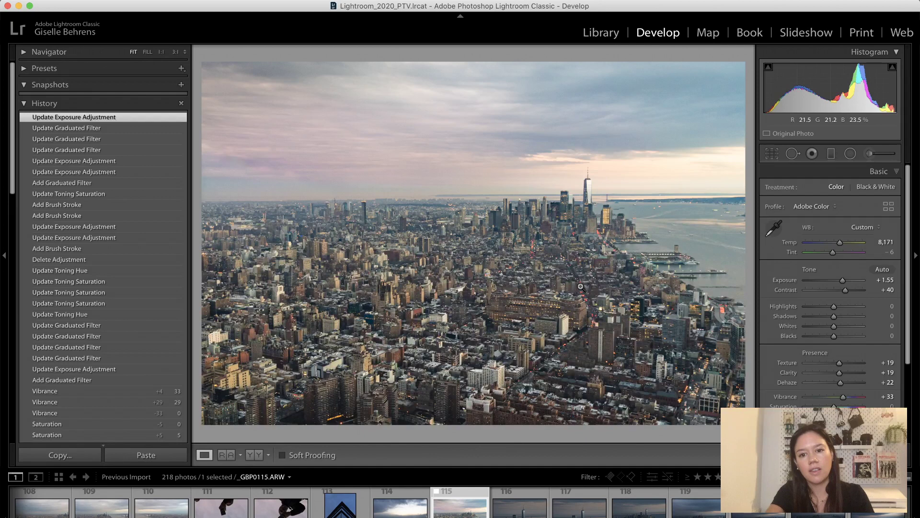
Paint a new adjustment brush over the skyline and central city with all effects reset and exposure at 0.91
key("k")
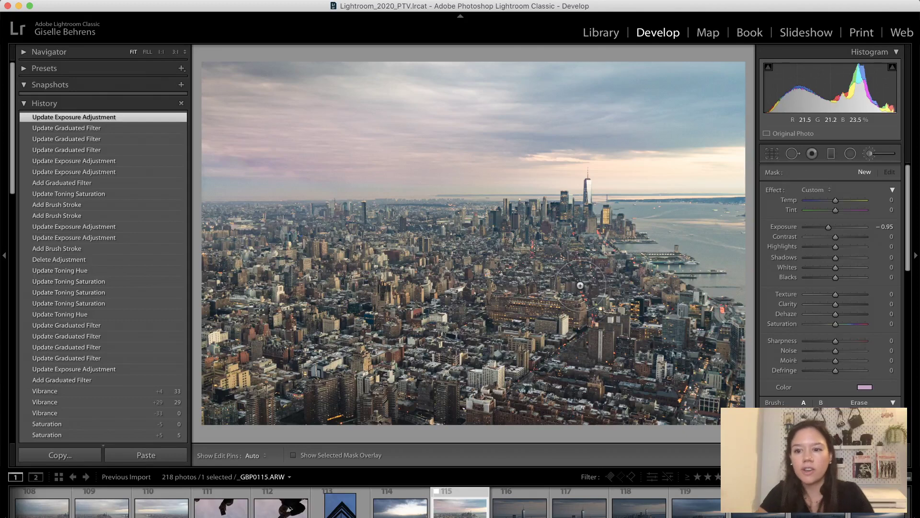
left_click_drag(828, 227, 844, 227)
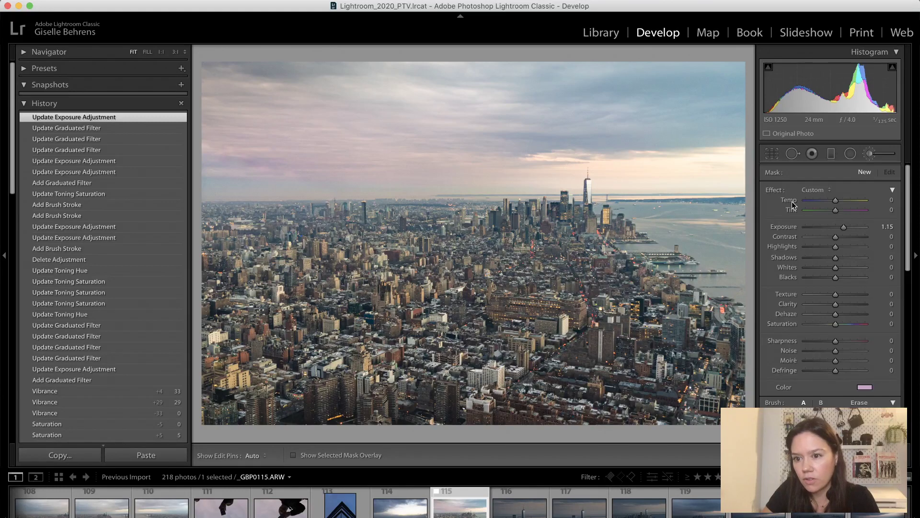
double_click(776, 190)
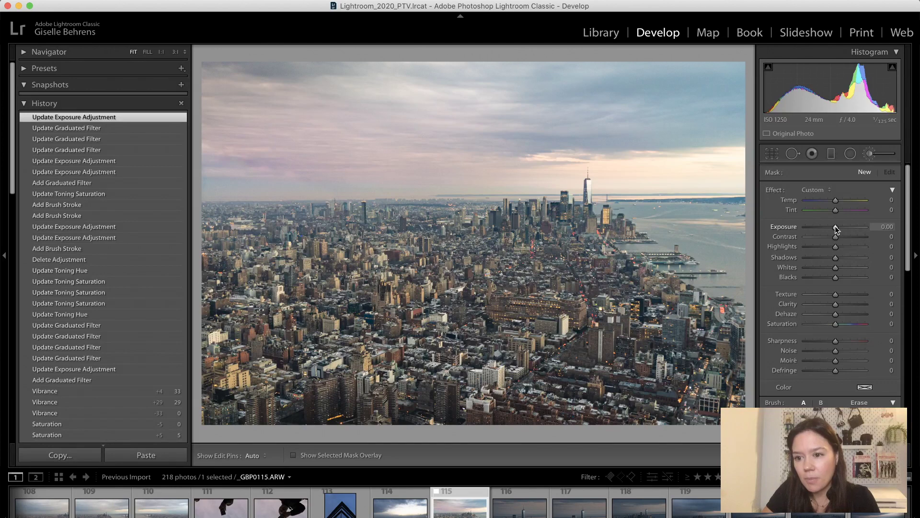
left_click_drag(835, 227, 841, 228)
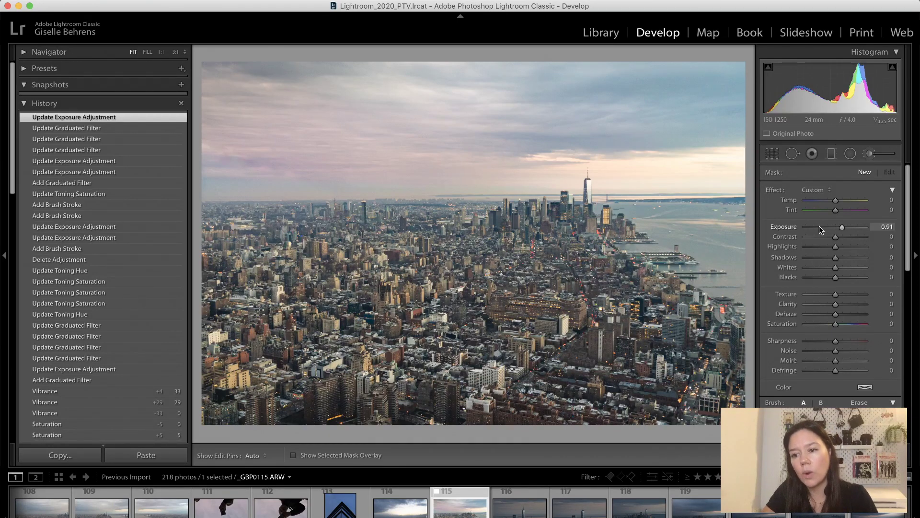
mouse_move(531, 199)
left_mouse_down()
mouse_move(480, 225)
mouse_move(594, 223)
mouse_move(585, 234)
mouse_move(603, 235)
mouse_move(607, 247)
mouse_move(629, 219)
mouse_move(612, 186)
mouse_move(582, 173)
mouse_move(475, 188)
mouse_move(508, 189)
mouse_move(397, 254)
mouse_move(434, 269)
mouse_move(580, 271)
mouse_move(628, 283)
mouse_move(678, 266)
mouse_move(623, 187)
mouse_move(581, 180)
mouse_move(357, 230)
mouse_move(323, 276)
mouse_move(532, 300)
mouse_move(685, 283)
left_mouse_up()
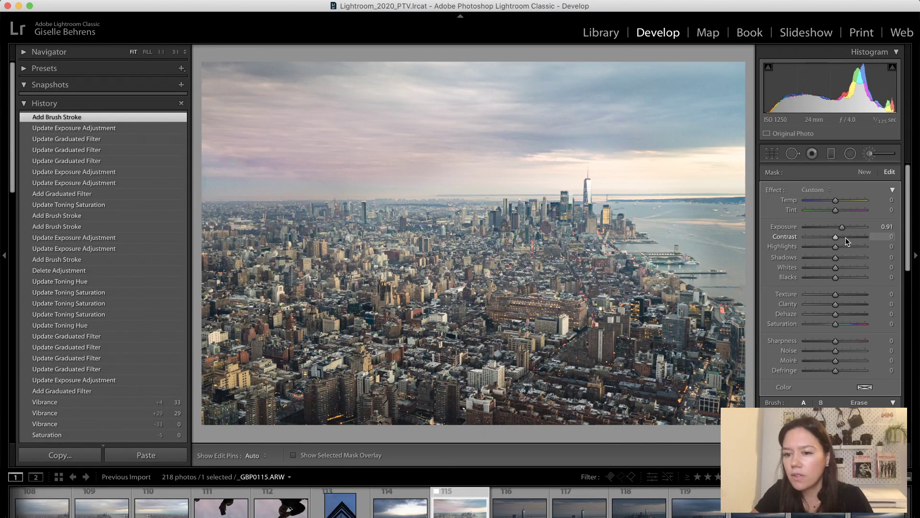
Set the skyline brush adjustment's contrast to 50 and clarity to 36, and check its painted area with the mask overlay
left_click_drag(845, 238, 850, 237)
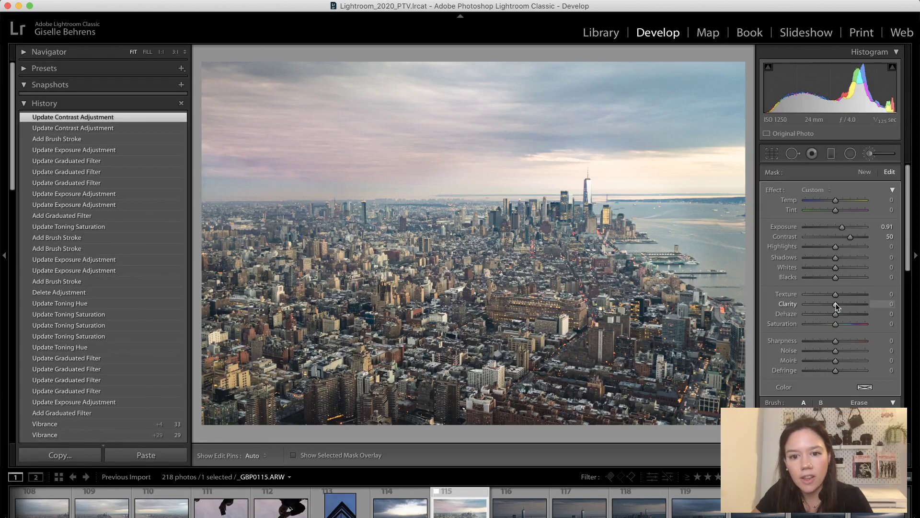
left_click_drag(835, 303, 845, 303)
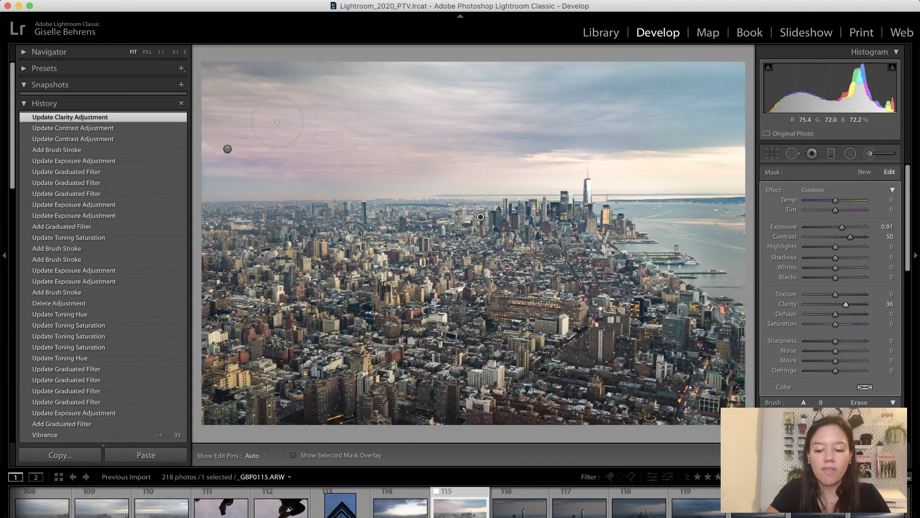
key("o")
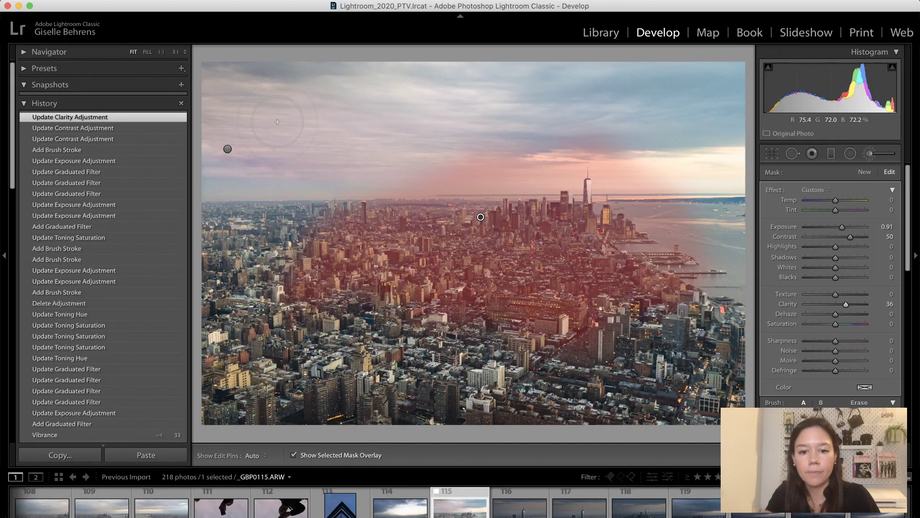
key("o")
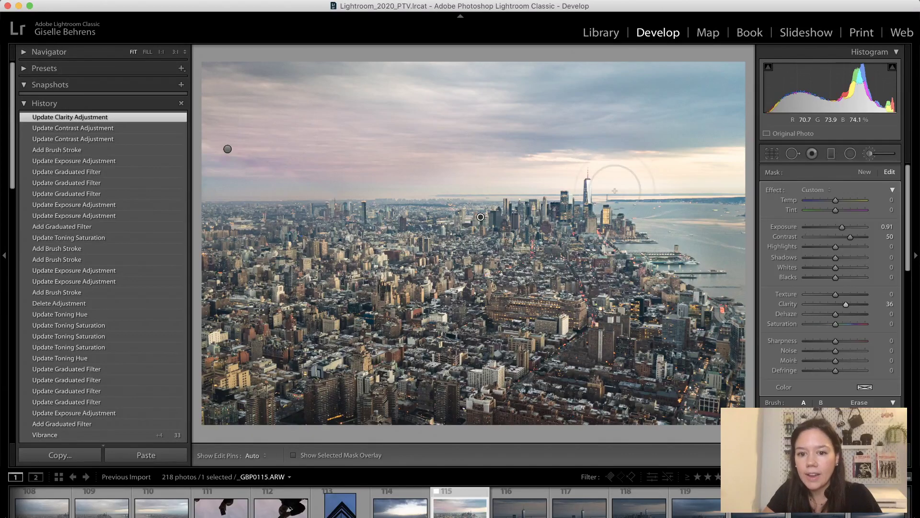
Add another brush stroke across the downtown skyline, and raise the brush adjustment's exposure to 1.11
key("h")
left_click_drag(434, 224, 614, 234)
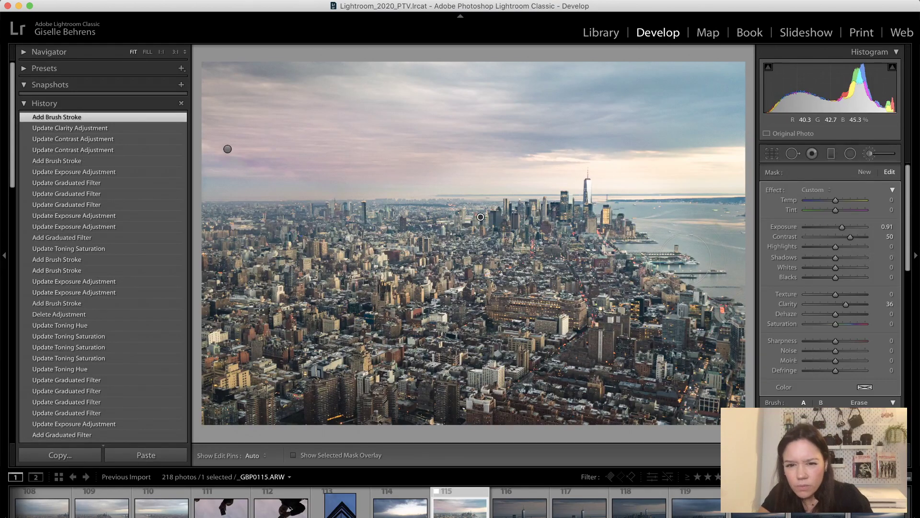
left_click_drag(841, 229, 873, 226)
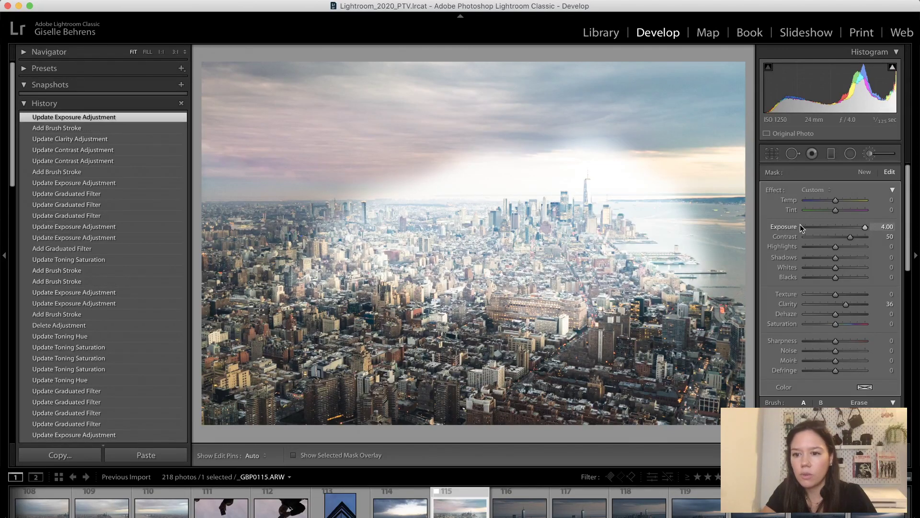
left_click(845, 227)
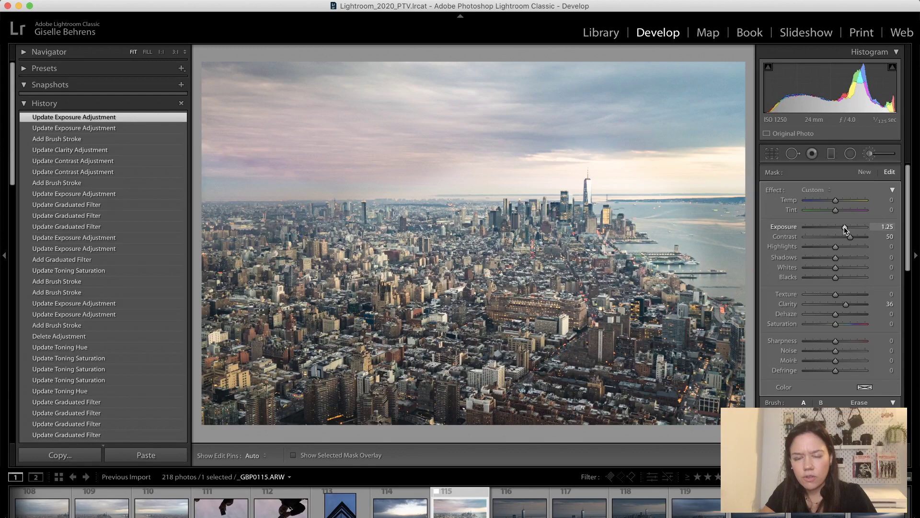
left_click_drag(845, 227, 845, 226)
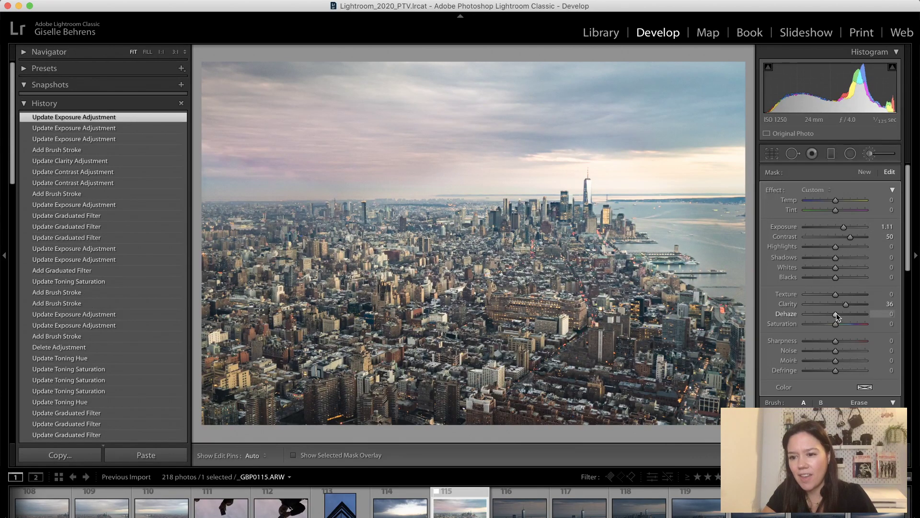
Set the skyline brush adjustment's dehaze to 27, check its mask overlay, and finish brush editing
left_click_drag(836, 314, 845, 318)
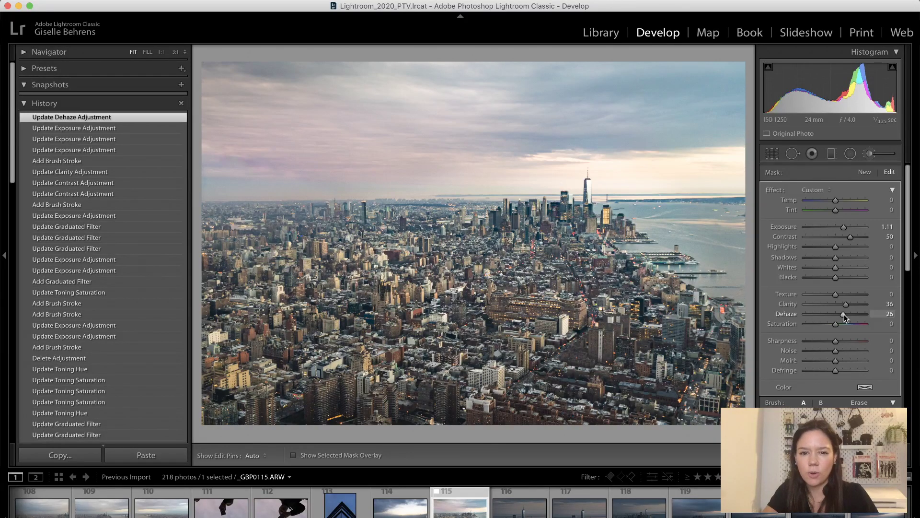
left_click(844, 315)
key("o")
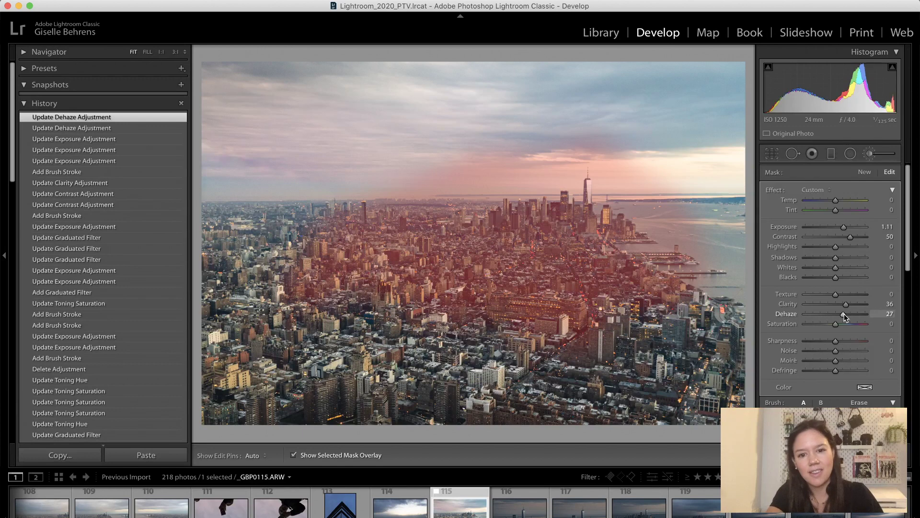
key("o")
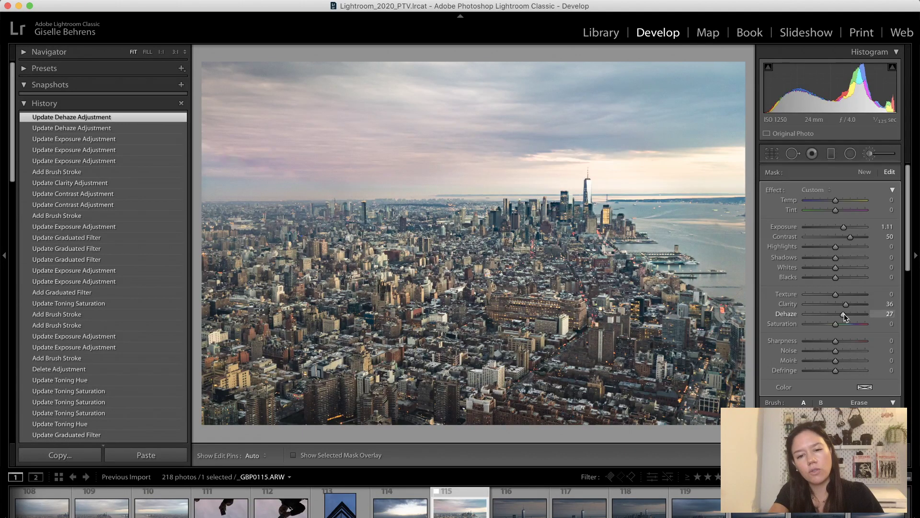
key("o")
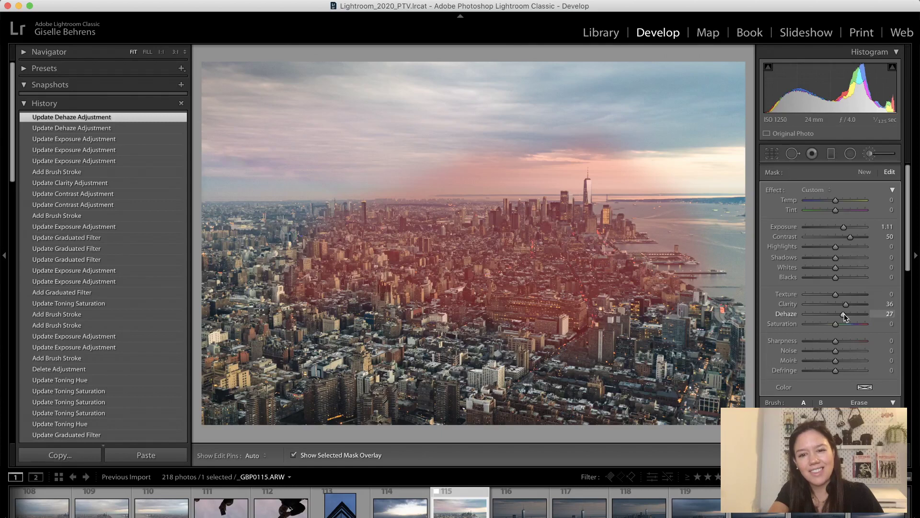
key("o")
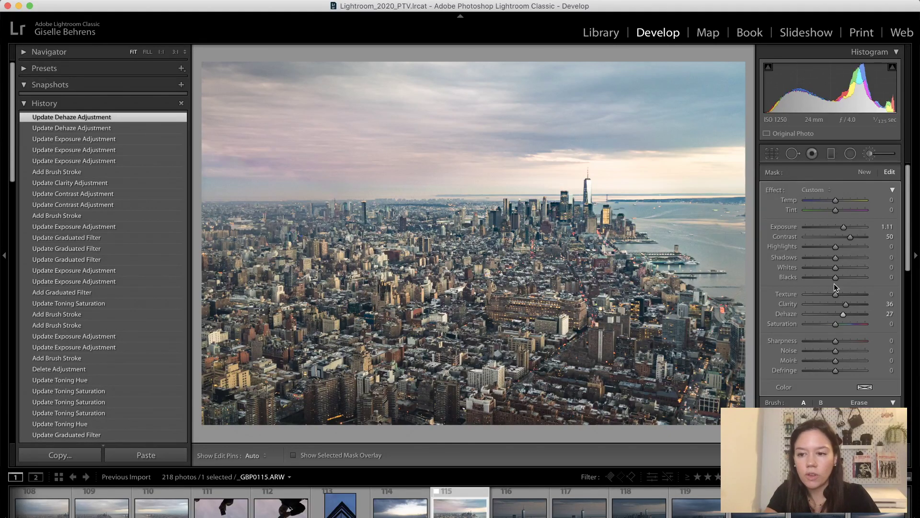
key("k")
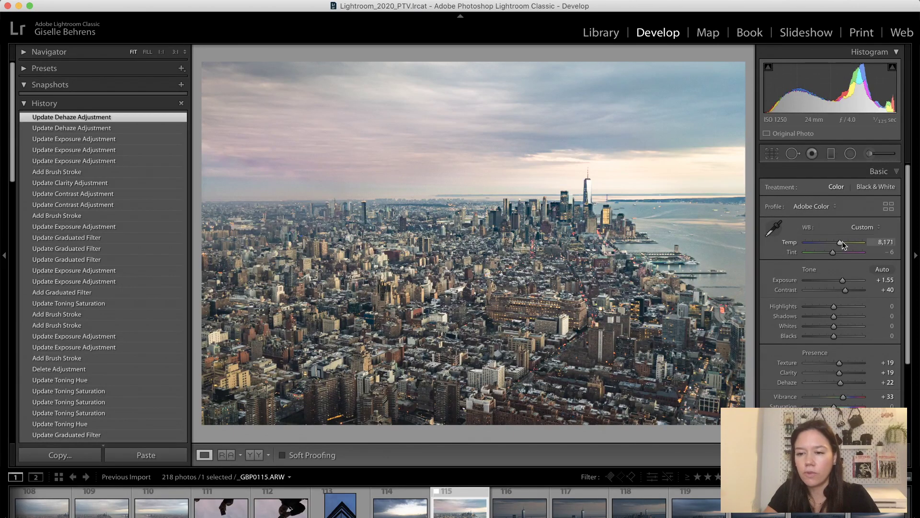
Set the photo's overall exposure to +1.70 and its white balance temperature to 9,087, comparing the result with the original
left_click_drag(840, 243, 843, 241)
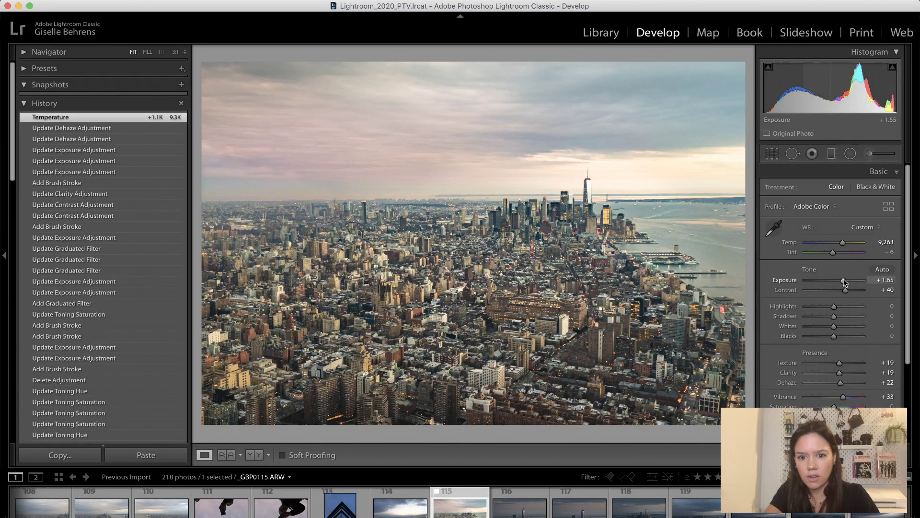
left_click_drag(844, 282, 845, 282)
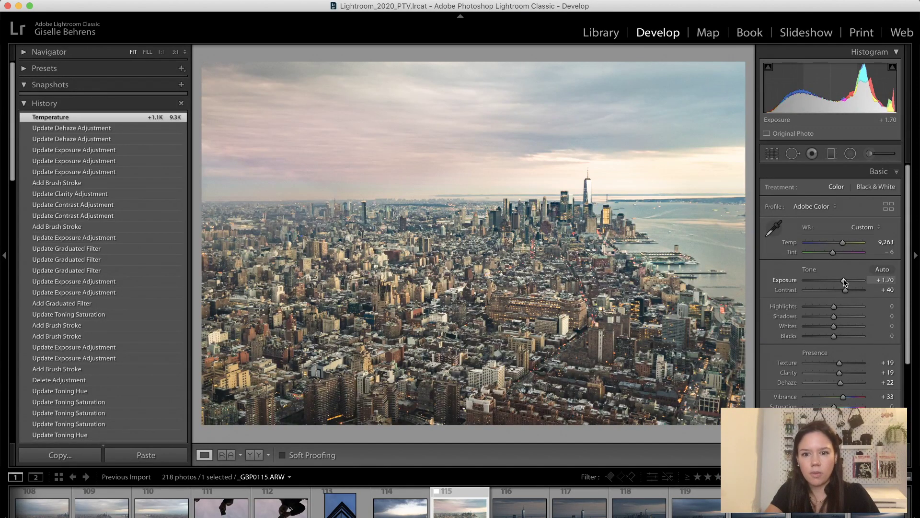
left_click_drag(845, 281, 844, 282)
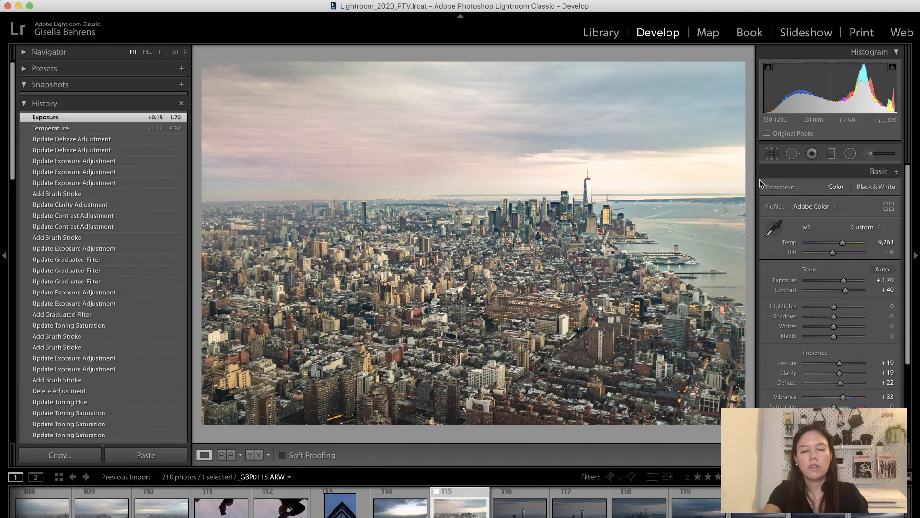
key("backslash")
key("backslash")
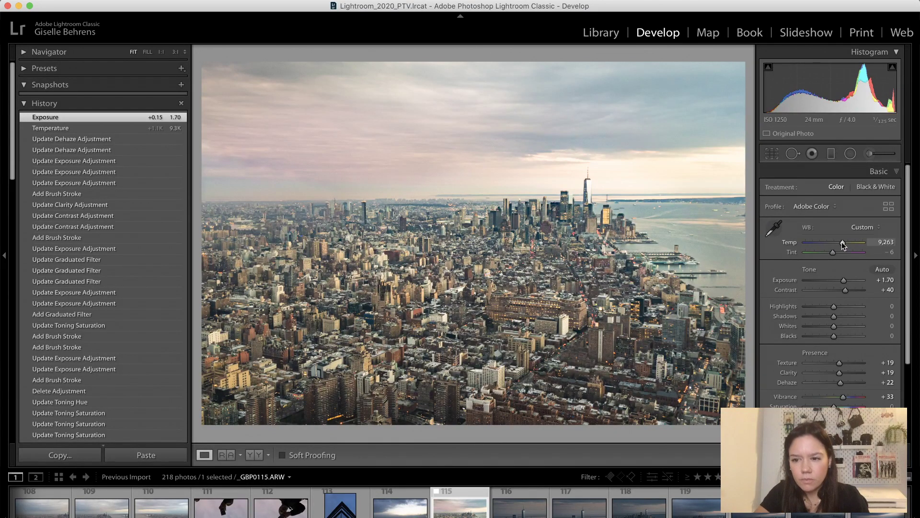
key("Down")
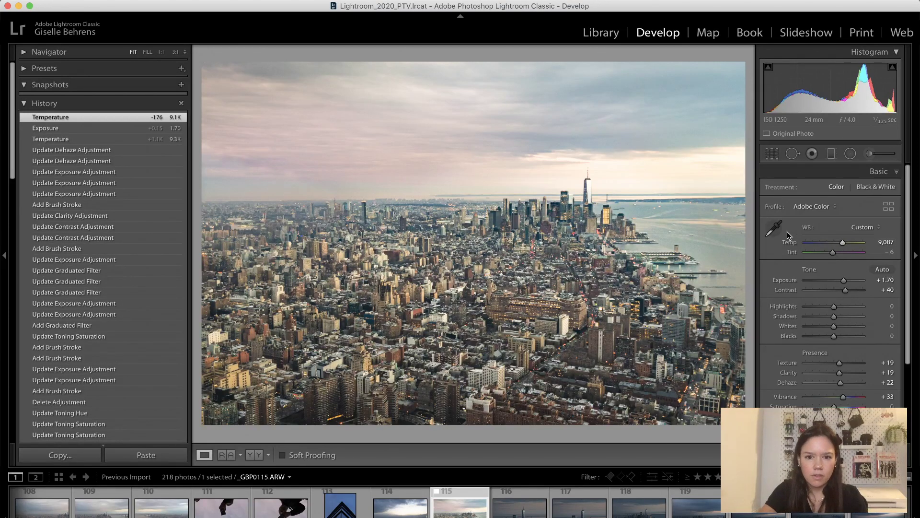
Straighten the horizon by rotating the crop to an angle of -0.41, and apply it
key("r")
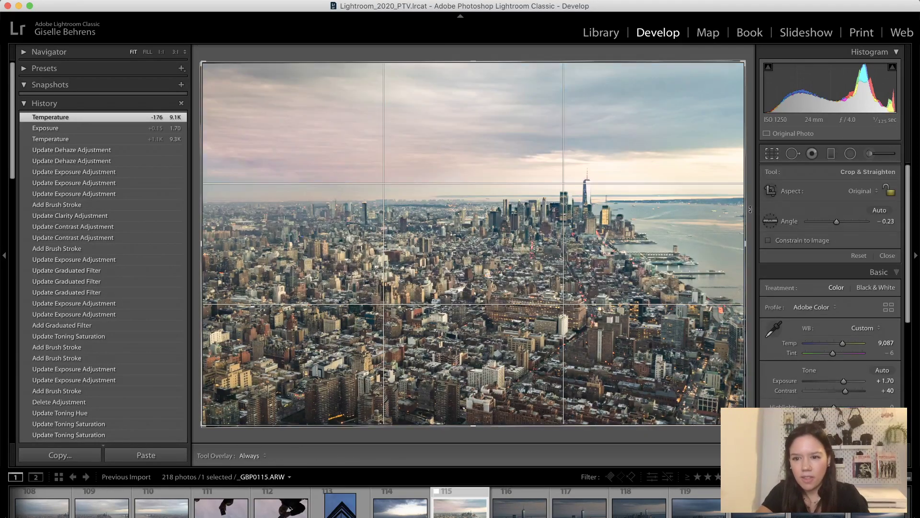
left_click_drag(750, 210, 749, 209)
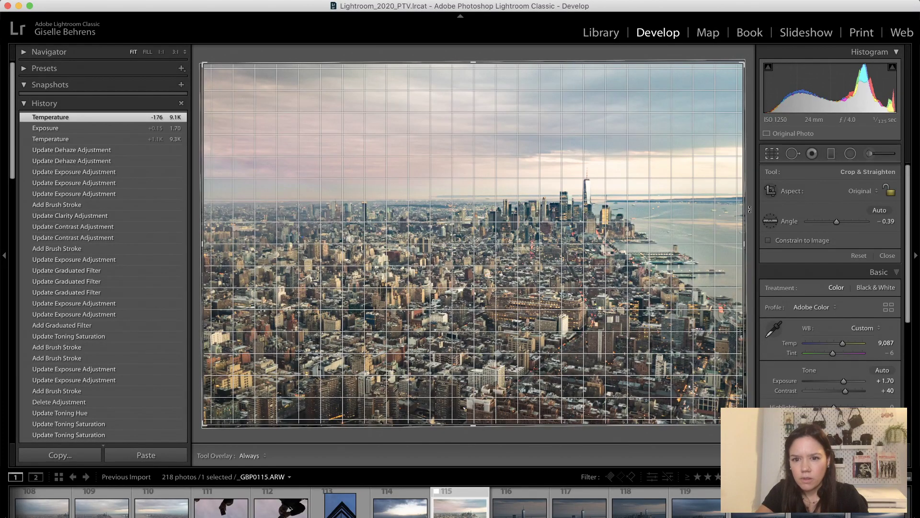
left_click_drag(750, 209, 750, 210)
key("Return")
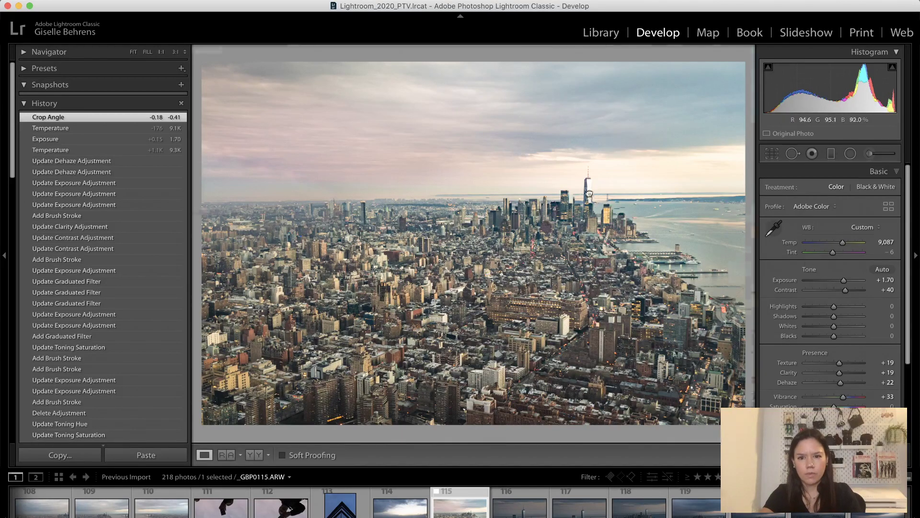
Inspect the buildings and distant skyline at 1:1 zoom, and set the photo's overall clarity to +41
left_click(651, 292)
mouse_move(650, 292)
left_mouse_down()
mouse_move(272, 325)
mouse_move(431, 240)
mouse_move(501, 189)
mouse_move(580, 158)
left_mouse_up()
left_click_drag(444, 198, 529, 217)
left_click_drag(436, 218, 403, 260)
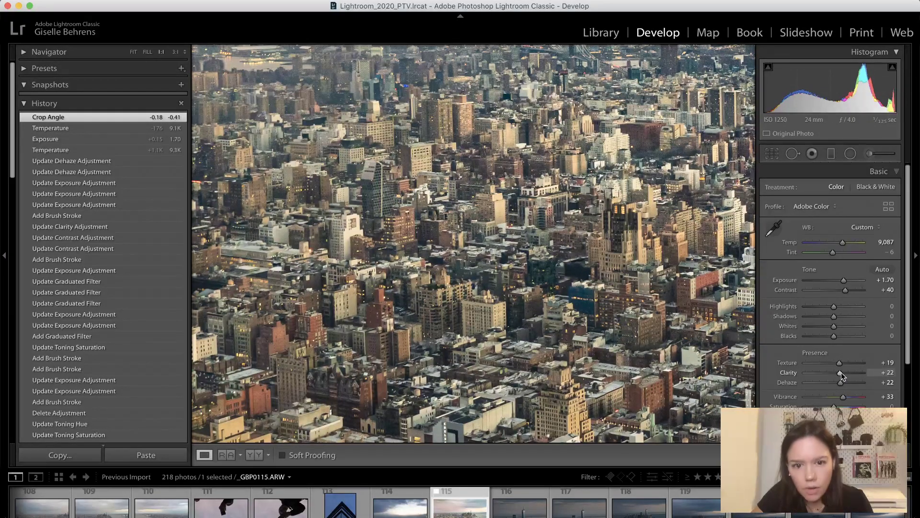
left_click_drag(840, 373, 847, 373)
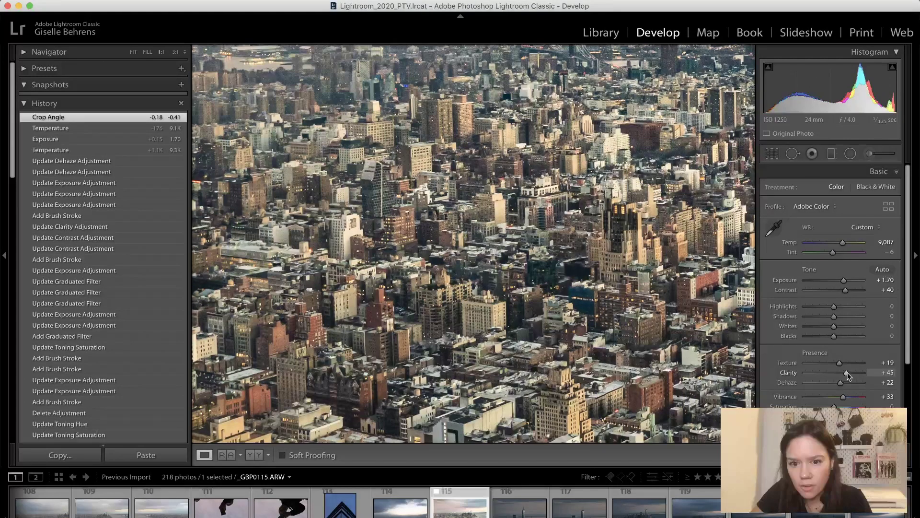
left_click_drag(357, 151, 406, 332)
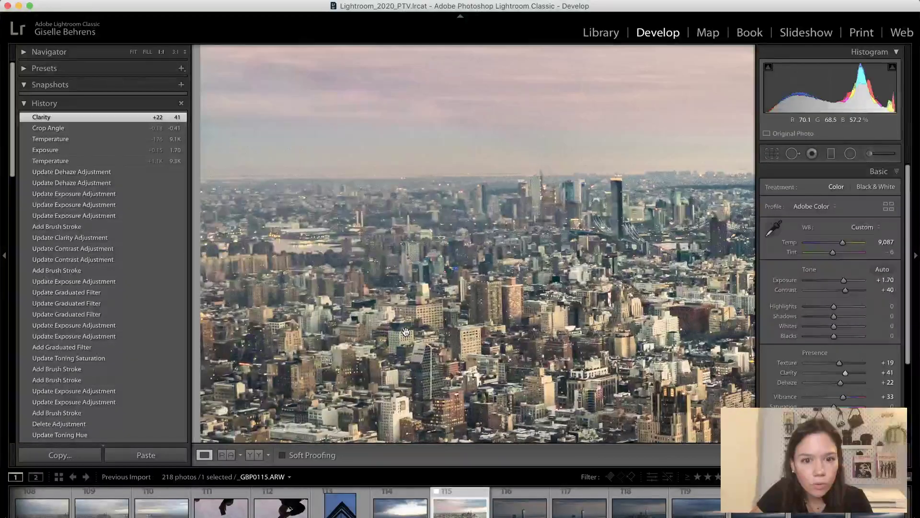
left_click(375, 254)
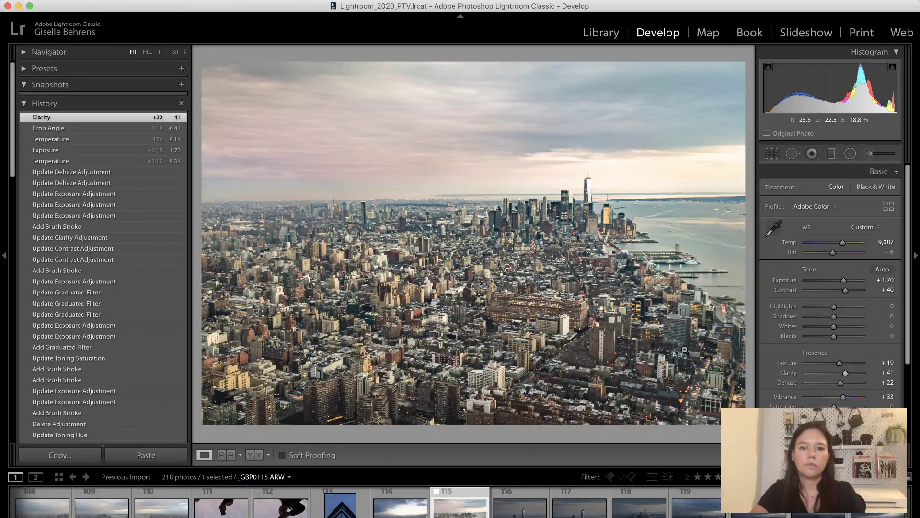
Compare the edited skyline photo with its original unedited version several times, returning to the edited version
key("backslash")
key("backslash")
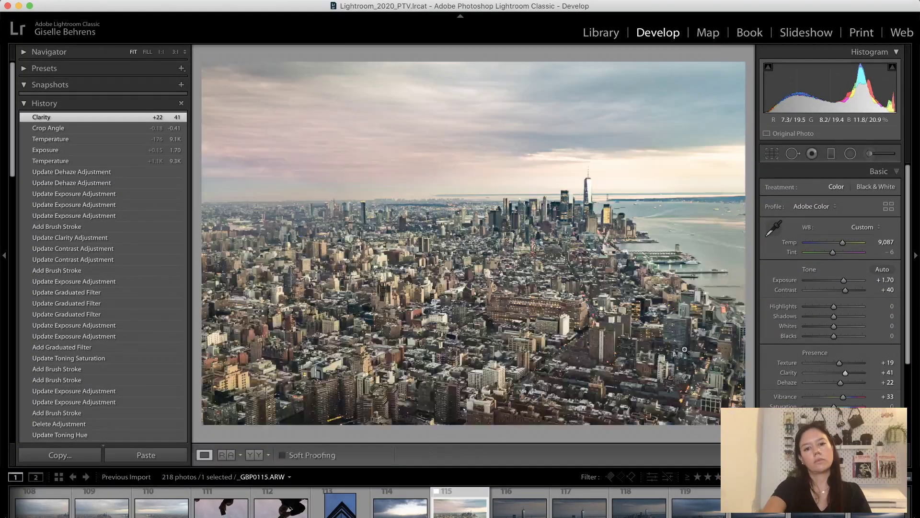
key("backslash")
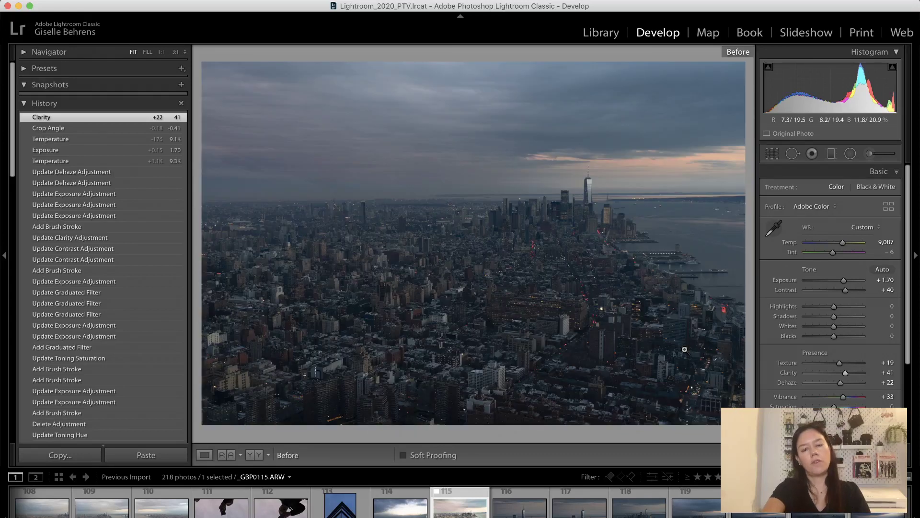
key("backslash")
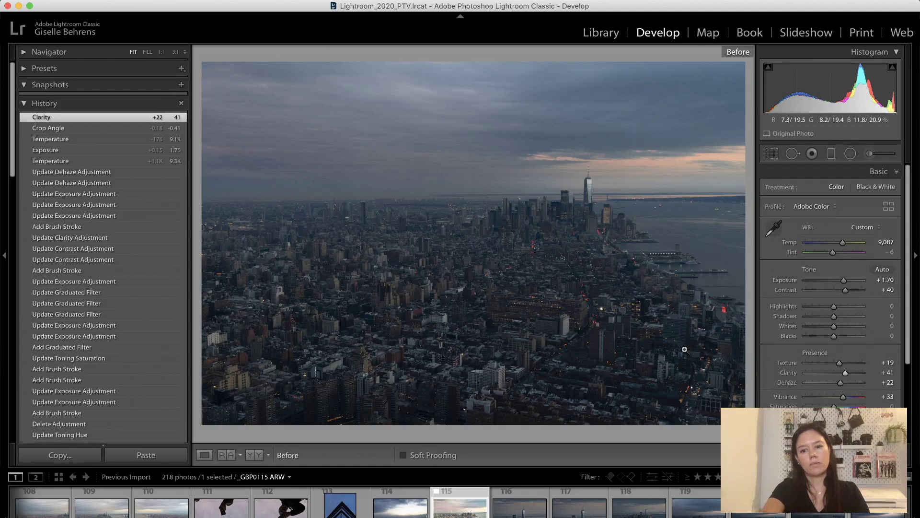
key("backslash")
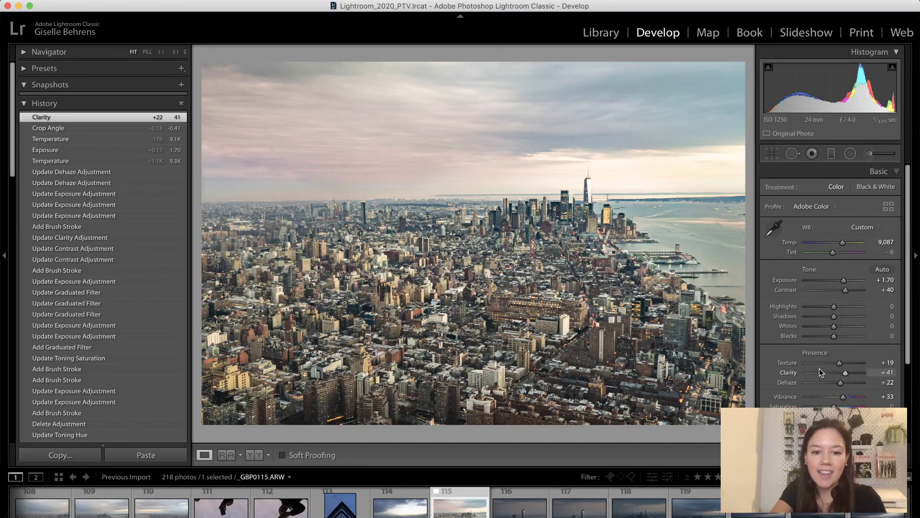
key("backslash")
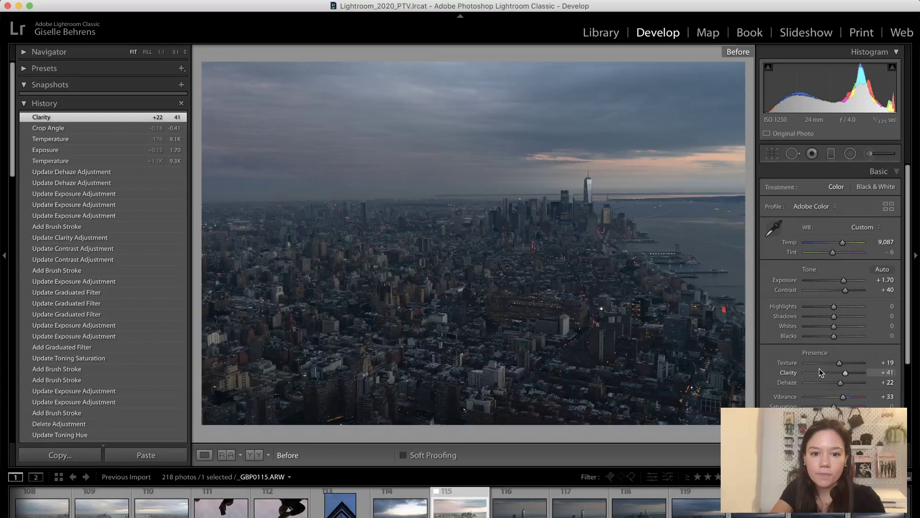
key("backslash")
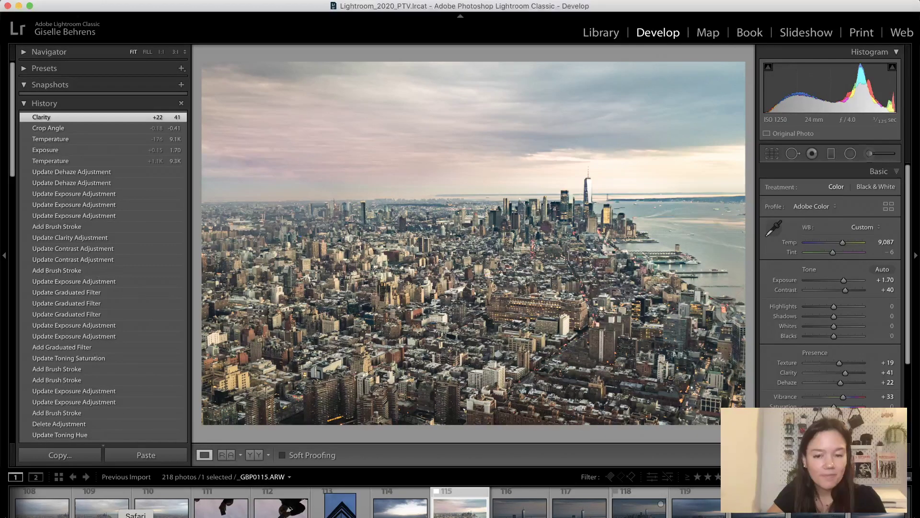
Switch to YouTube Studio in Safari and end the live stream
left_click(136, 516)
left_click(780, 68)
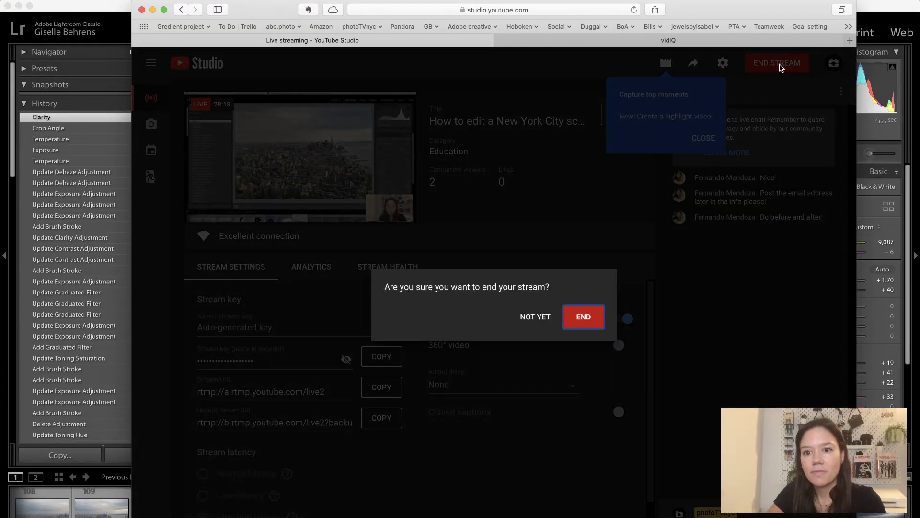